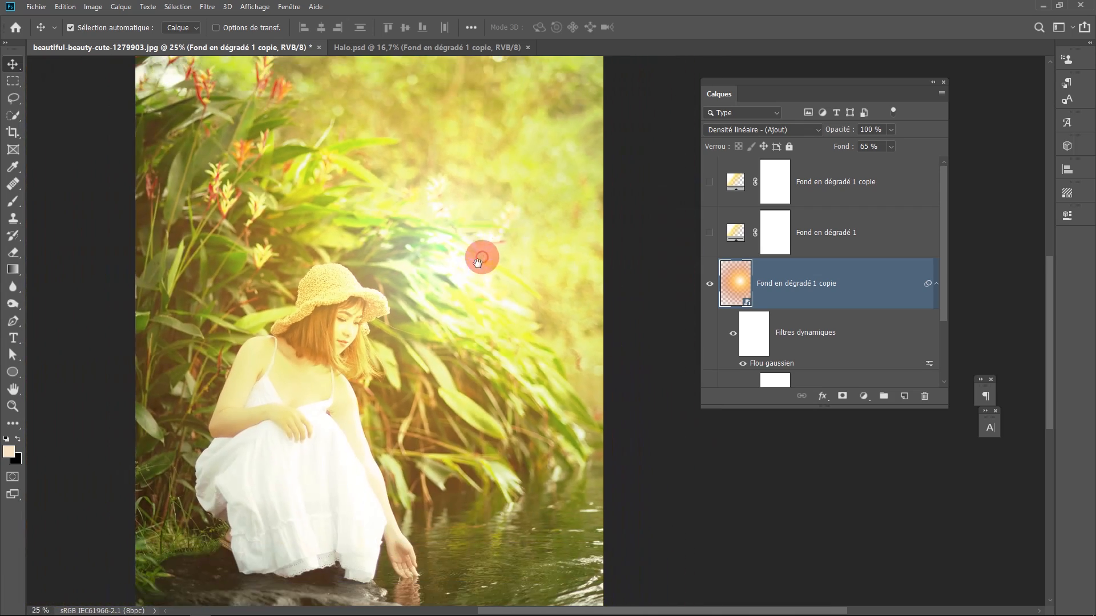
pyautogui.moveTo(482, 252); pyautogui.dragTo(426, 238)
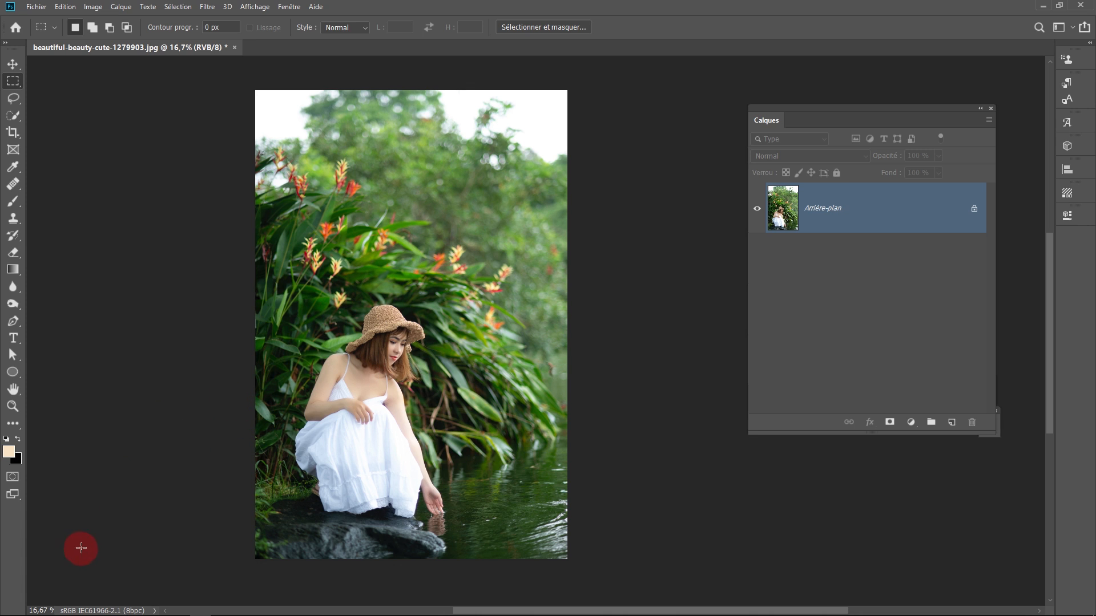
pyautogui.click(208, 7)
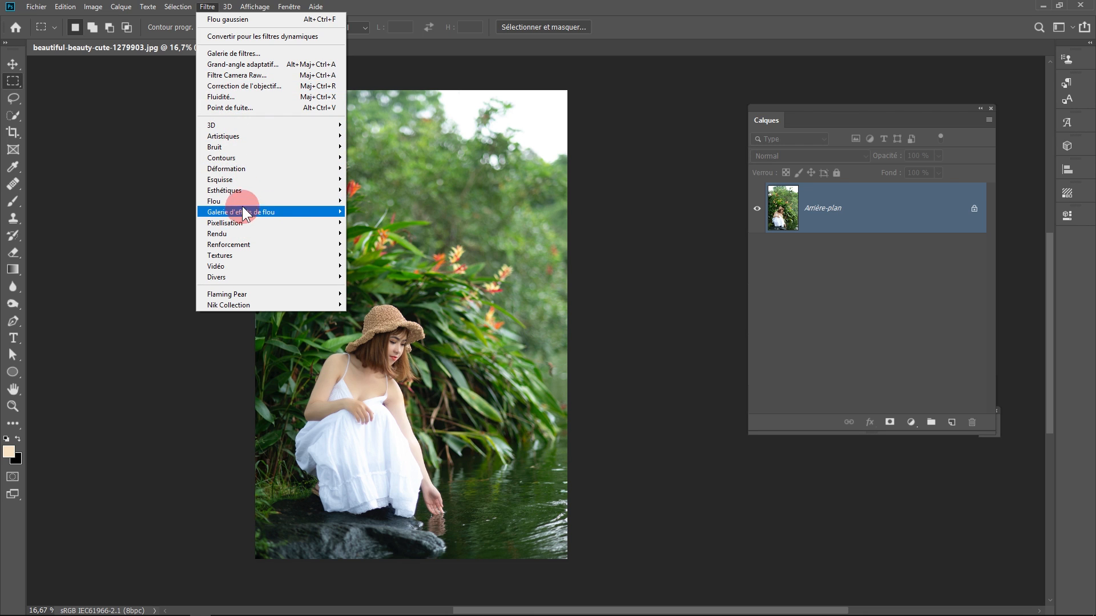
pyautogui.moveTo(247, 234)
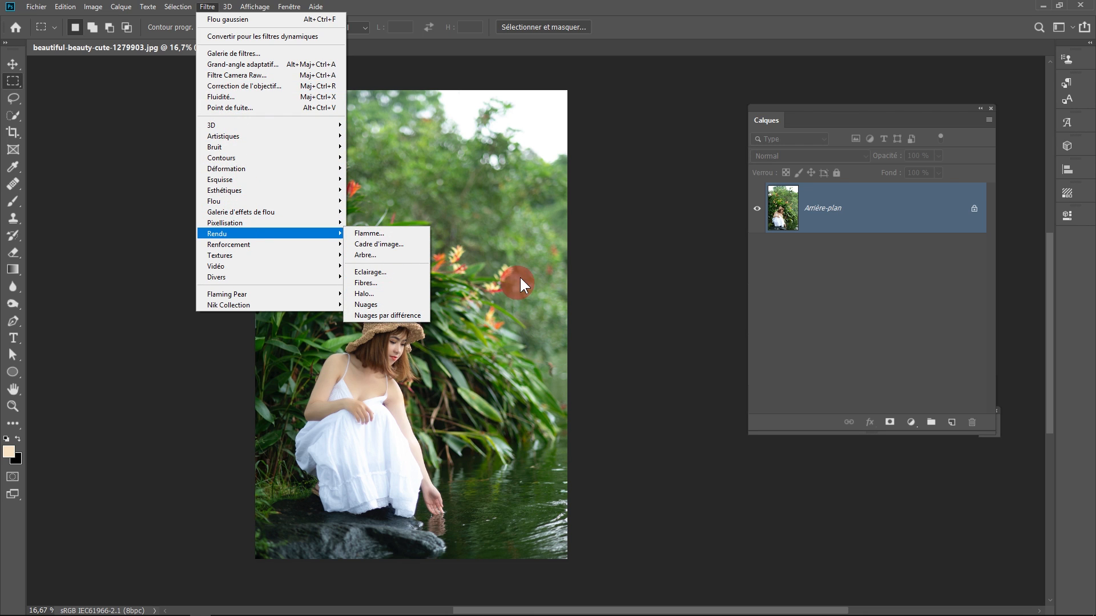
pyautogui.click(552, 251)
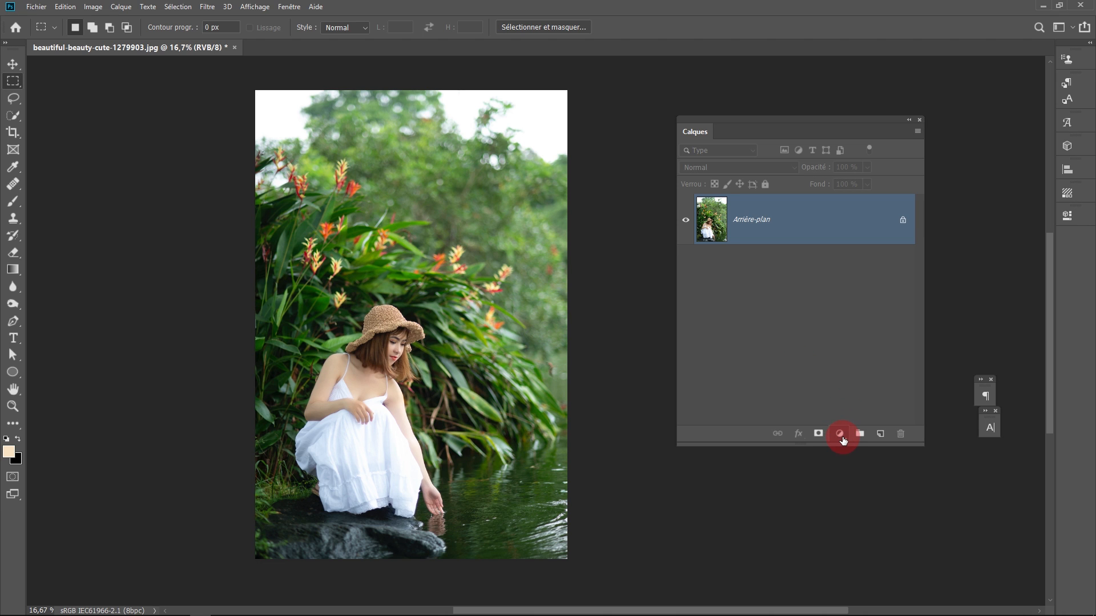
# Add a gradient fill layer above the photo and set its style to Radial.
pyautogui.click(839, 437)
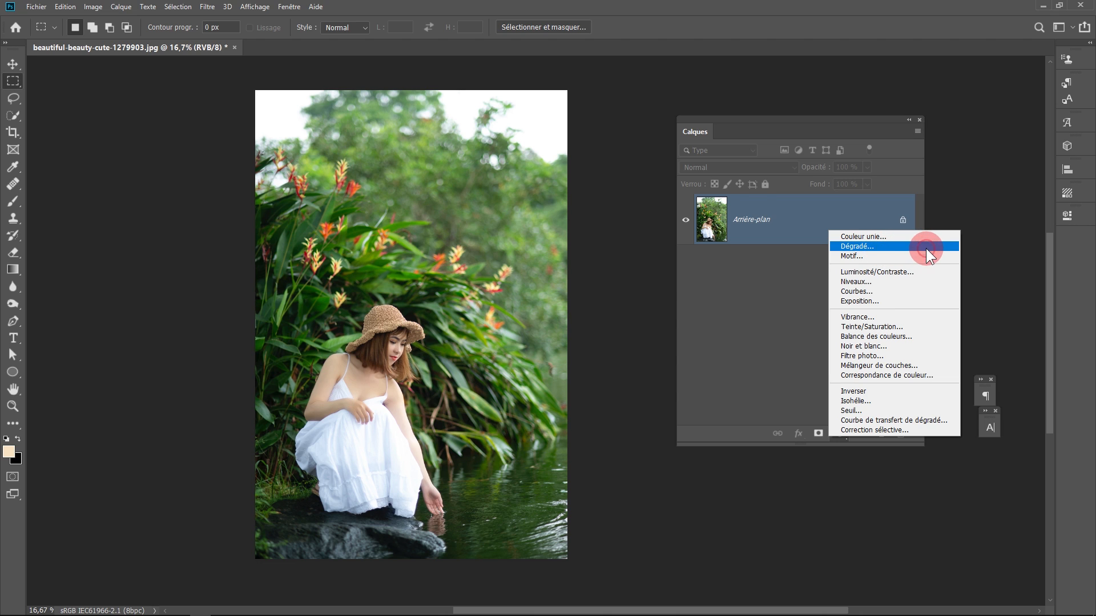
pyautogui.click(926, 248)
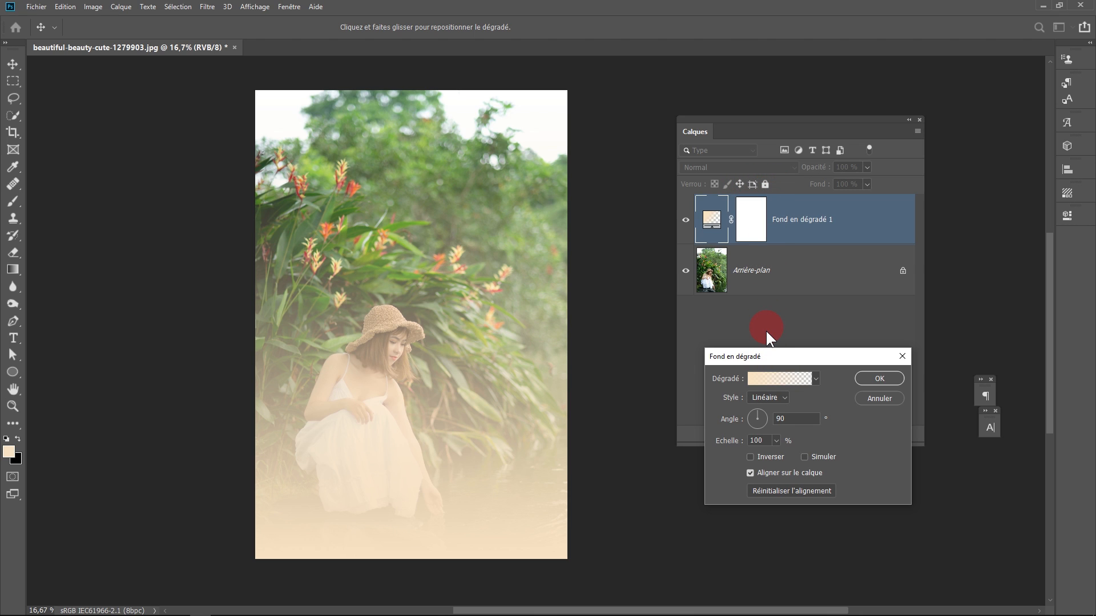
pyautogui.moveTo(776, 365); pyautogui.dragTo(753, 314)
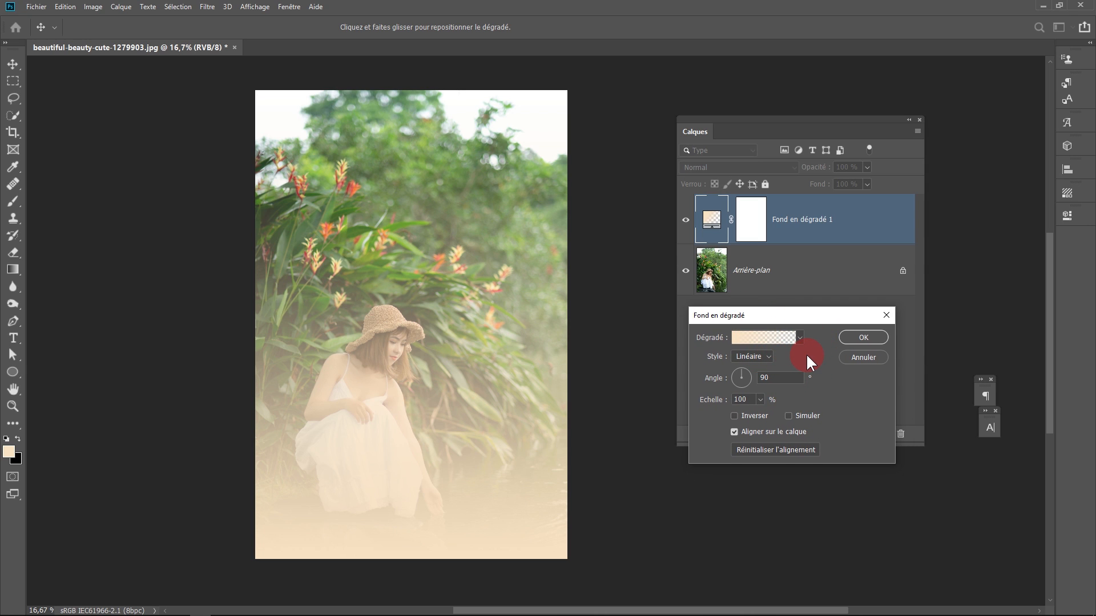
pyautogui.click(765, 351)
pyautogui.click(763, 377)
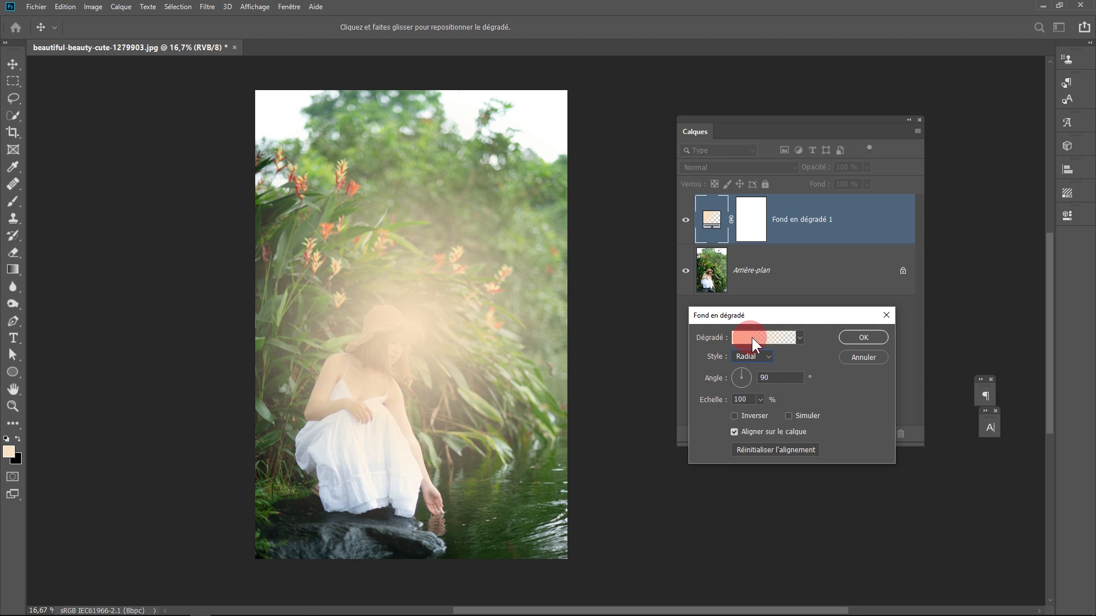
# Display the gradient presets as small thumbnails and open the fill's foreground-to-transparent gradient for editing.
pyautogui.click(799, 337)
pyautogui.click(829, 358)
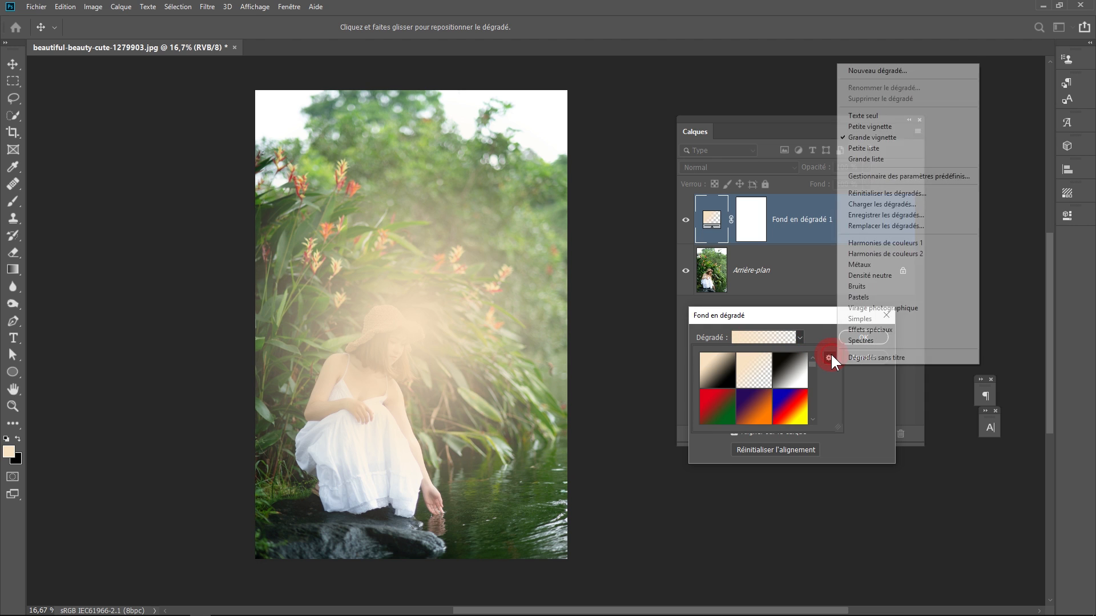
pyautogui.click(898, 128)
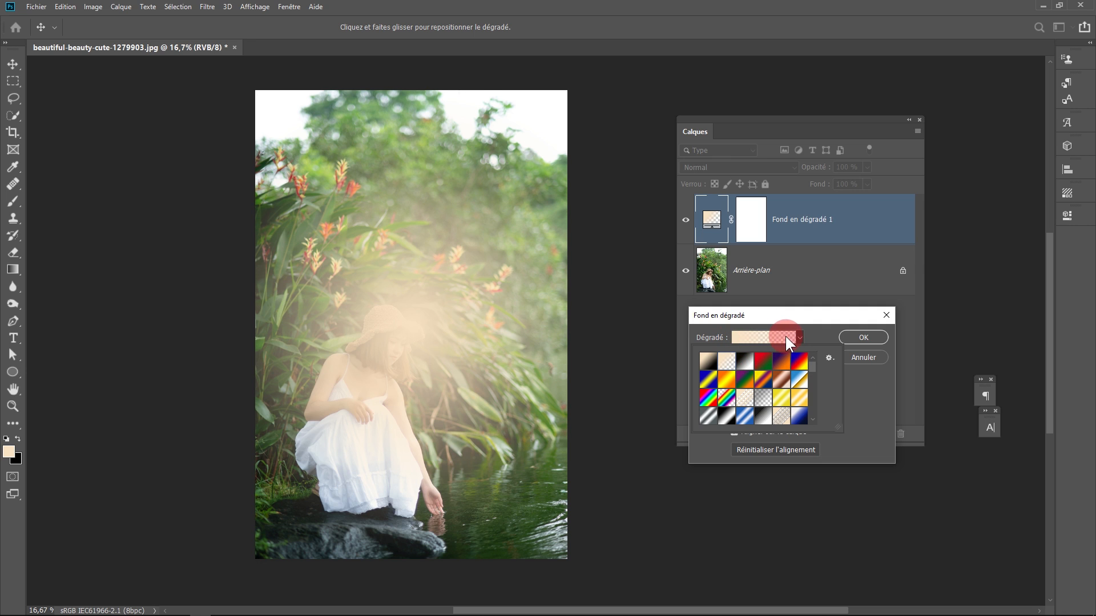
pyautogui.click(765, 333)
pyautogui.click(764, 333)
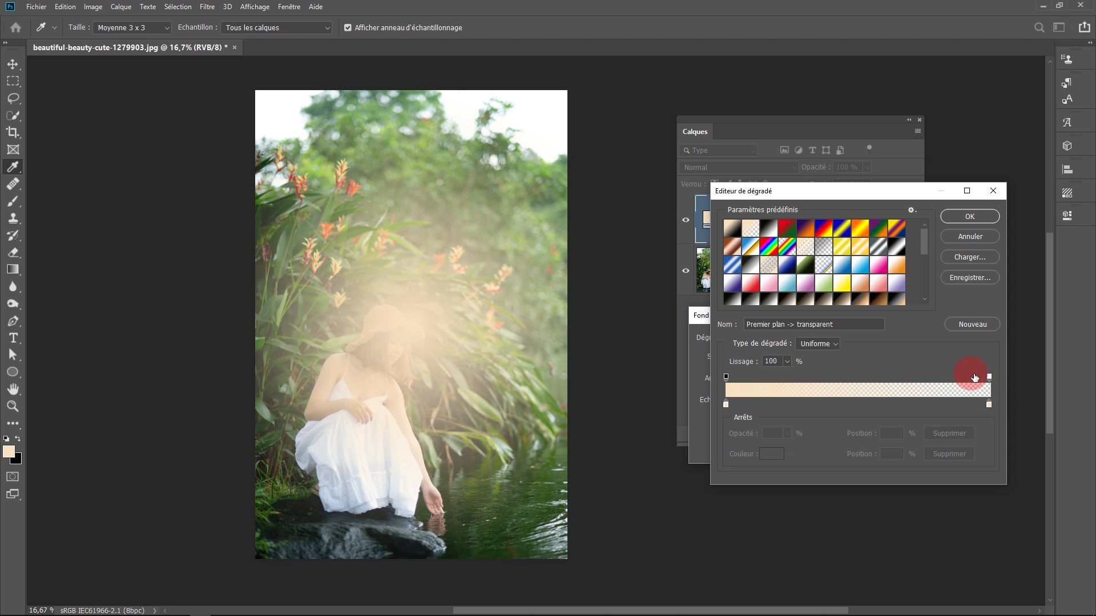
# Inspect the opacity stops at both ends of the gradient.
pyautogui.click(726, 377)
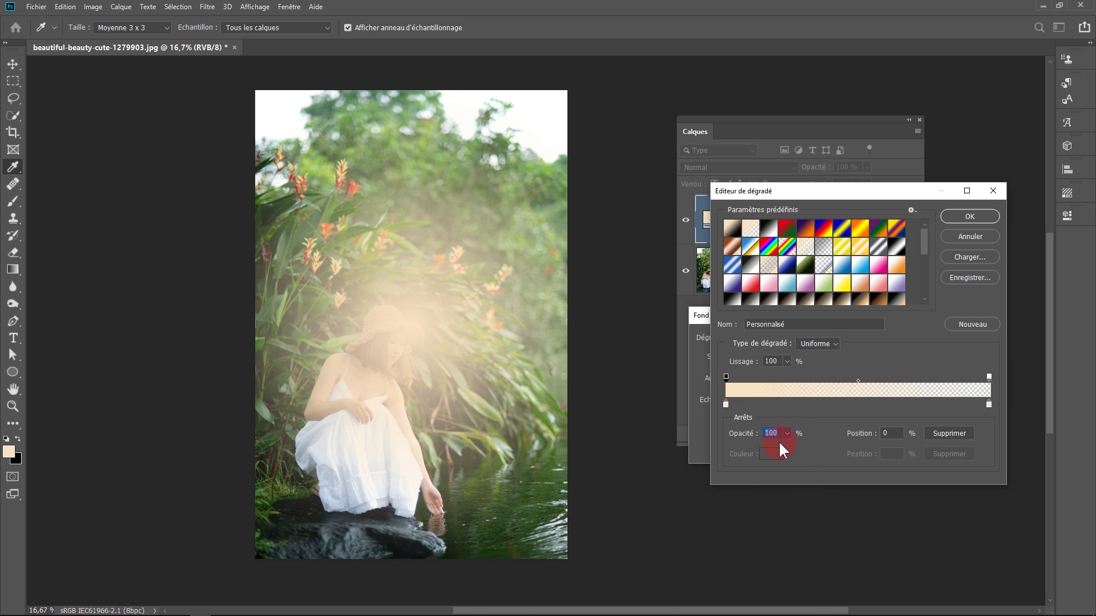
pyautogui.click(989, 376)
pyautogui.moveTo(987, 376); pyautogui.dragTo(1010, 379)
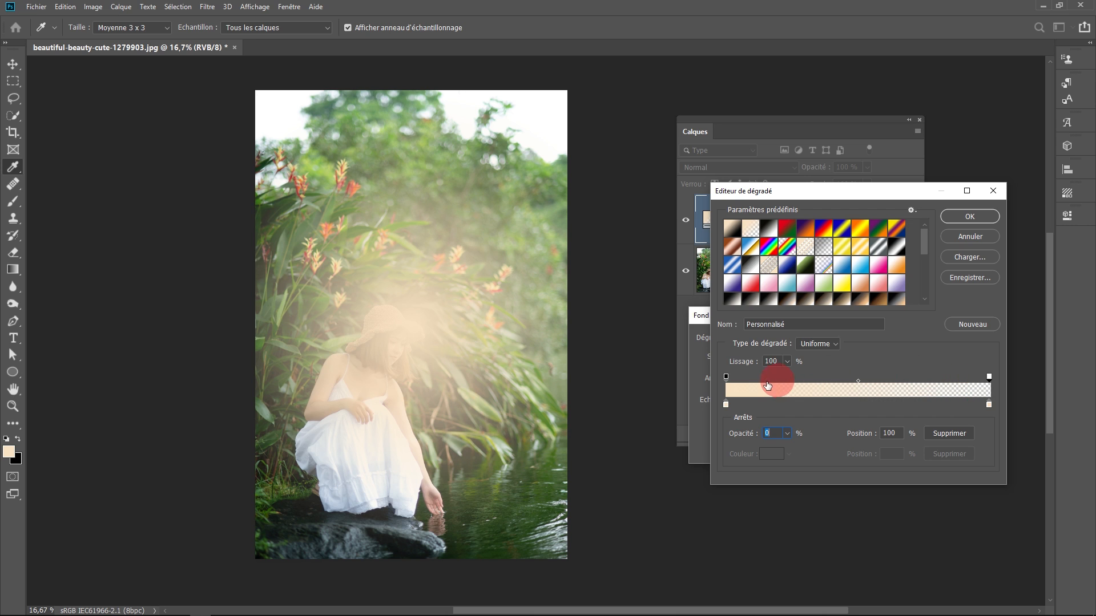
pyautogui.click(909, 378)
pyautogui.moveTo(909, 378); pyautogui.dragTo(762, 383)
# Change the gradient's starting colour stop to white (ffffff).
pyautogui.click(726, 405)
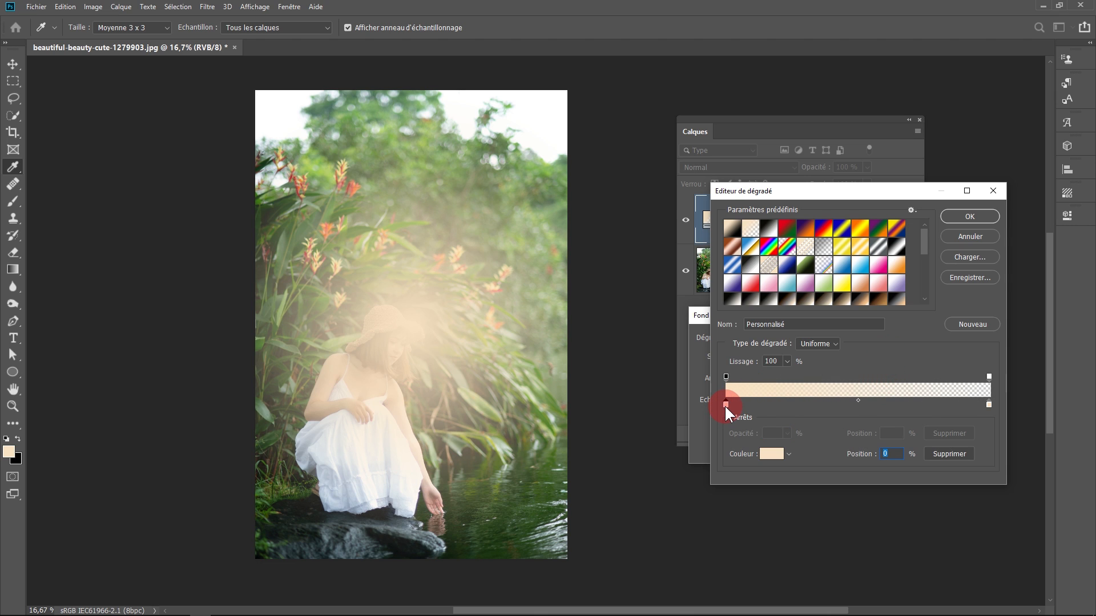
pyautogui.click(768, 454)
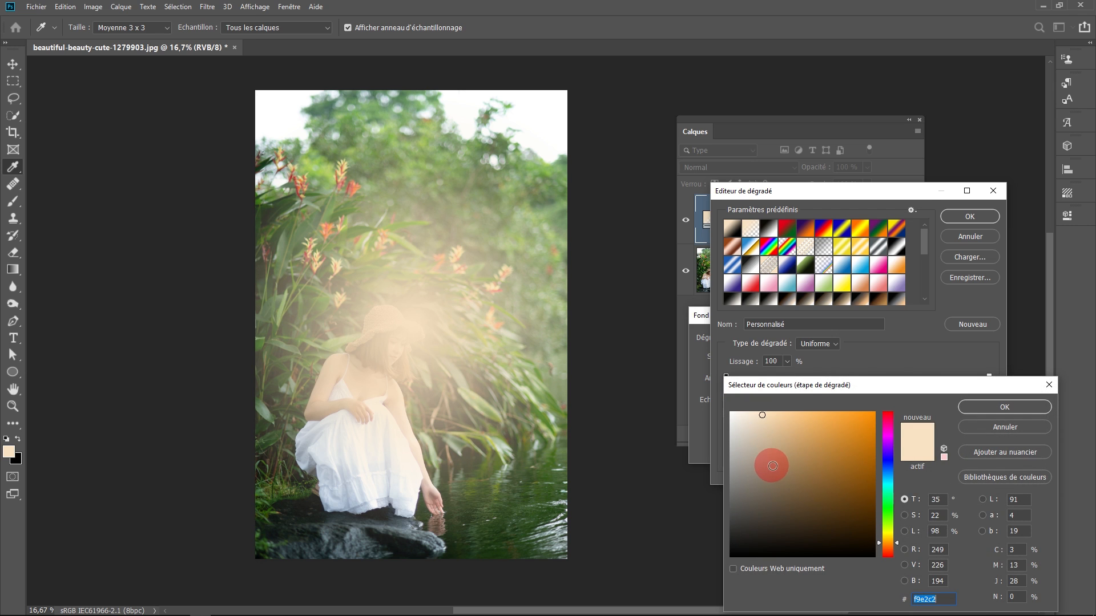
pyautogui.click(728, 412)
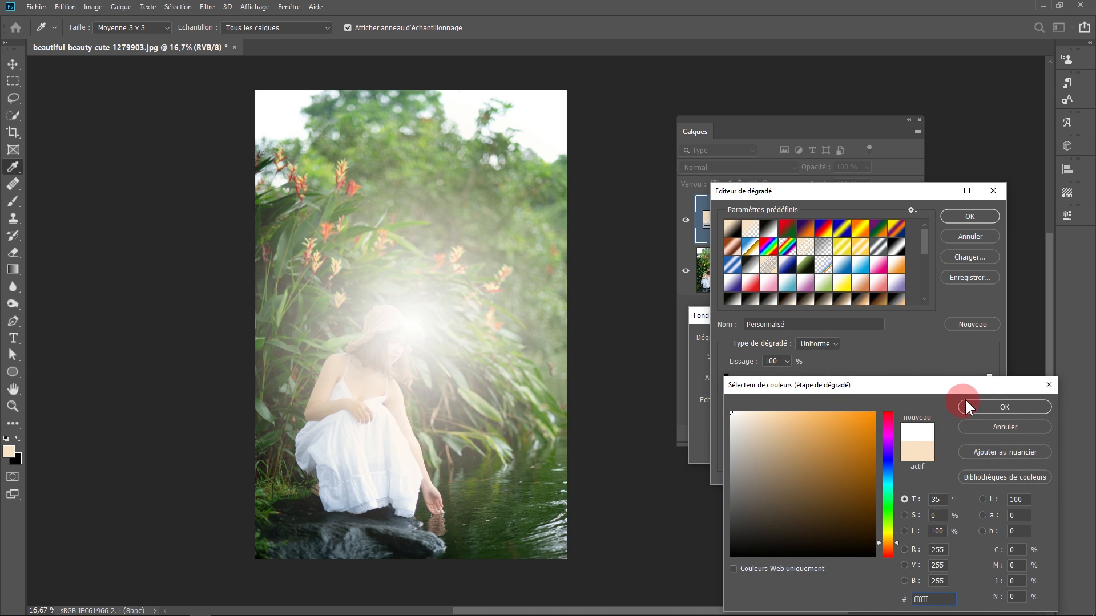
pyautogui.click(988, 408)
# Add a colour stop at 34 % of the gradient and set its colour to yellow (ffd800).
pyautogui.click(815, 405)
pyautogui.moveTo(819, 415); pyautogui.dragTo(816, 434)
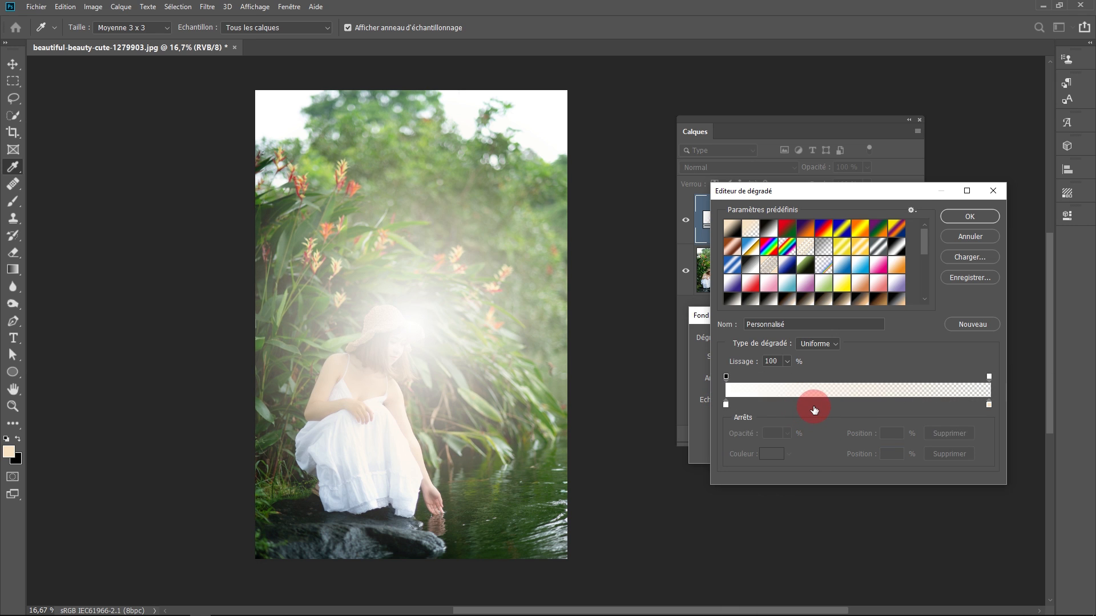
pyautogui.click(816, 405)
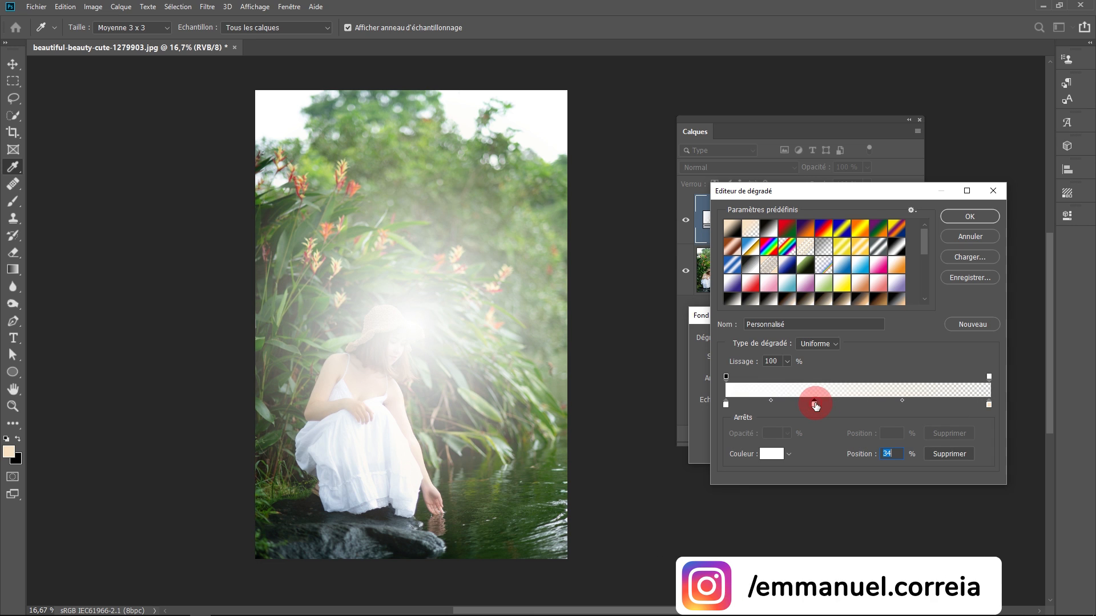
pyautogui.click(773, 457)
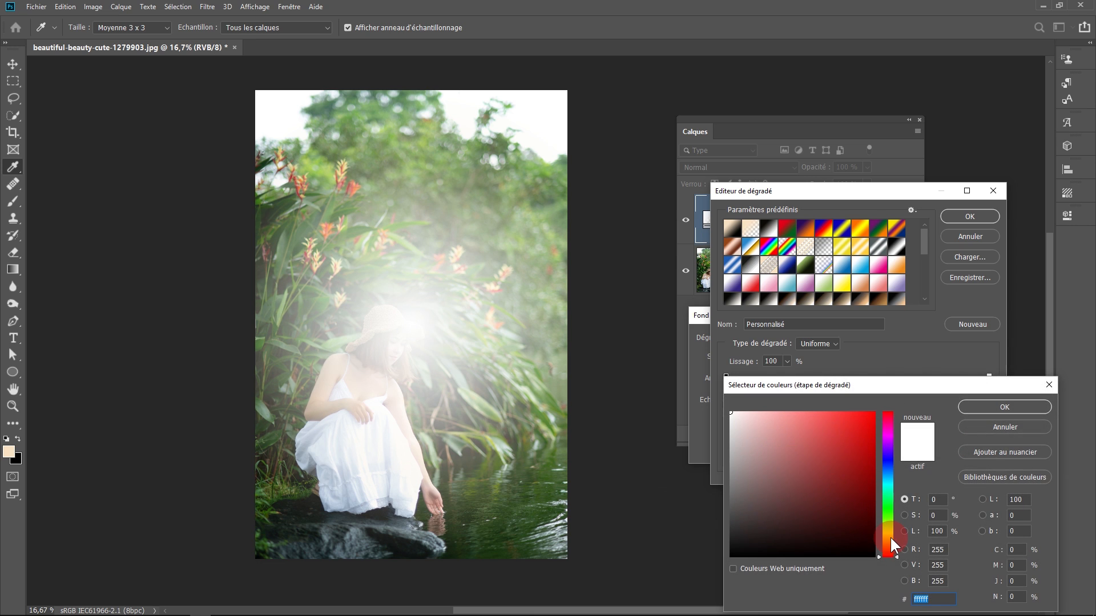
pyautogui.moveTo(889, 536); pyautogui.dragTo(886, 536)
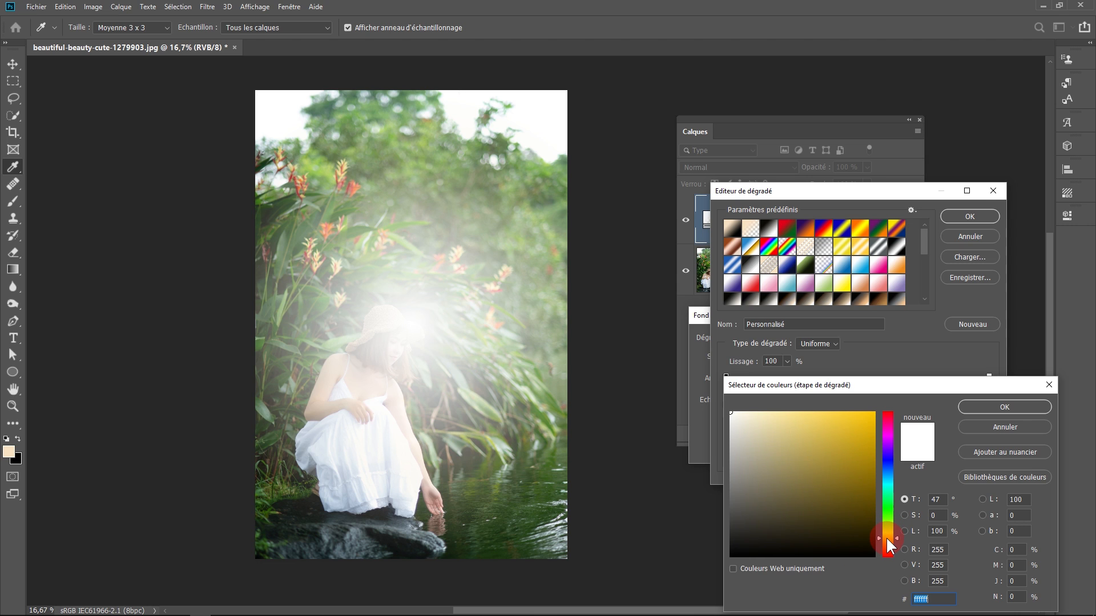
pyautogui.click(841, 437)
pyautogui.moveTo(884, 421); pyautogui.dragTo(889, 392)
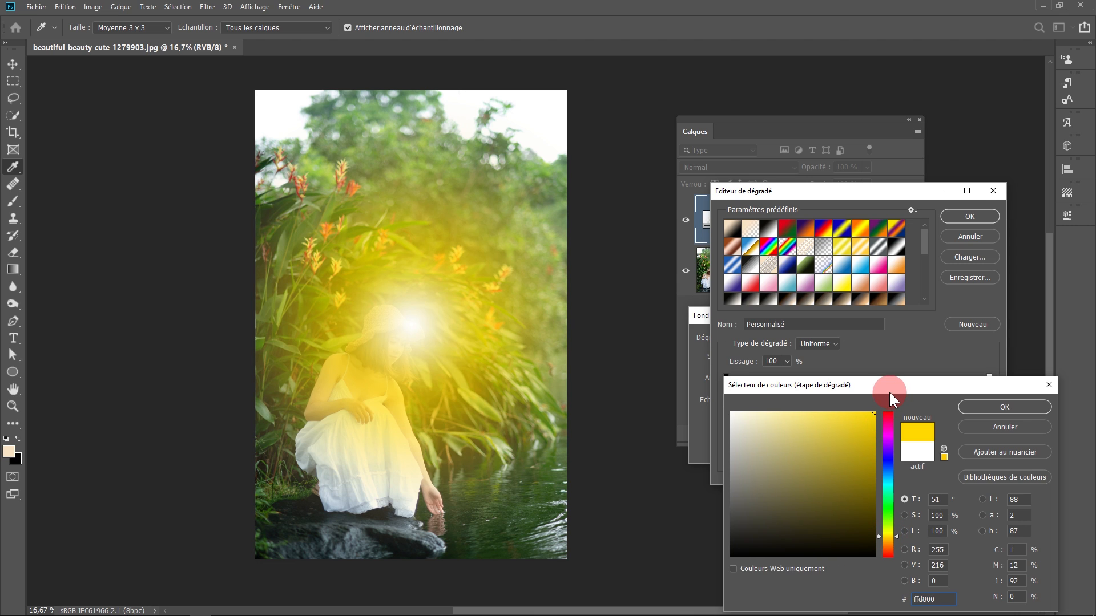
pyautogui.click(990, 405)
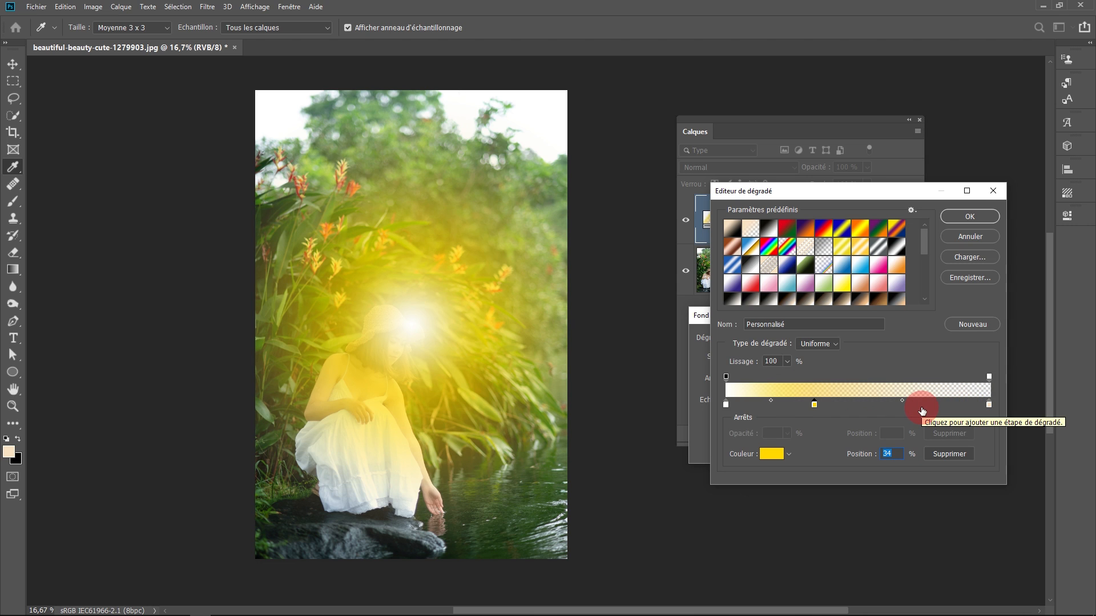
# Move the yellow colour stop to 43 % and accept the edited gradient fill.
pyautogui.moveTo(814, 404); pyautogui.dragTo(851, 404)
pyautogui.moveTo(852, 404); pyautogui.dragTo(891, 402)
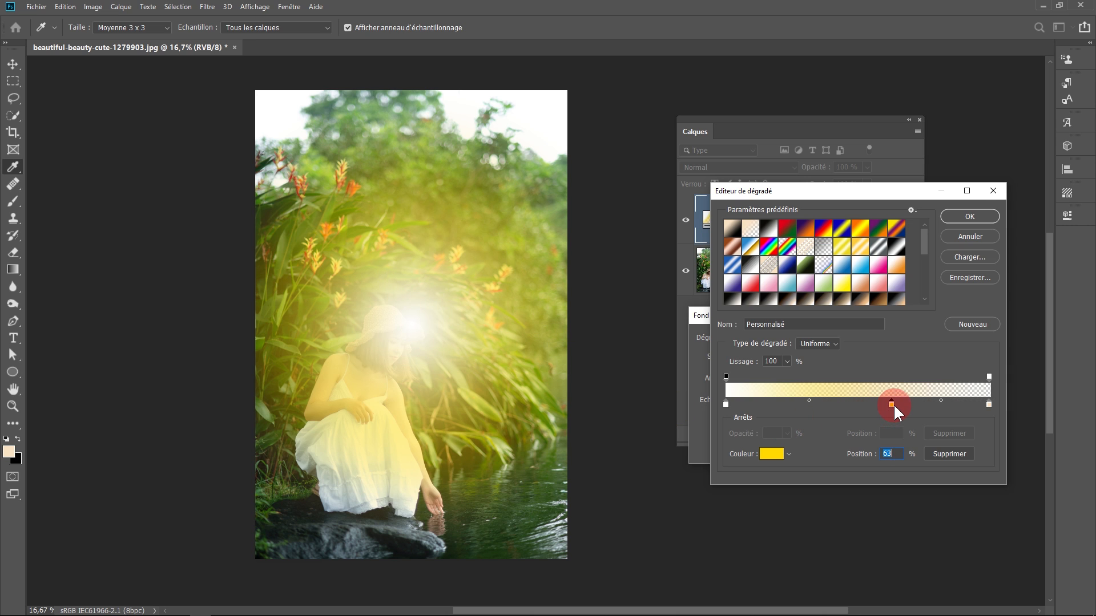
pyautogui.moveTo(892, 403); pyautogui.dragTo(841, 404)
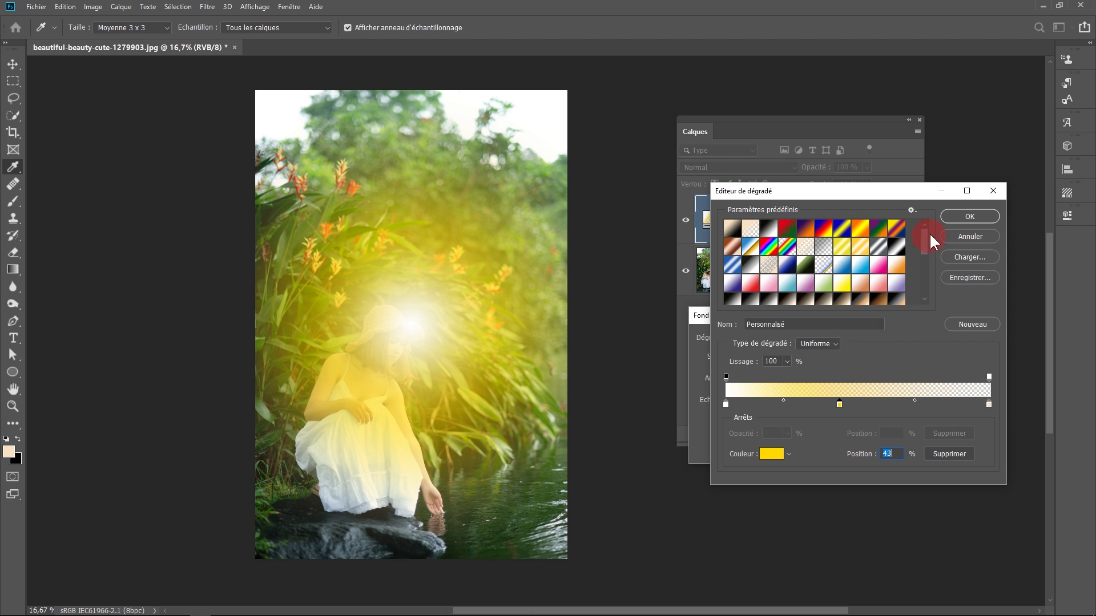
pyautogui.click(969, 217)
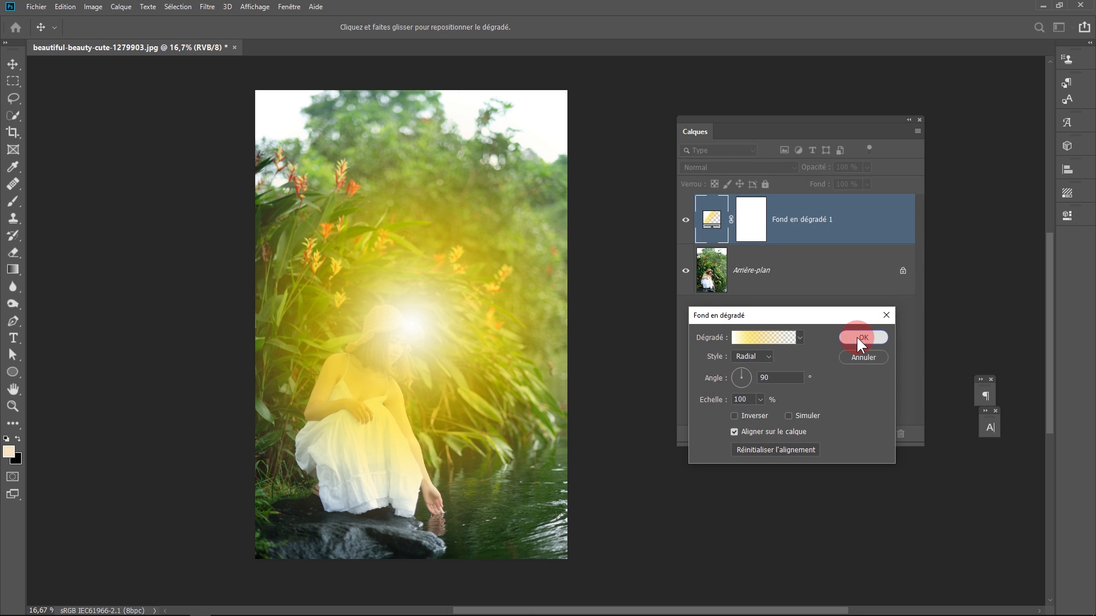
pyautogui.click(861, 338)
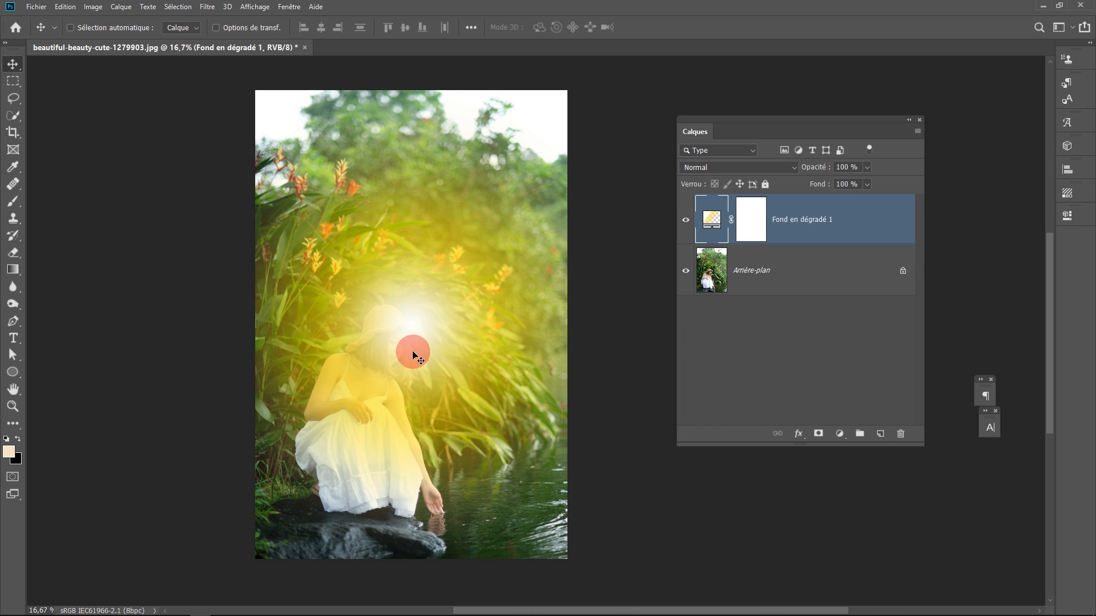
# Reopen the gradient fill's settings, enlarge its scale and reposition the glow in the upper-right corner of the photo.
pyautogui.moveTo(414, 355)
pyautogui.mouseDown()
pyautogui.moveTo(409, 286)
pyautogui.moveTo(408, 362)
pyautogui.mouseUp()
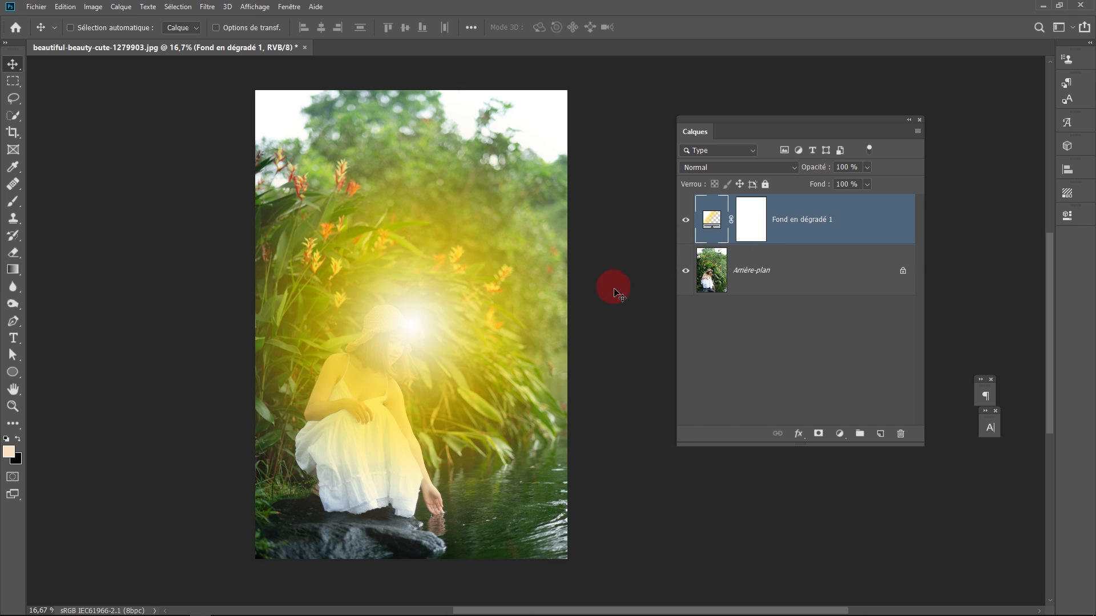
pyautogui.doubleClick(712, 220)
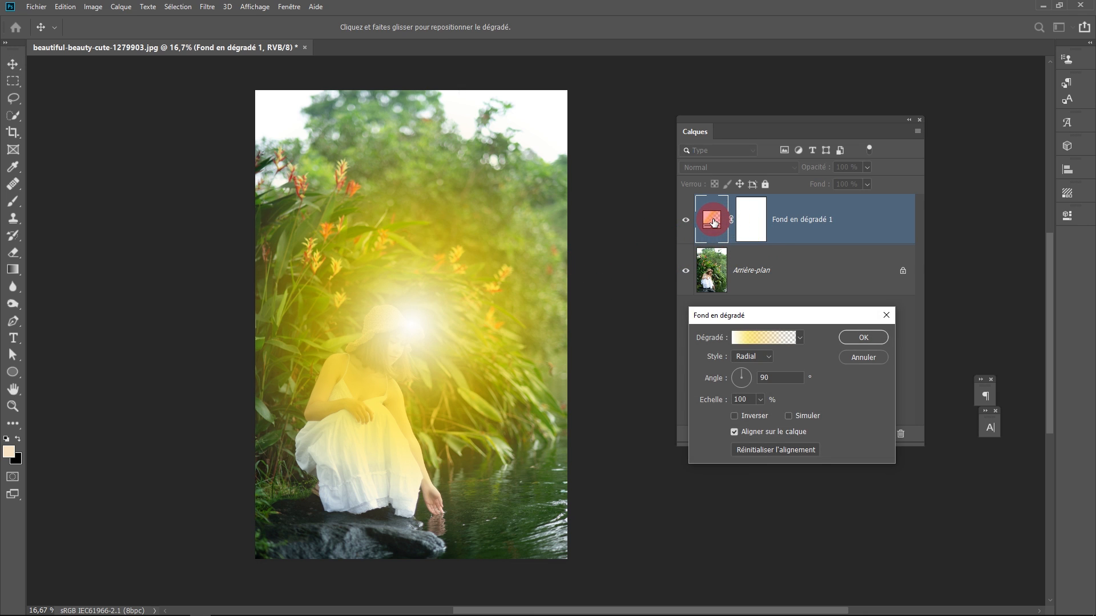
pyautogui.moveTo(412, 342); pyautogui.dragTo(488, 181)
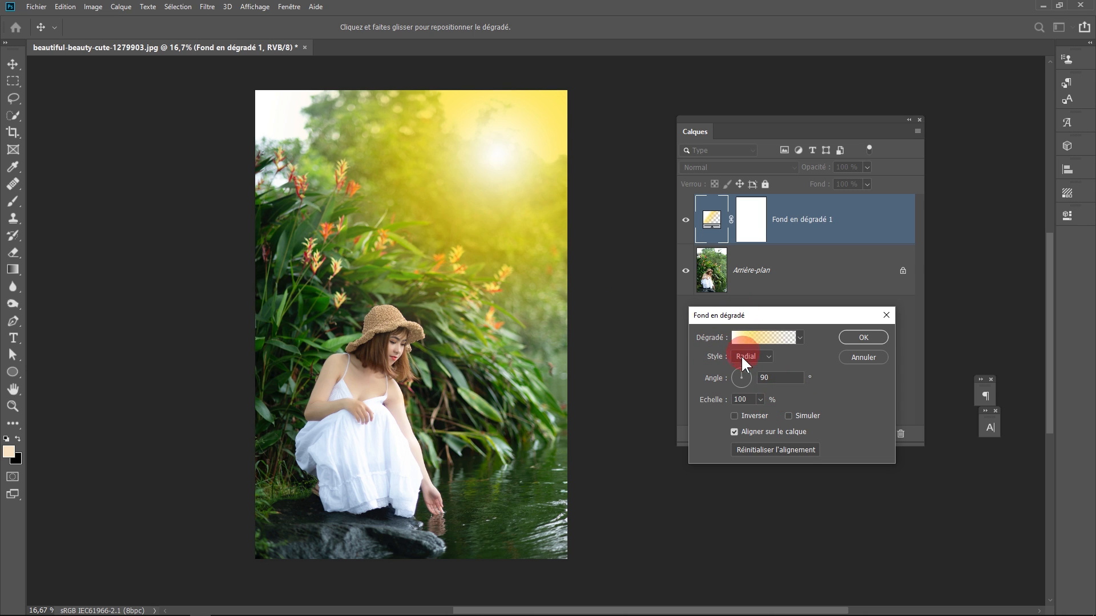
pyautogui.click(760, 399)
pyautogui.moveTo(774, 415); pyautogui.dragTo(760, 384)
pyautogui.moveTo(488, 183); pyautogui.dragTo(516, 134)
pyautogui.click(862, 339)
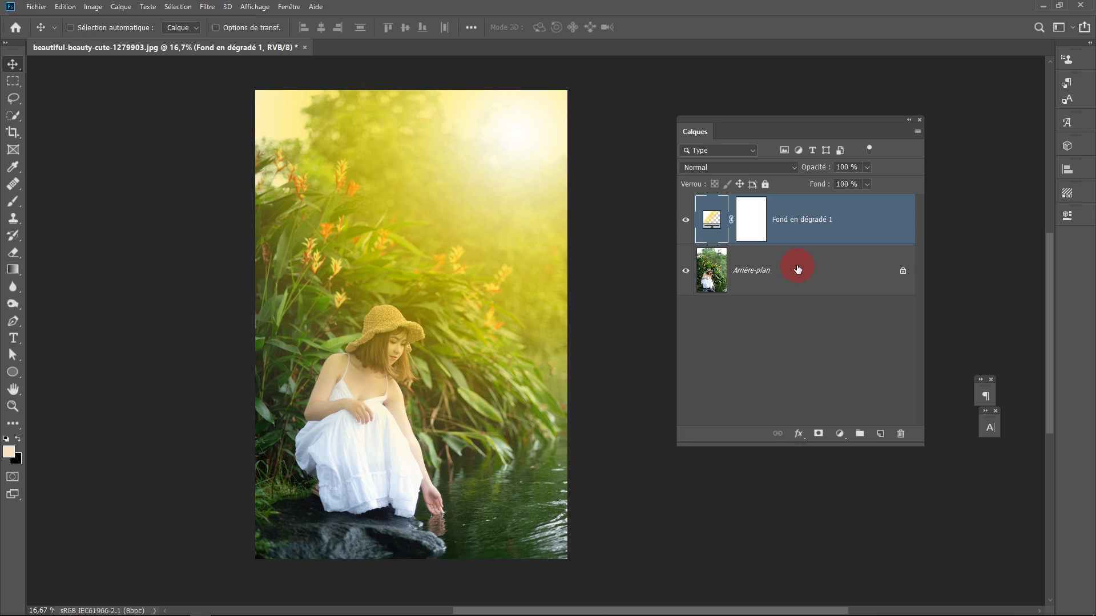
# Set the gradient layer's blending mode to Eclaircir and try to move the glow downward directly on the photo.
pyautogui.click(712, 170)
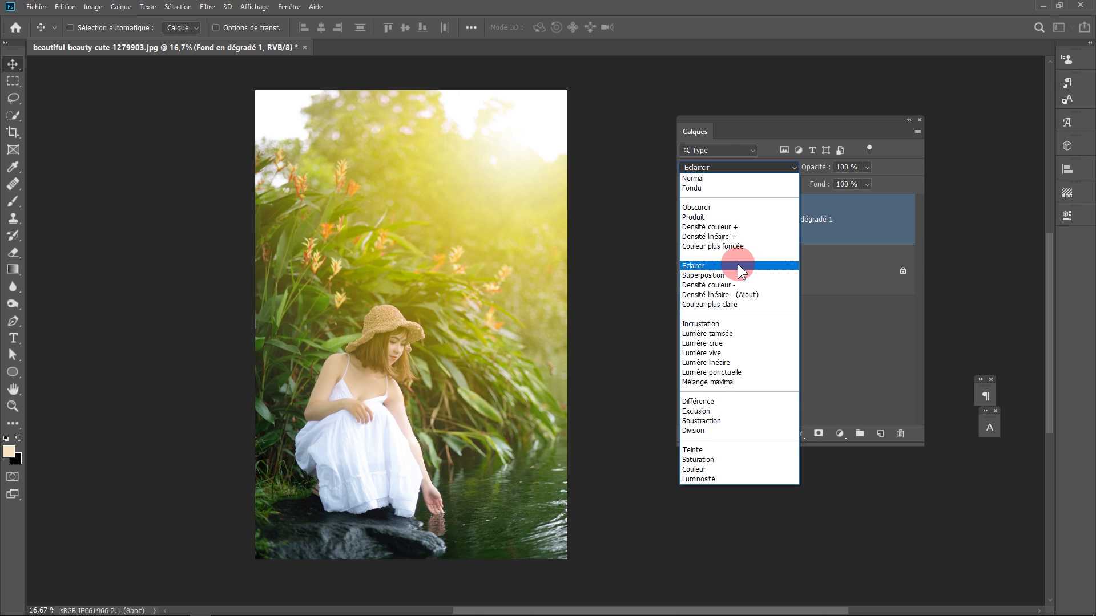
pyautogui.click(732, 266)
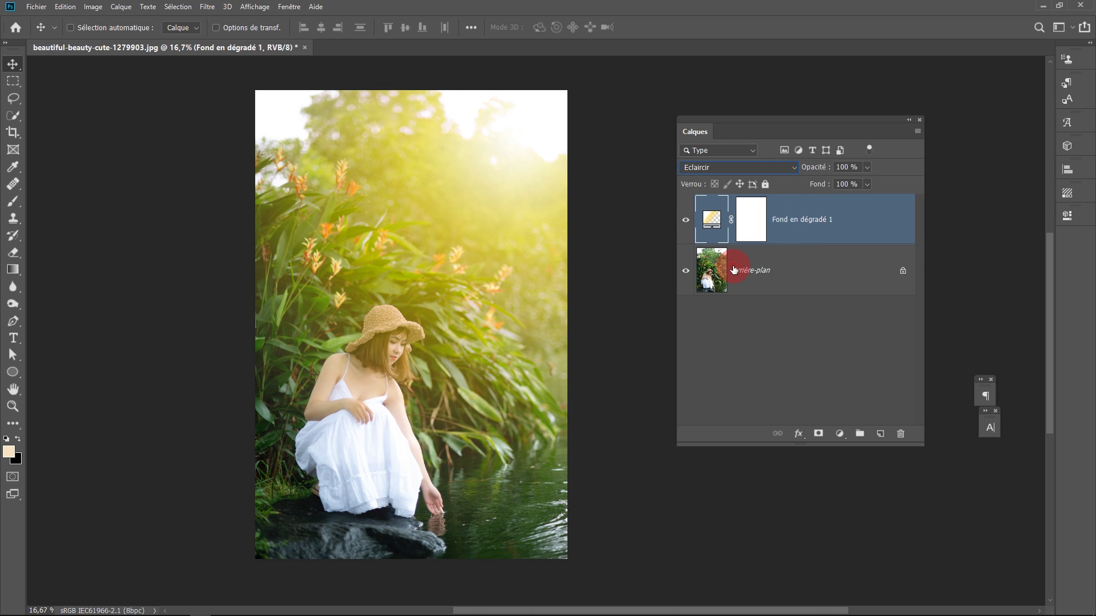
pyautogui.moveTo(525, 131)
pyautogui.mouseDown()
pyautogui.moveTo(521, 123)
pyautogui.moveTo(529, 181)
pyautogui.moveTo(431, 112)
pyautogui.moveTo(517, 198)
pyautogui.mouseUp()
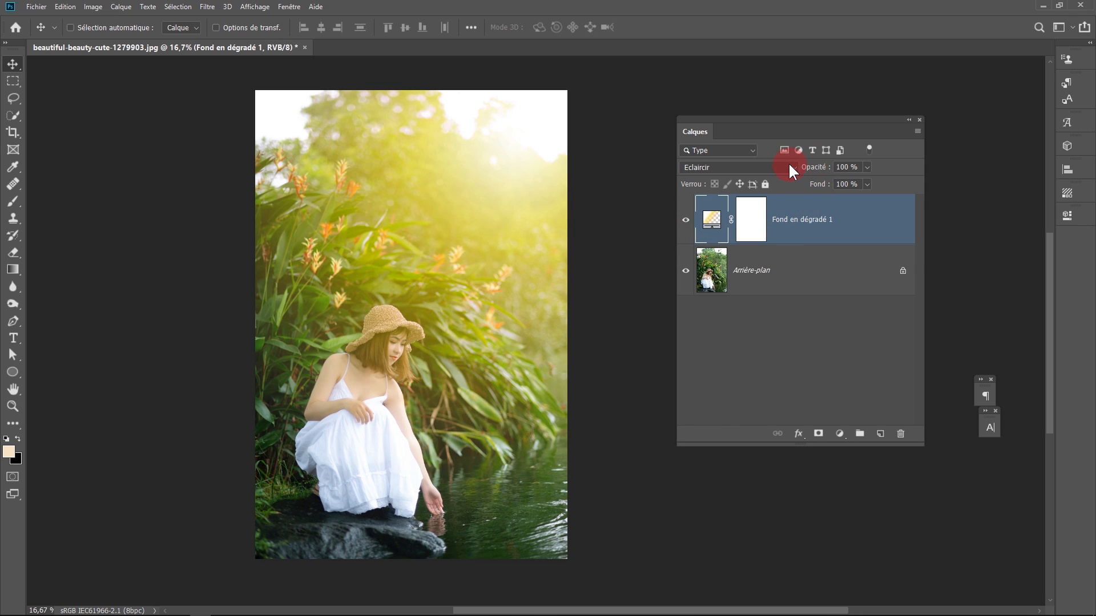
# Set the gradient fill layer's blending mode to Densité linéaire - (Ajout), with 100 % opacity and 44 % fill.
pyautogui.moveTo(788, 162)
pyautogui.mouseDown()
pyautogui.moveTo(863, 177)
pyautogui.moveTo(797, 166)
pyautogui.mouseUp()
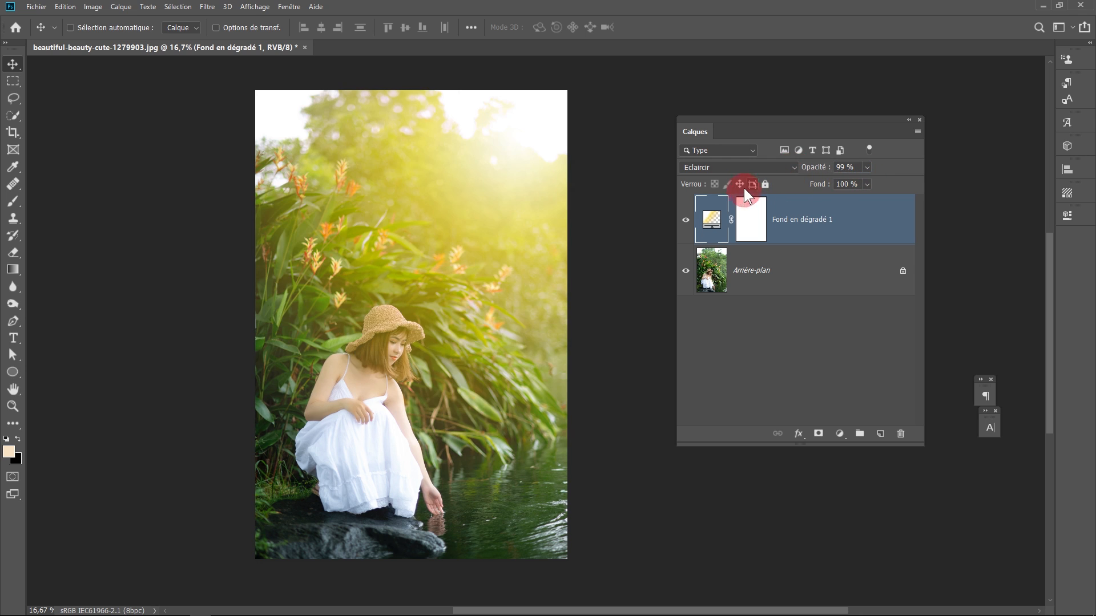
pyautogui.click(723, 167)
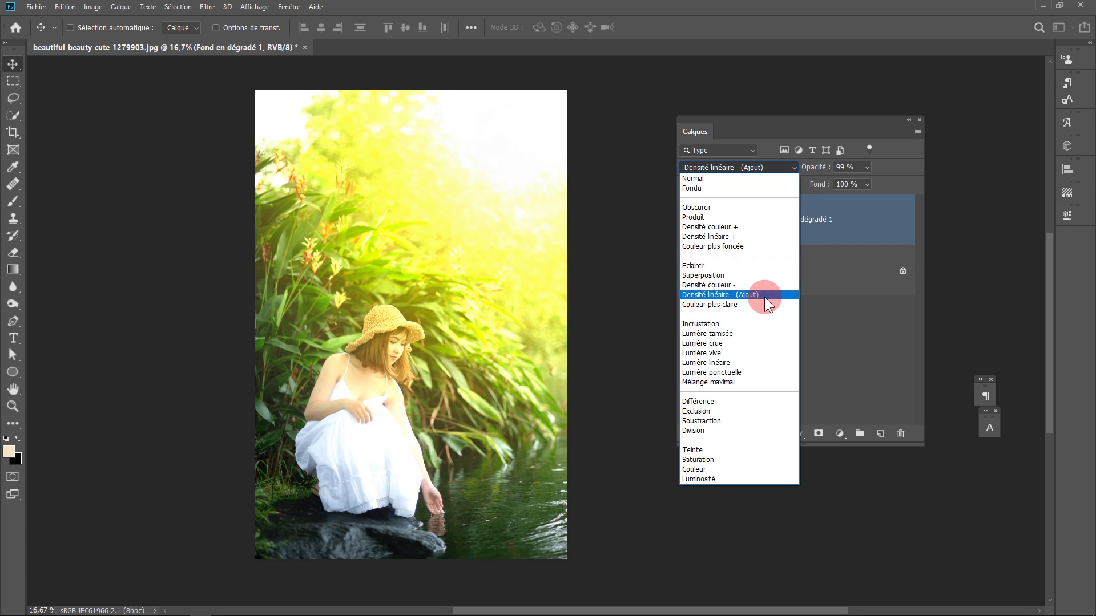
pyautogui.click(764, 295)
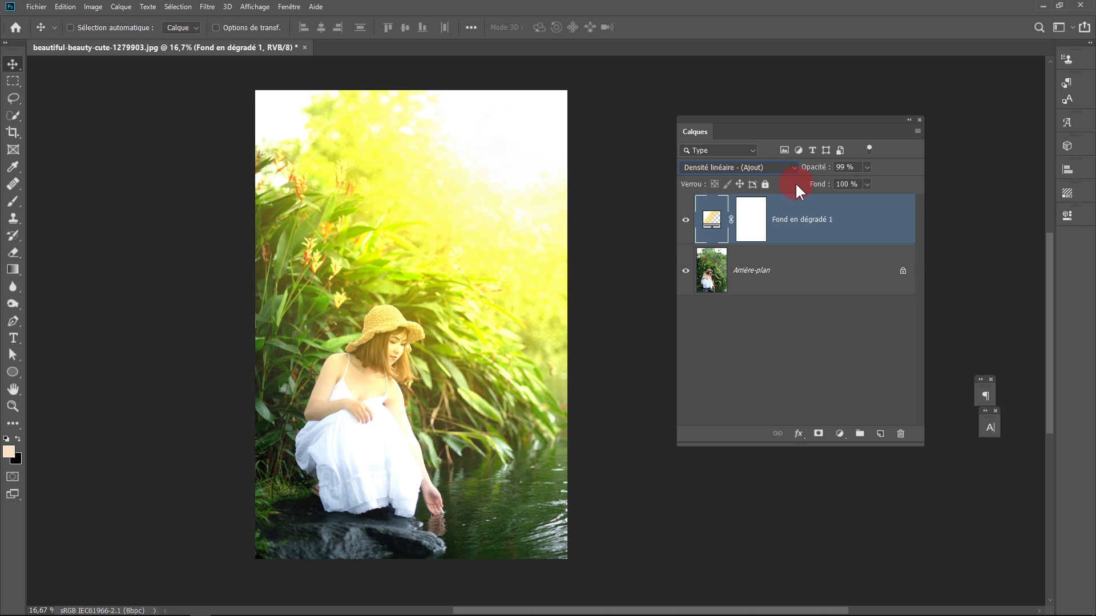
pyautogui.moveTo(815, 171); pyautogui.dragTo(875, 159)
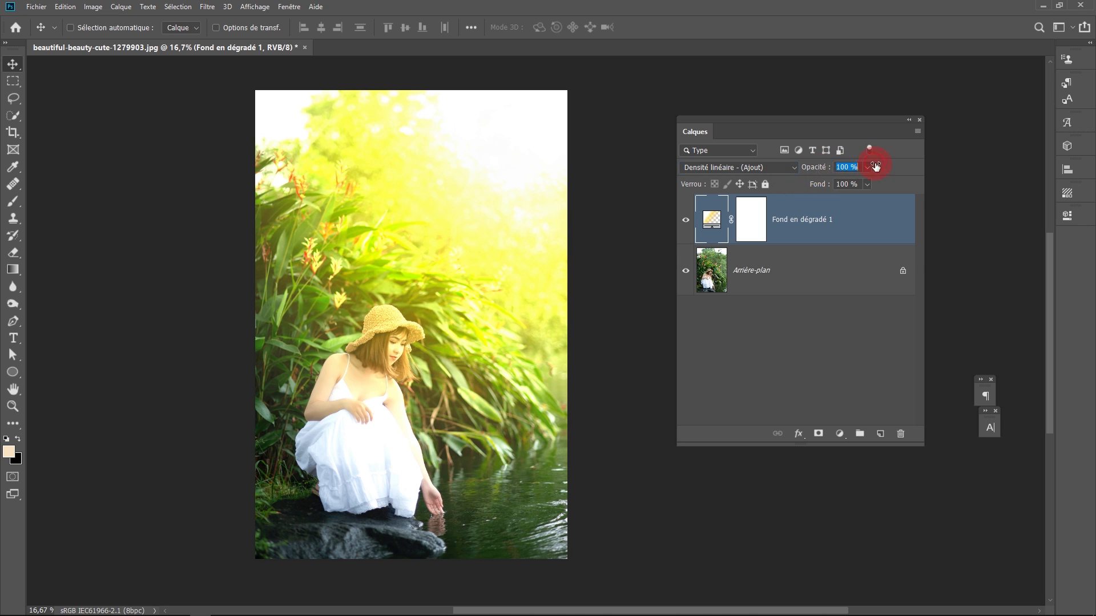
pyautogui.moveTo(823, 190); pyautogui.dragTo(785, 184)
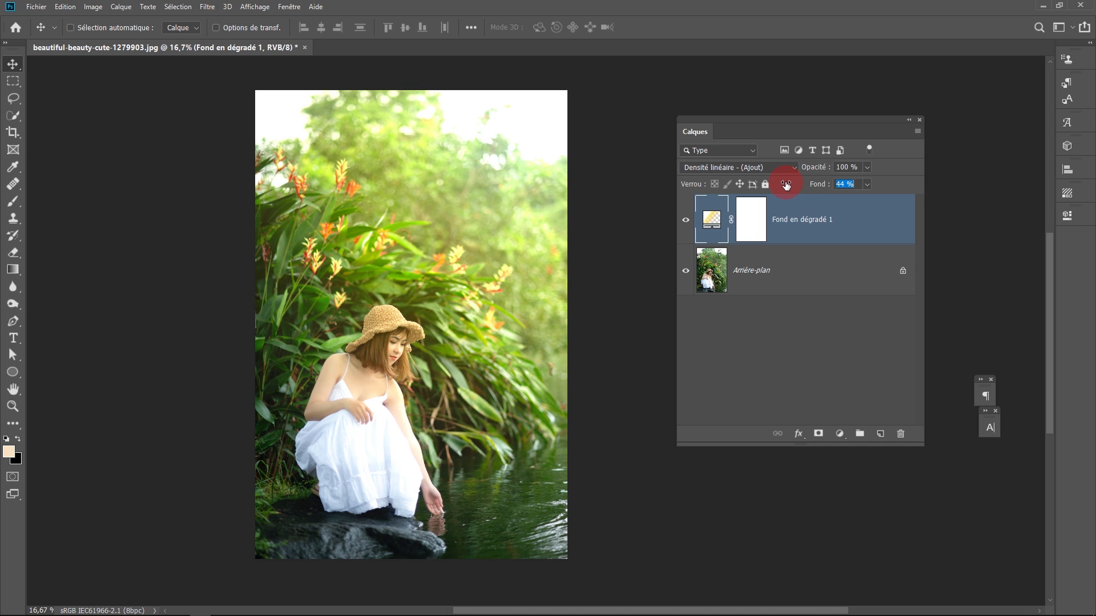
# Compare the photo with and without the sun glow by repeatedly hiding and showing the gradient fill layer.
pyautogui.click(686, 219)
pyautogui.click(685, 219)
pyautogui.click(685, 220)
pyautogui.click(685, 220)
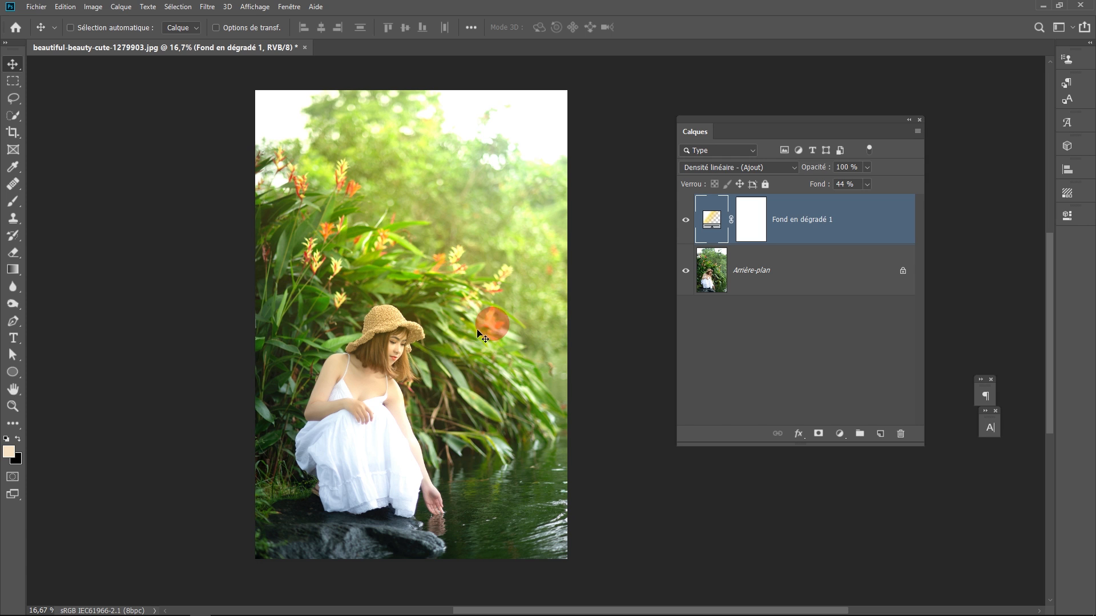
pyautogui.click(686, 221)
pyautogui.click(688, 223)
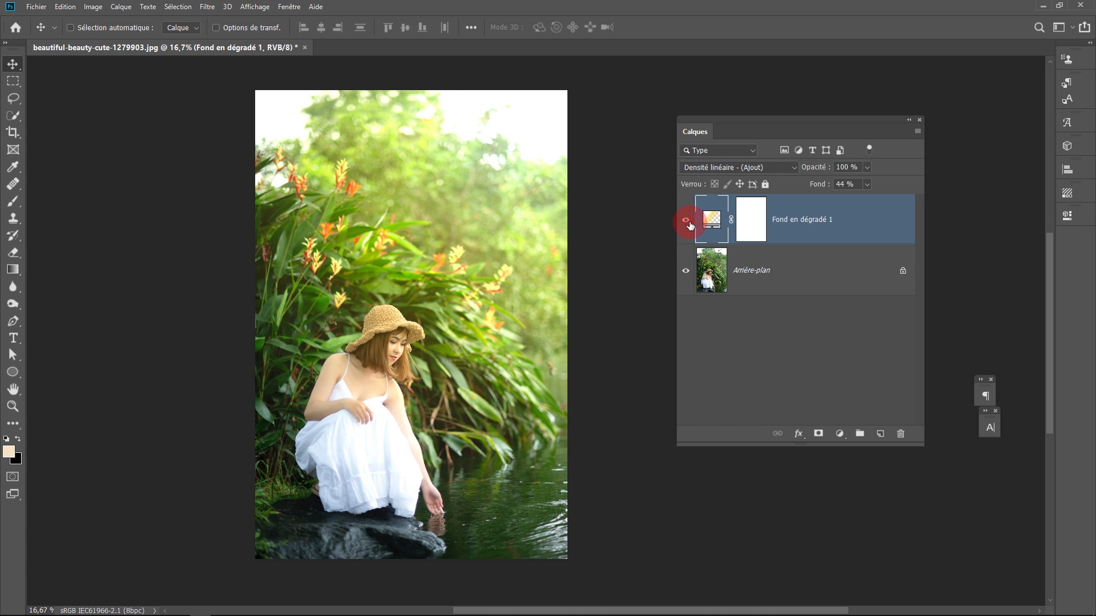
pyautogui.click(689, 225)
pyautogui.click(688, 226)
pyautogui.click(689, 227)
pyautogui.click(688, 227)
pyautogui.click(688, 227)
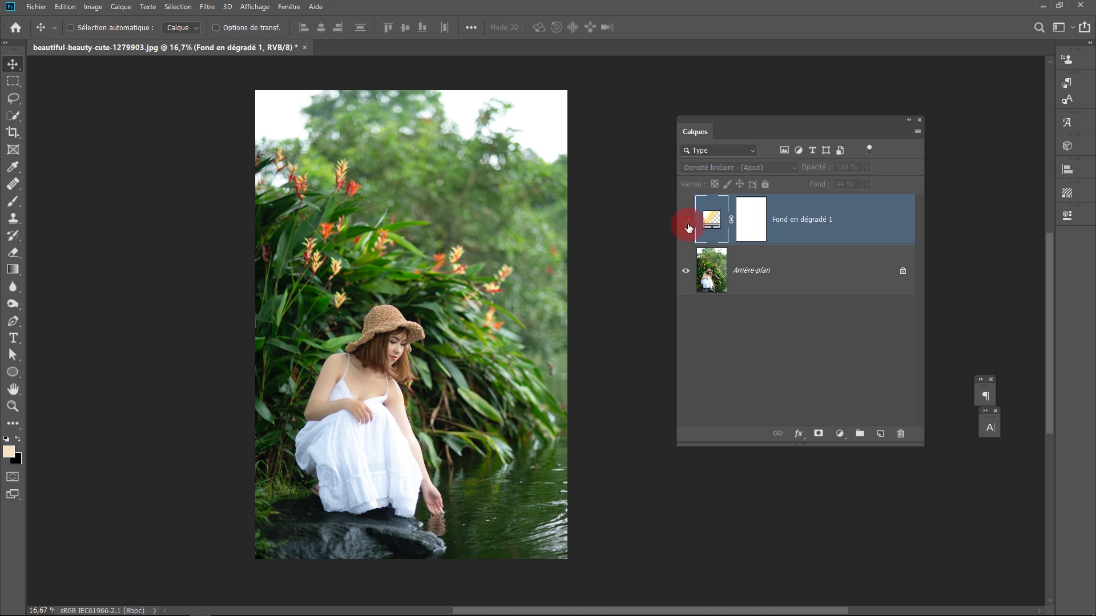
pyautogui.click(688, 227)
# Try the Lumière vive blending mode on the gradient layer and compare the photo with the layer hidden and shown.
pyautogui.click(703, 165)
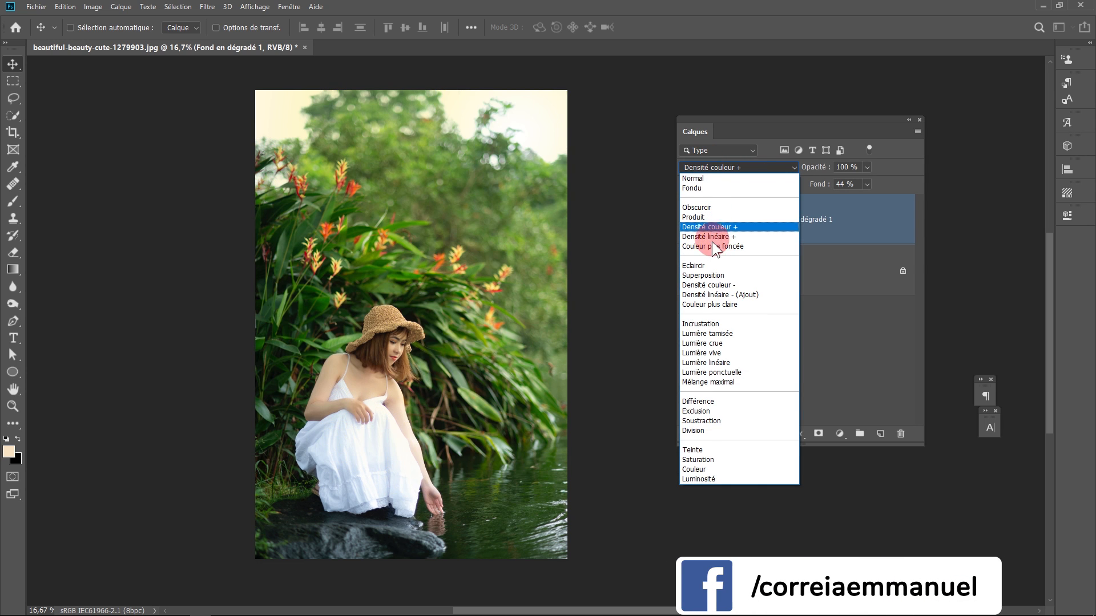
pyautogui.click(864, 230)
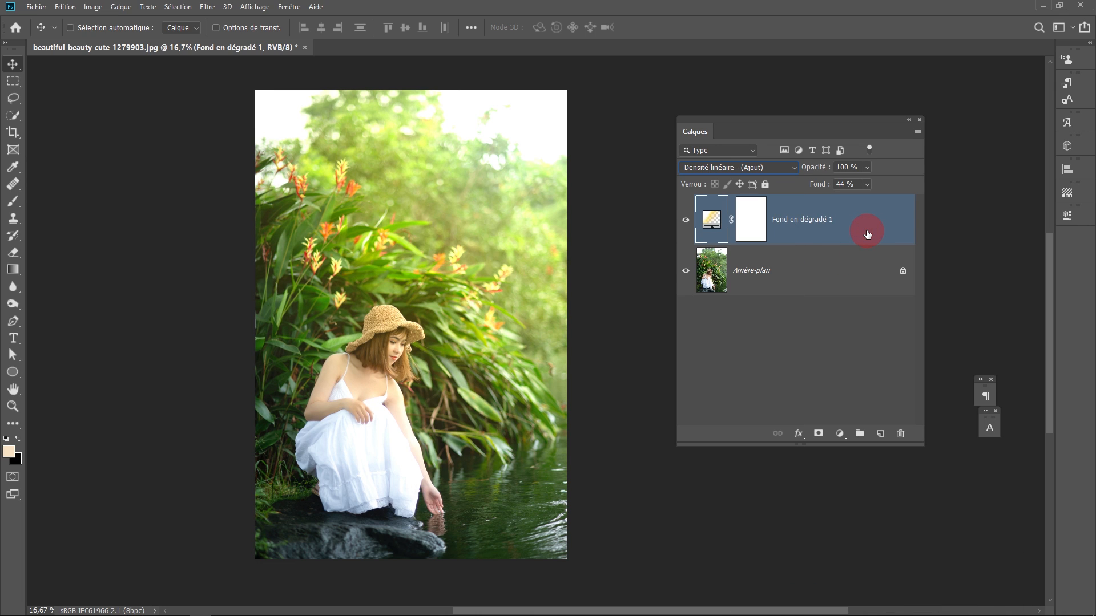
pyautogui.click(706, 165)
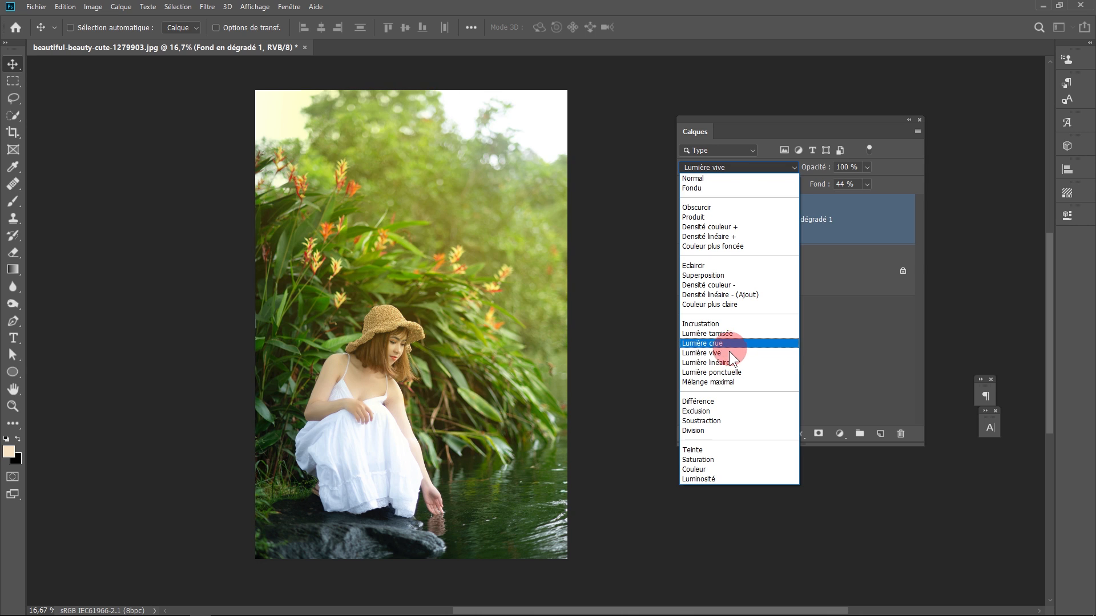
pyautogui.click(729, 354)
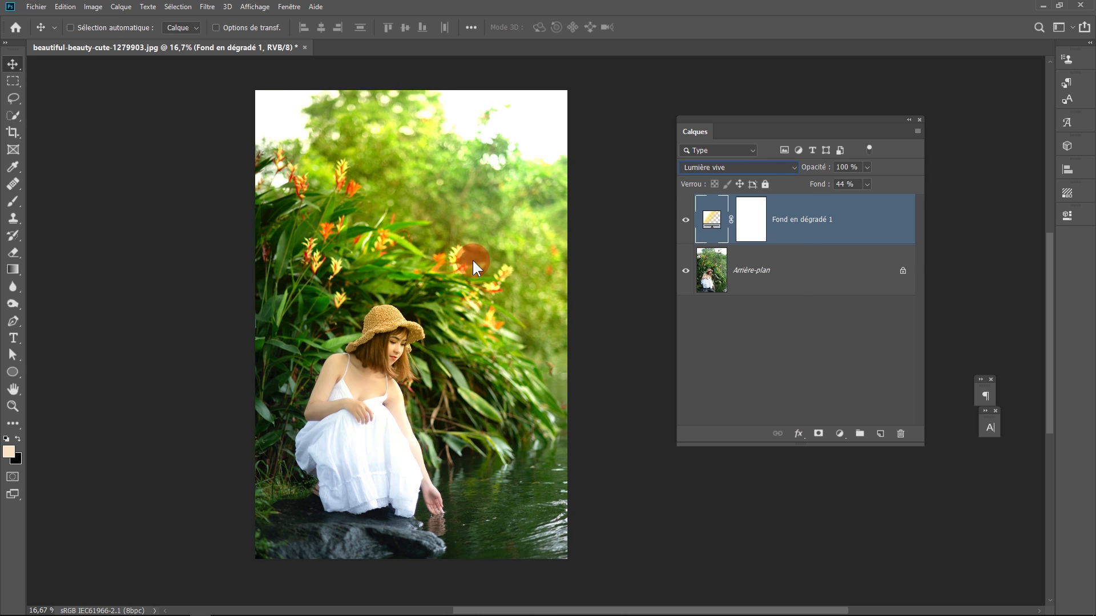
pyautogui.click(685, 220)
pyautogui.click(685, 220)
pyautogui.click(685, 221)
pyautogui.click(685, 220)
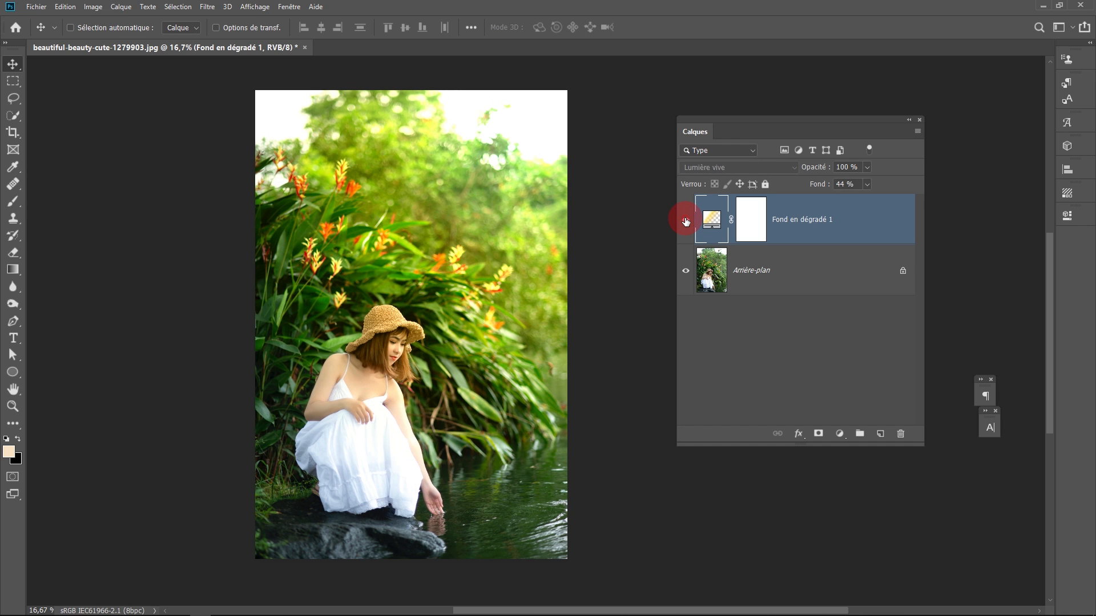
# Duplicate the gradient layer and set the copy to Densité linéaire - (Ajout) with 23 % fill and 55 % opacity.
pyautogui.moveTo(822, 223); pyautogui.dragTo(881, 432)
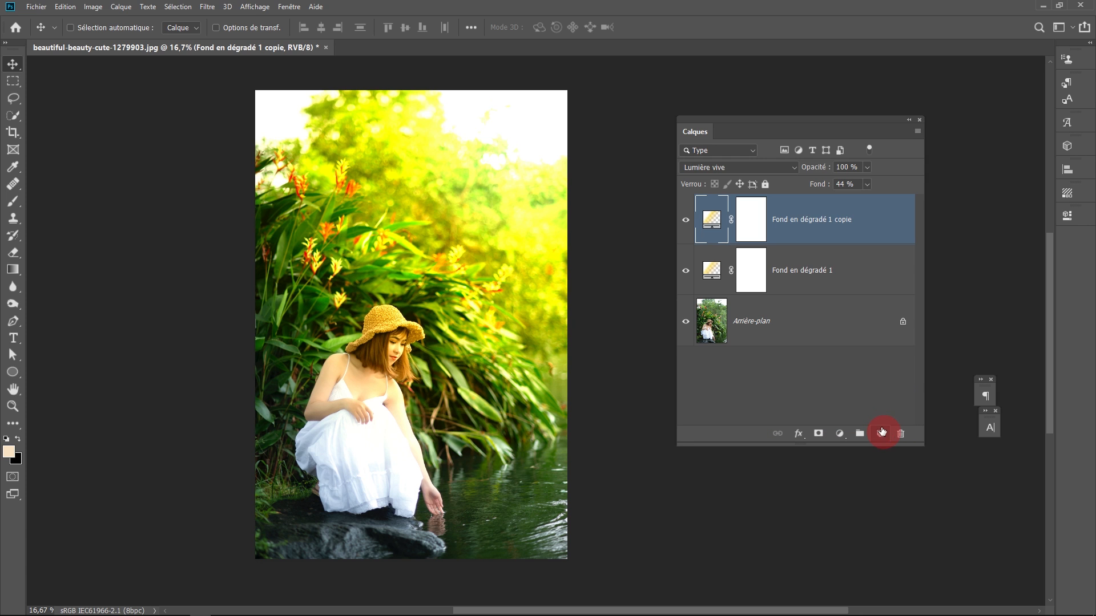
pyautogui.click(713, 167)
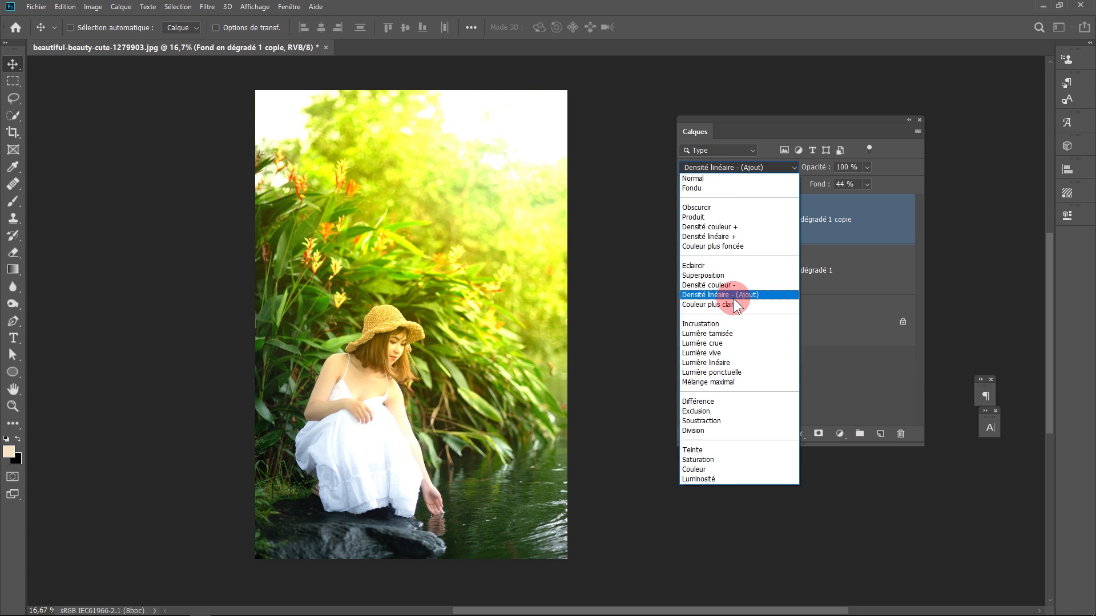
pyautogui.click(758, 294)
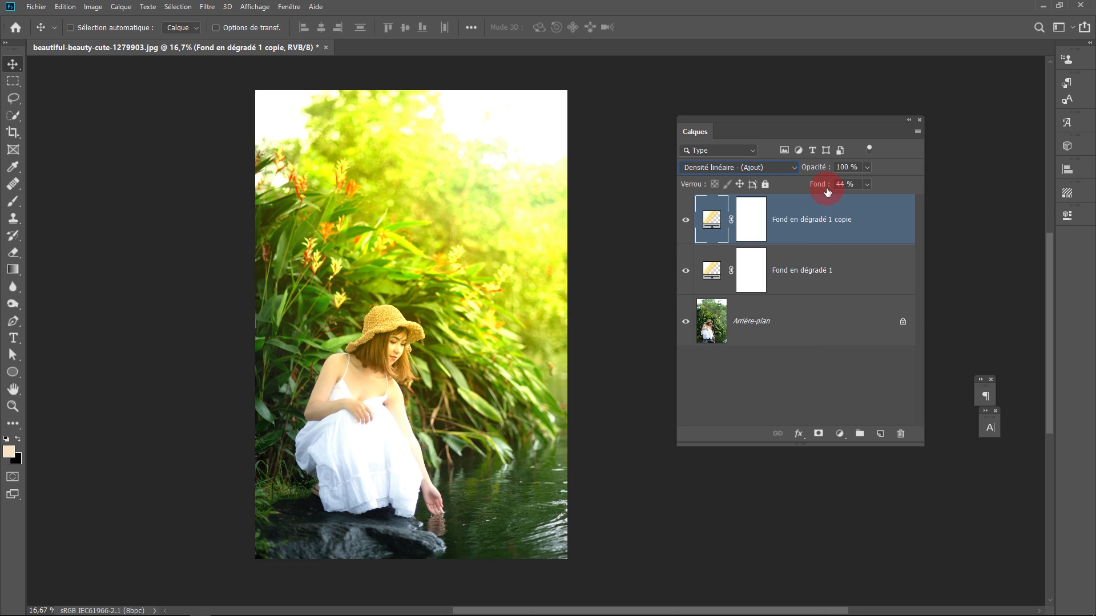
pyautogui.moveTo(821, 183); pyautogui.dragTo(791, 168)
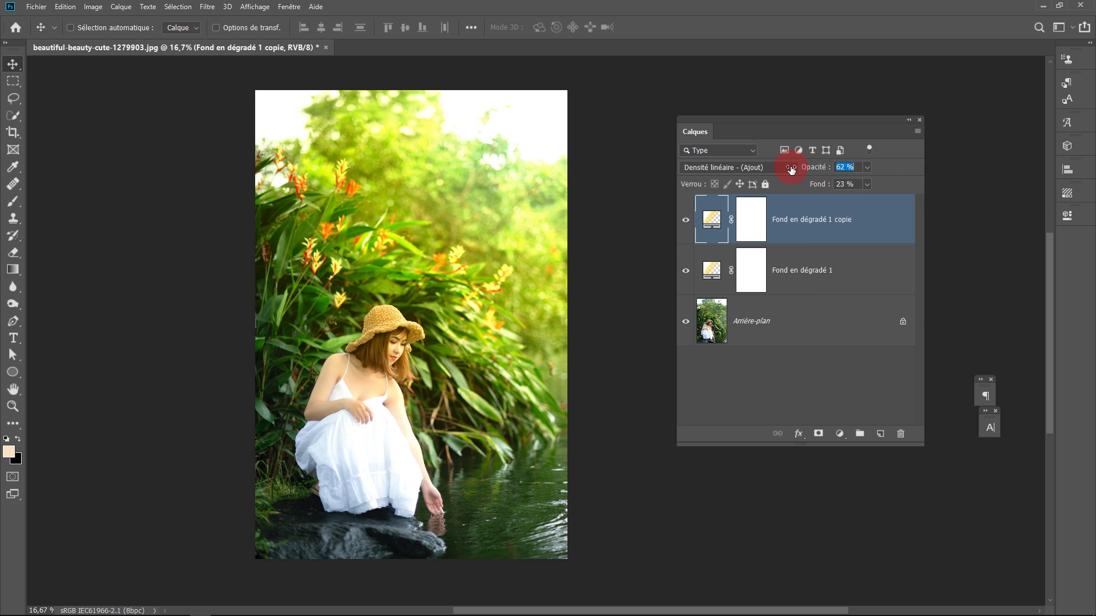
# Compare the effect of each gradient layer by hiding and showing the copy and the original gradient layer.
pyautogui.click(686, 220)
pyautogui.click(687, 222)
pyautogui.click(687, 222)
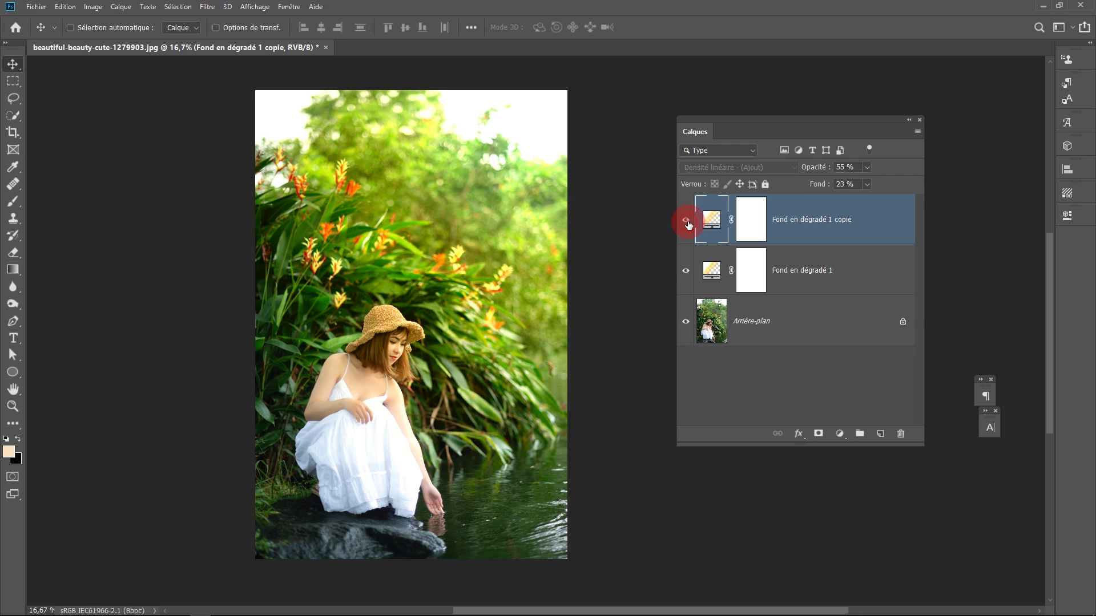
pyautogui.click(688, 223)
pyautogui.click(688, 223)
pyautogui.click(688, 224)
pyautogui.click(687, 272)
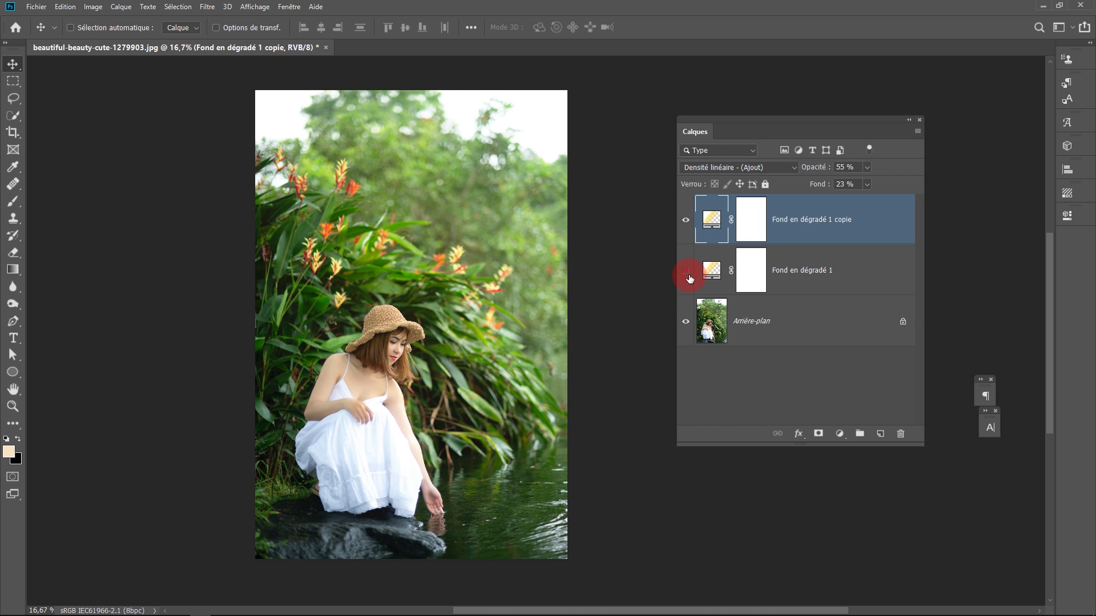
pyautogui.click(686, 271)
pyautogui.click(687, 272)
pyautogui.click(685, 221)
pyautogui.click(685, 221)
pyautogui.click(685, 273)
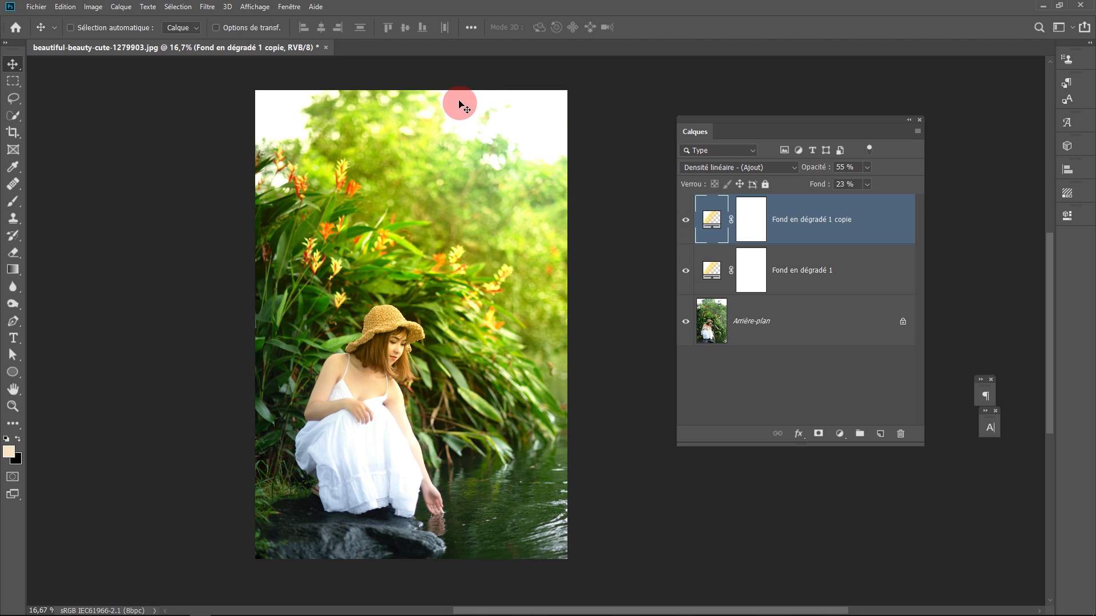
# Check the photo's highlights in the histogram, close it and compare against the photo with both gradient layers hidden.
pyautogui.click(291, 8)
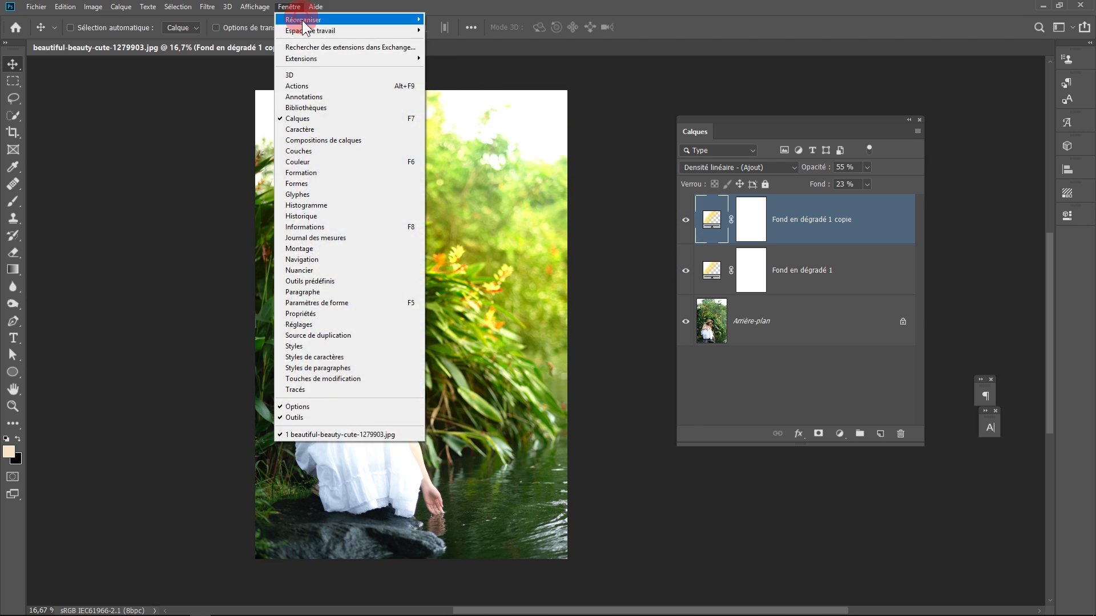
pyautogui.click(333, 205)
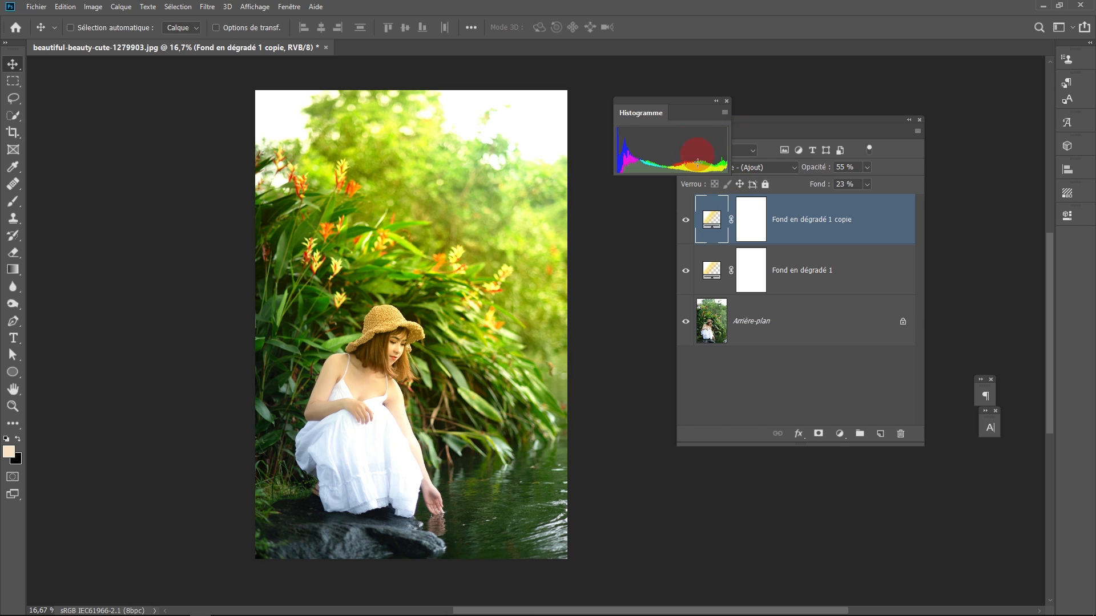
pyautogui.moveTo(677, 107); pyautogui.dragTo(159, 154)
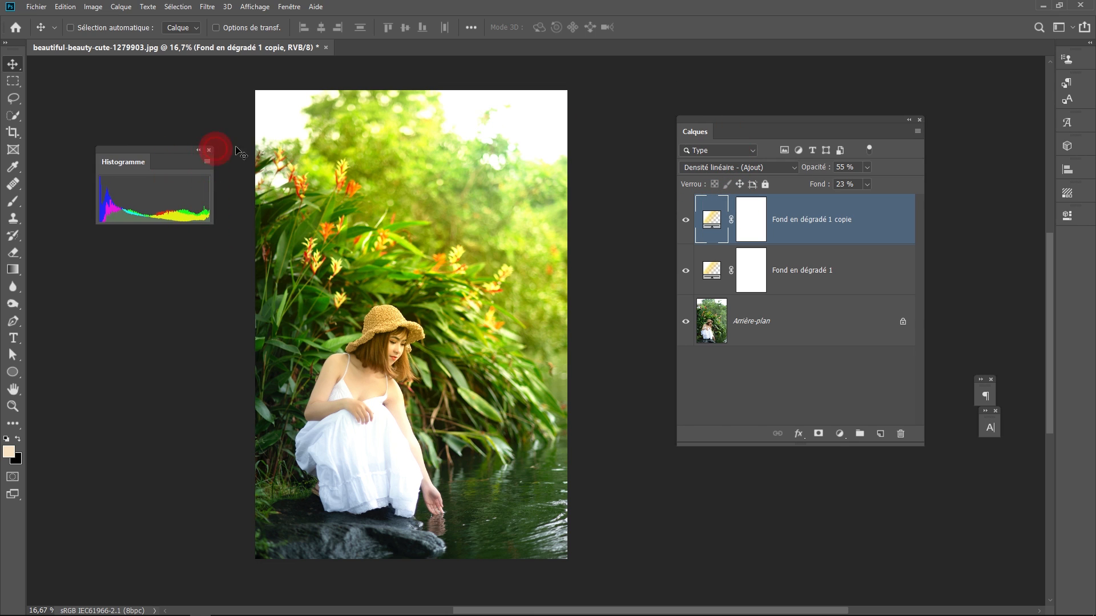
pyautogui.click(209, 150)
pyautogui.click(685, 220)
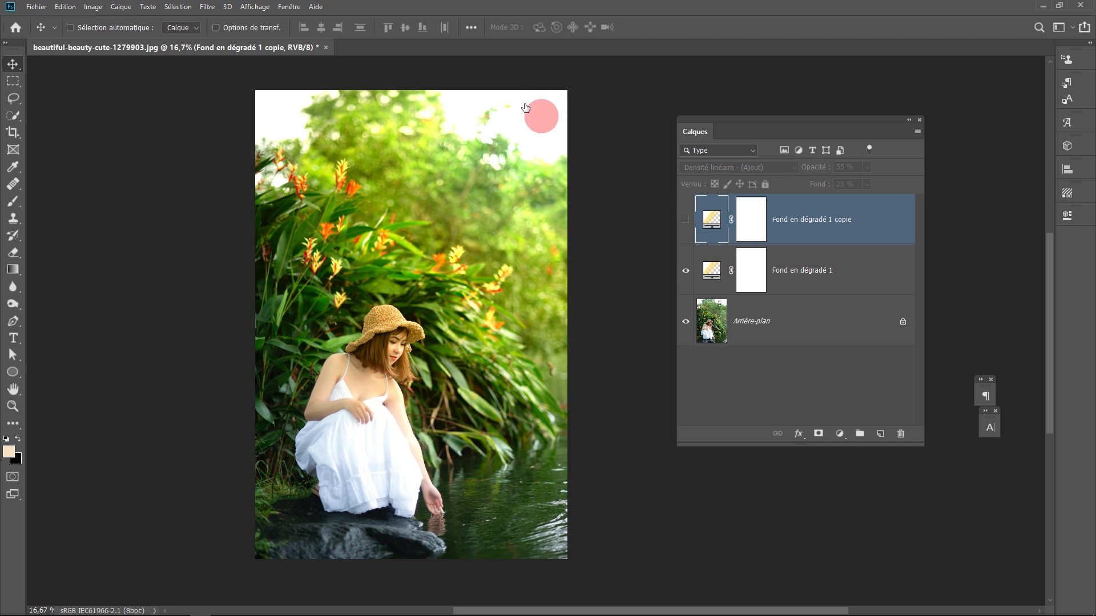
pyautogui.click(685, 271)
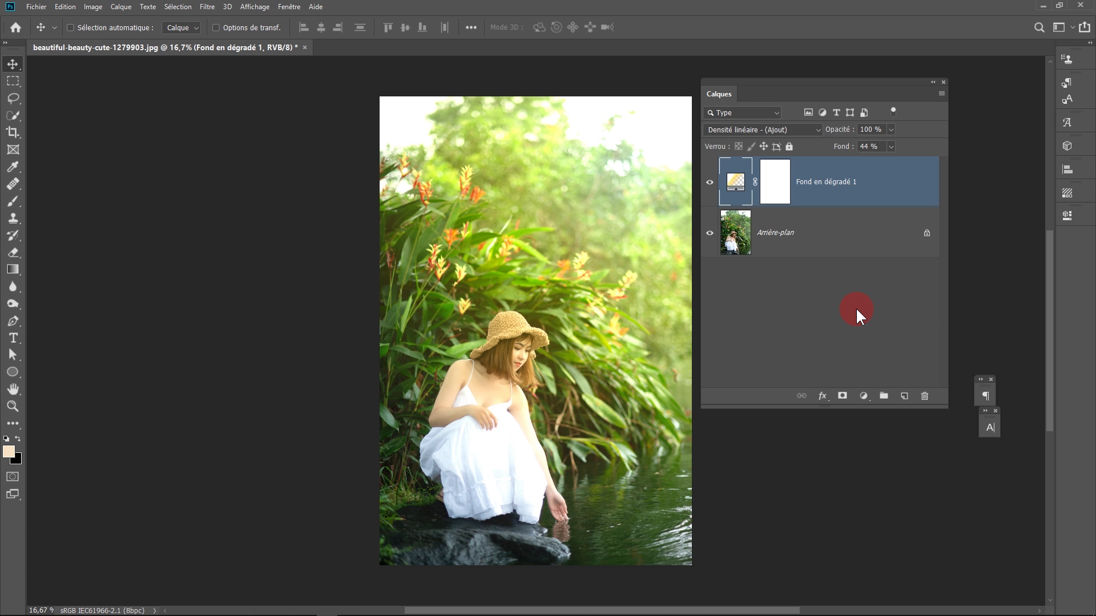
# Save the fill layer's white-to-yellow gradient as a new gradient preset and rename it Halo.
pyautogui.doubleClick(736, 182)
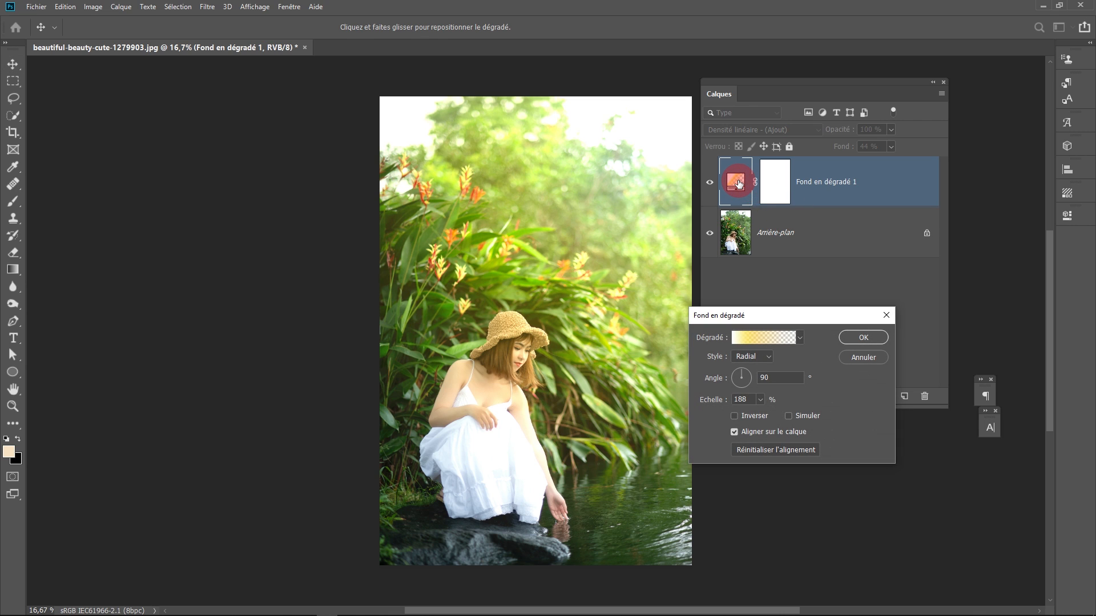
pyautogui.click(778, 337)
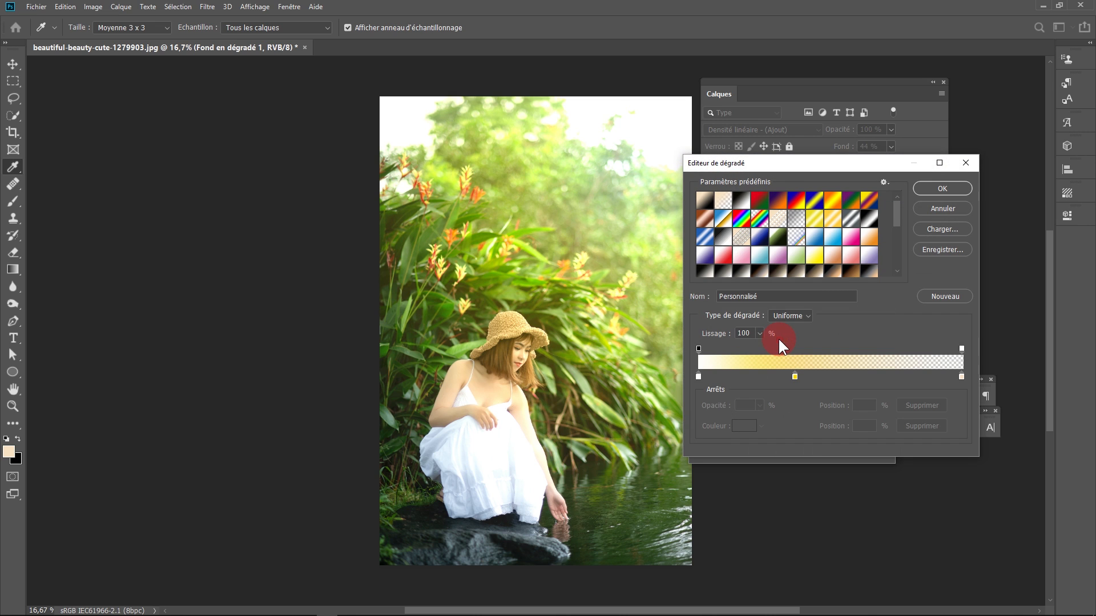
pyautogui.moveTo(896, 214); pyautogui.dragTo(896, 261)
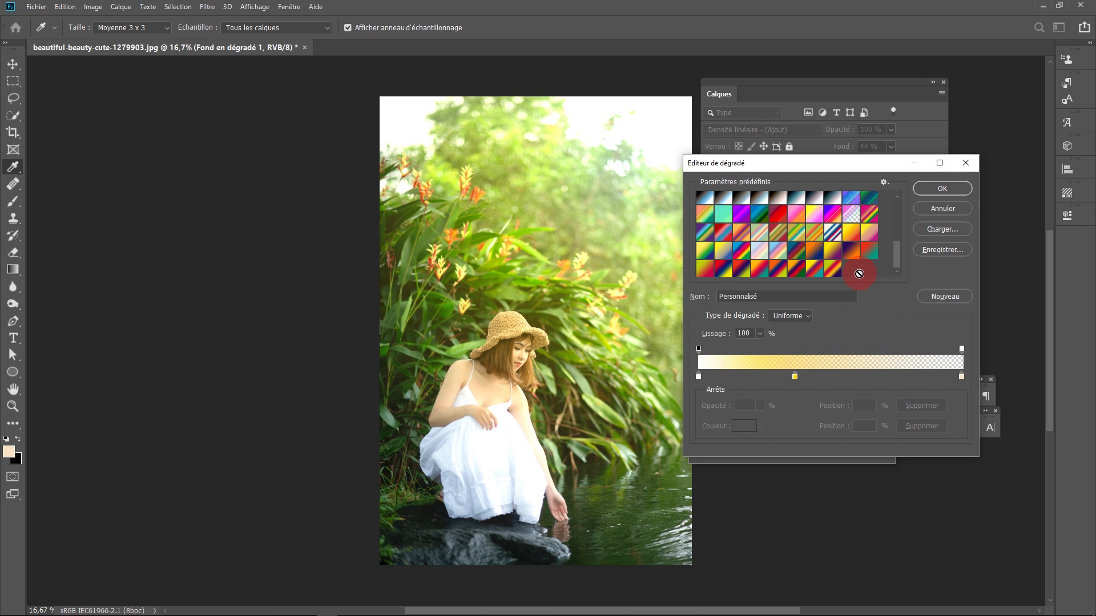
pyautogui.click(941, 297)
pyautogui.click(850, 270)
pyautogui.rightClick(851, 273)
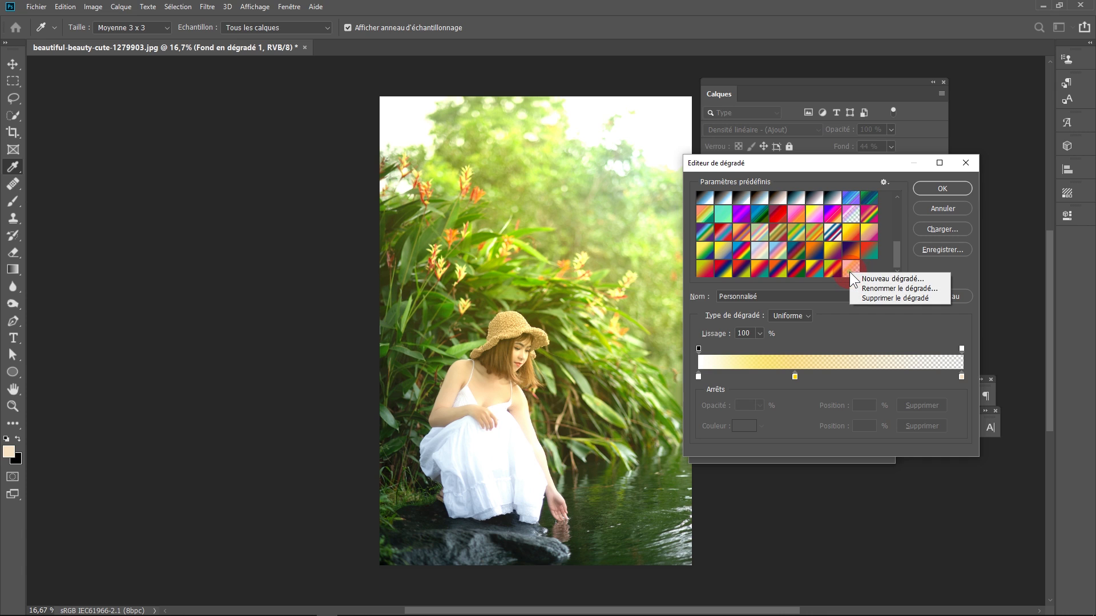
pyautogui.click(862, 288)
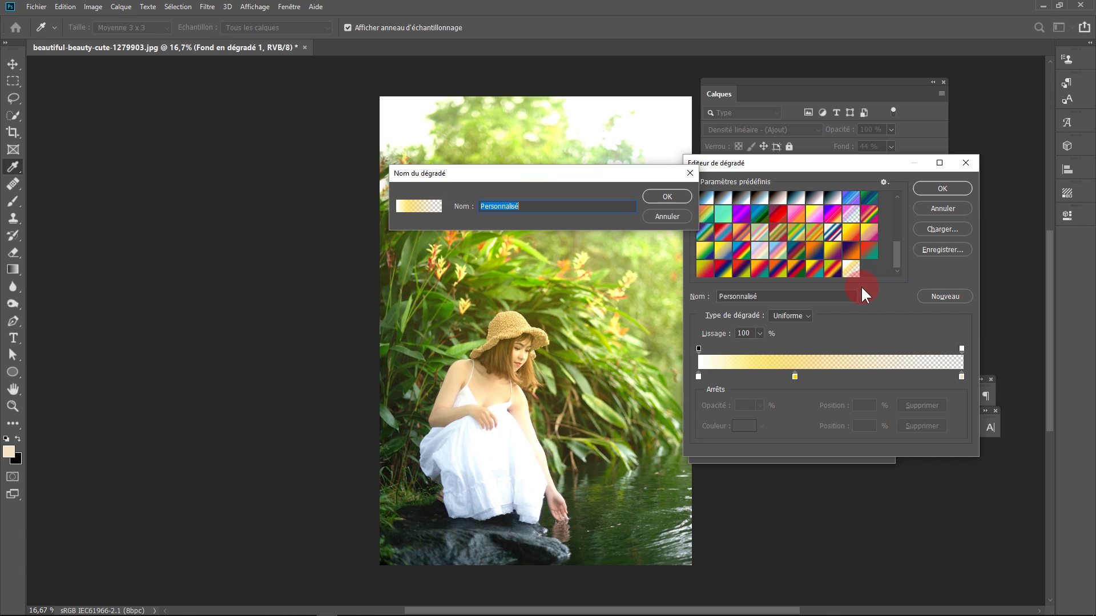
pyautogui.write('Halo')
pyautogui.press('Return')
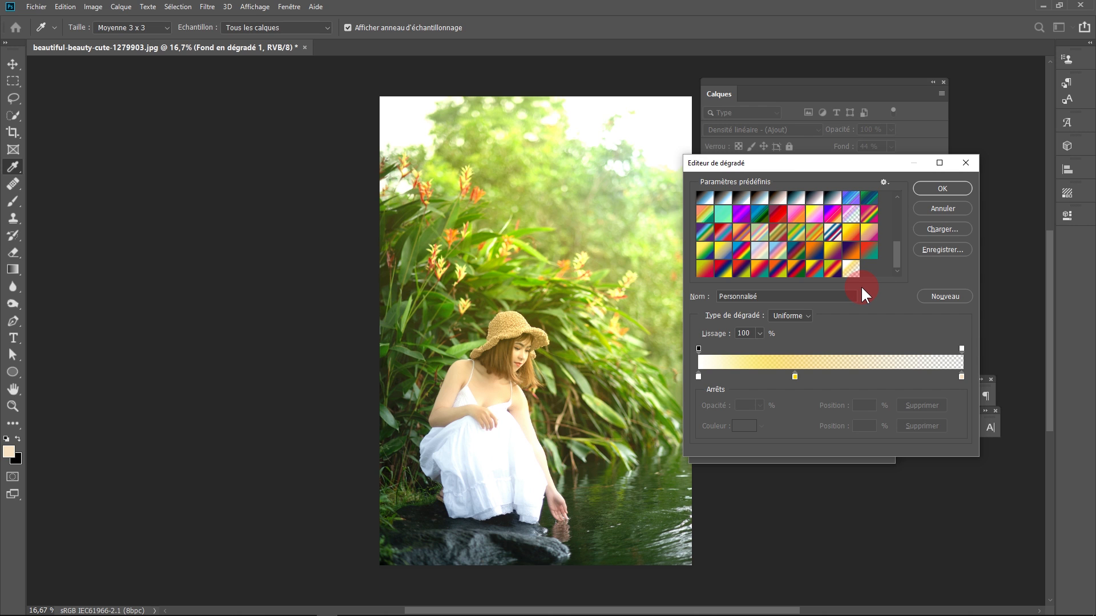
# Change the middle colour stop of the fill layer's gradient to orange-red ff4200.
pyautogui.moveTo(884, 167); pyautogui.dragTo(287, 99)
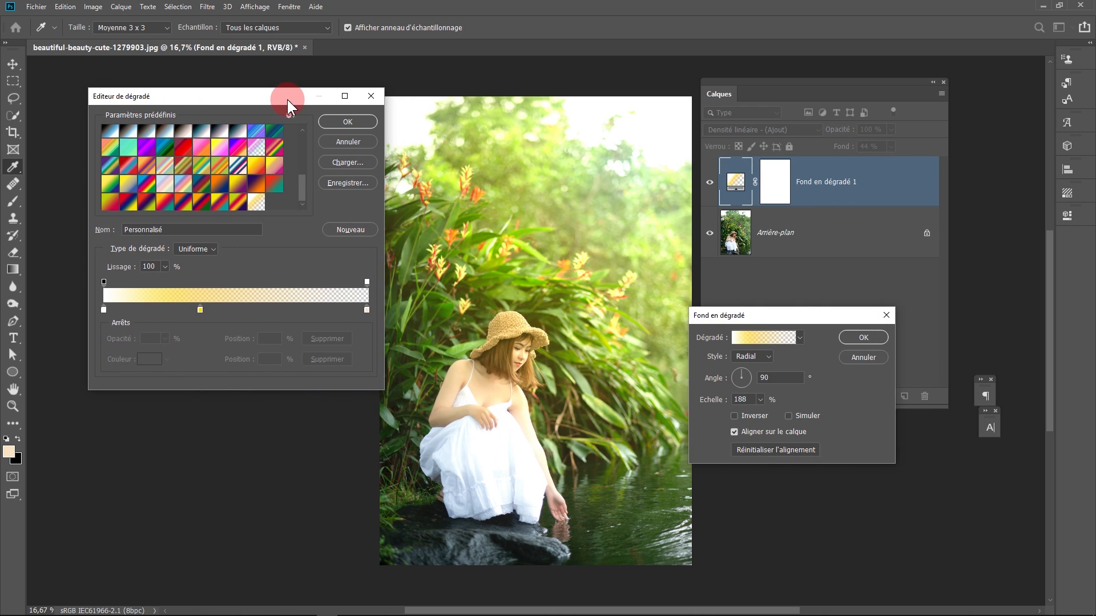
pyautogui.click(198, 310)
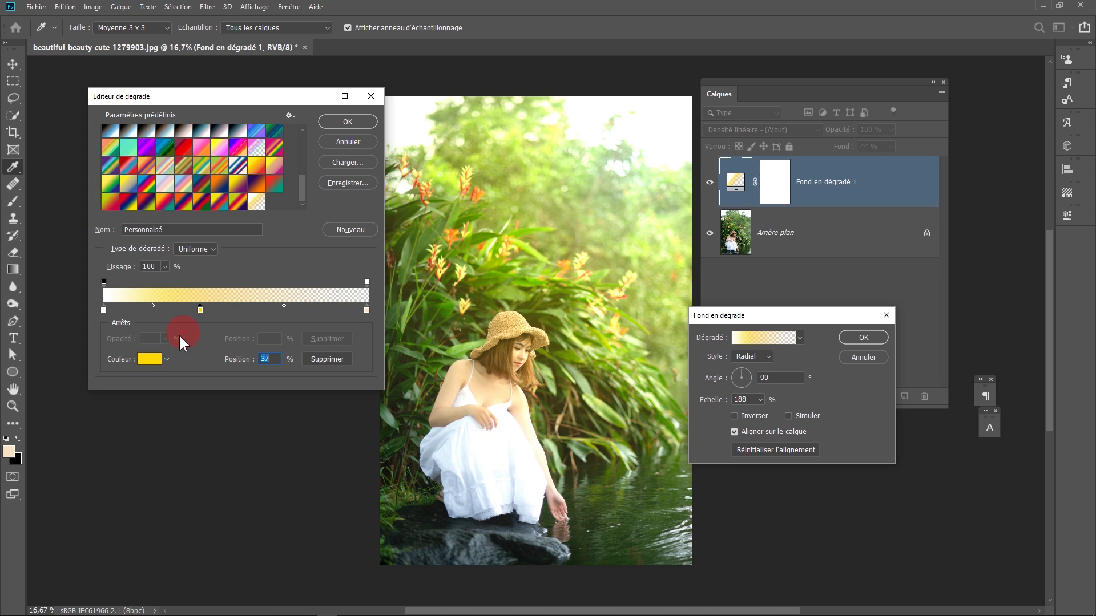
pyautogui.click(152, 363)
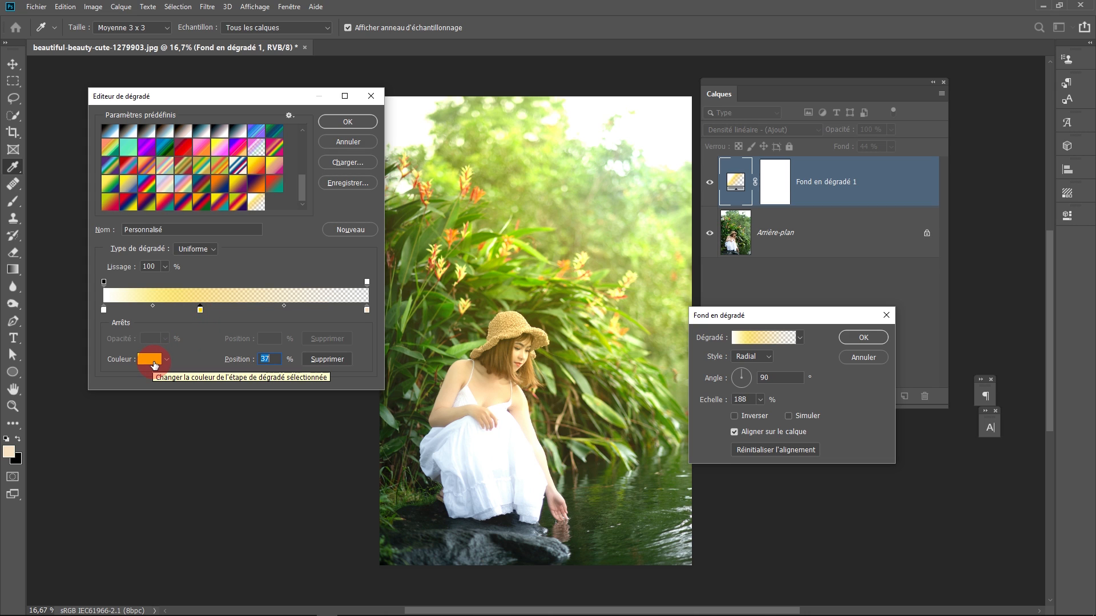
pyautogui.click(153, 362)
pyautogui.click(892, 552)
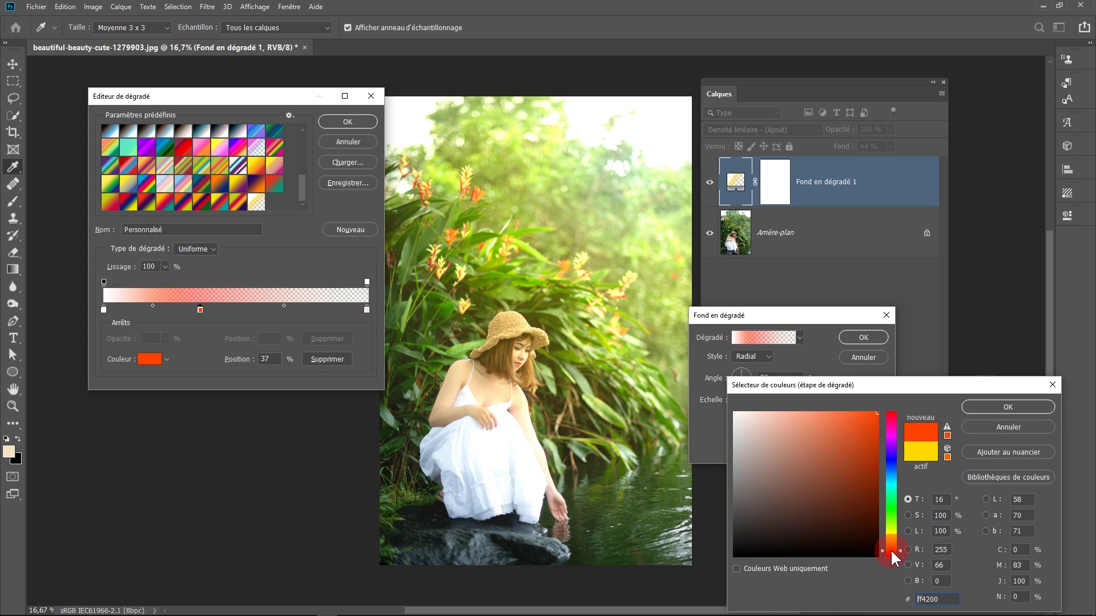
pyautogui.click(999, 408)
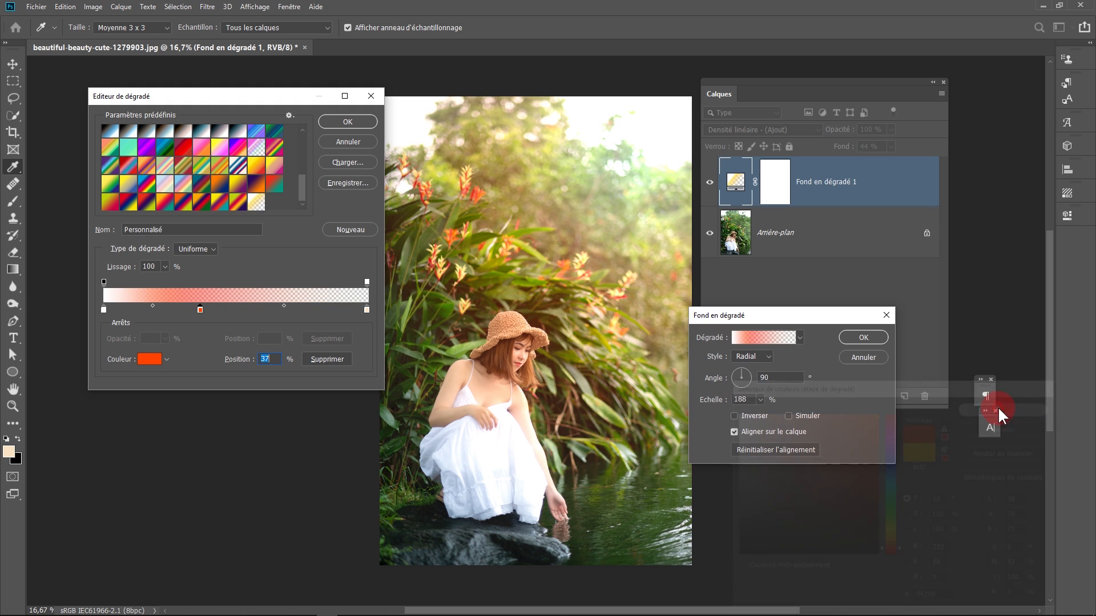
# Set the gradient's starting colour stop to orange ffa800 and shift the glow slightly on the photo.
pyautogui.click(102, 311)
pyautogui.click(147, 359)
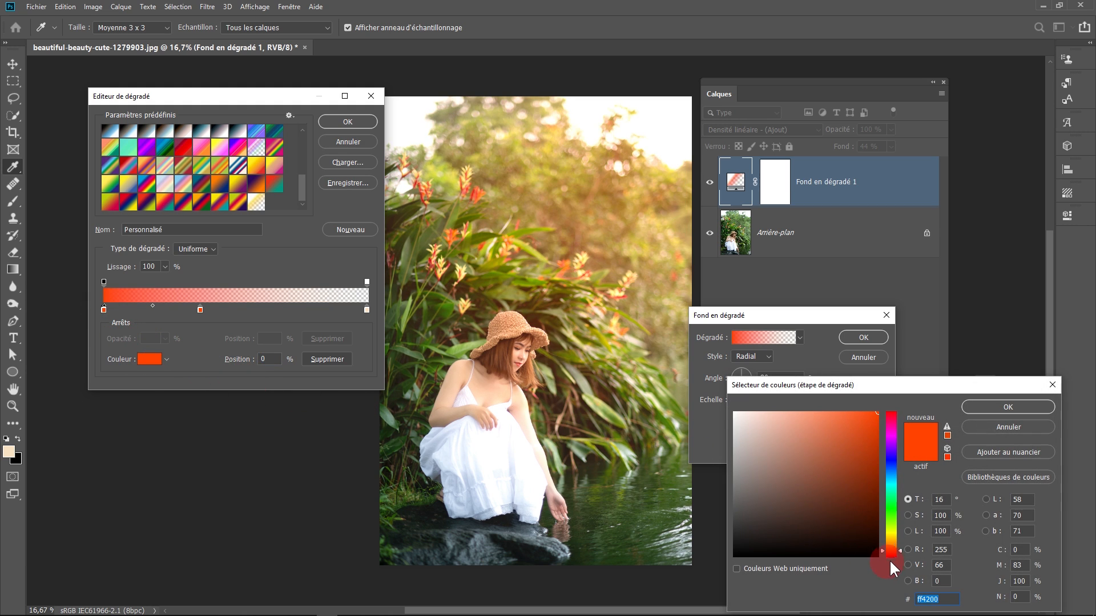
pyautogui.moveTo(889, 559); pyautogui.dragTo(891, 540)
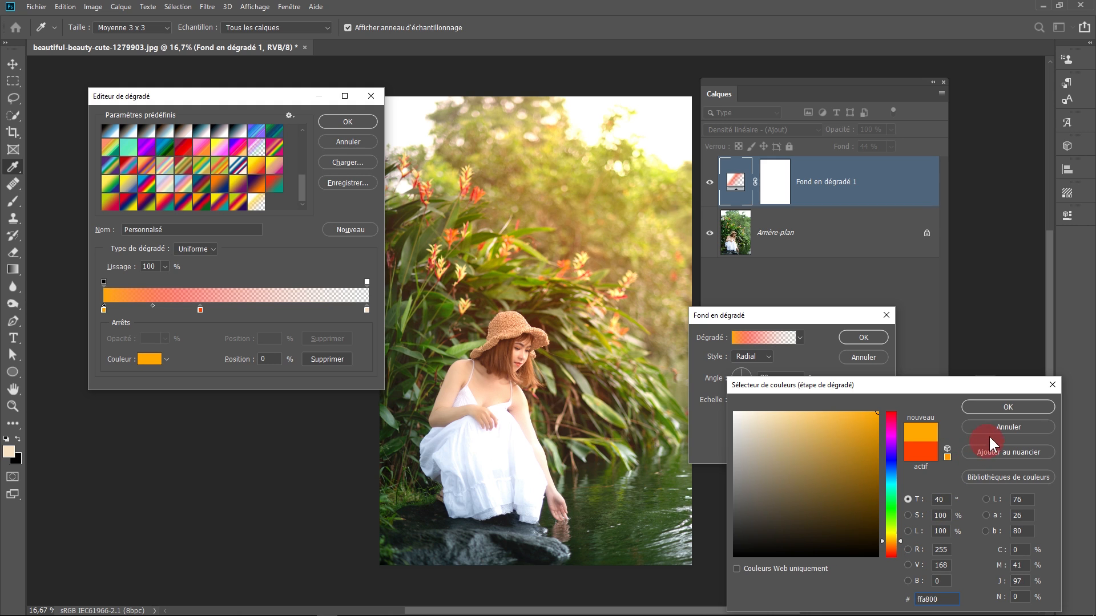
pyautogui.click(1008, 407)
pyautogui.click(369, 123)
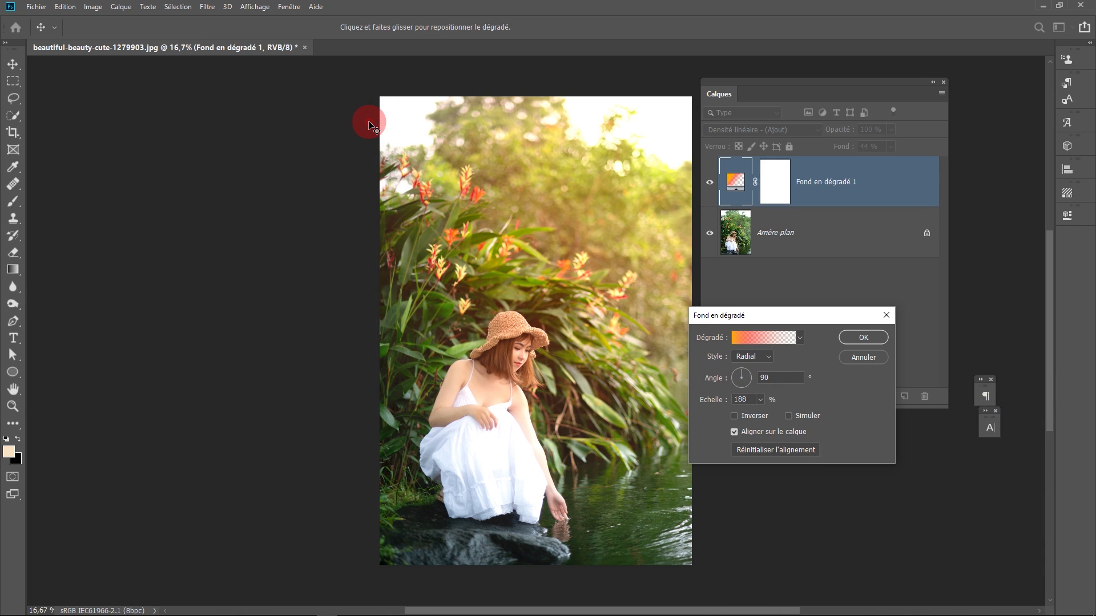
pyautogui.moveTo(599, 164)
pyautogui.mouseDown()
pyautogui.moveTo(551, 254)
pyautogui.moveTo(498, 276)
pyautogui.moveTo(619, 196)
pyautogui.moveTo(611, 171)
pyautogui.mouseUp()
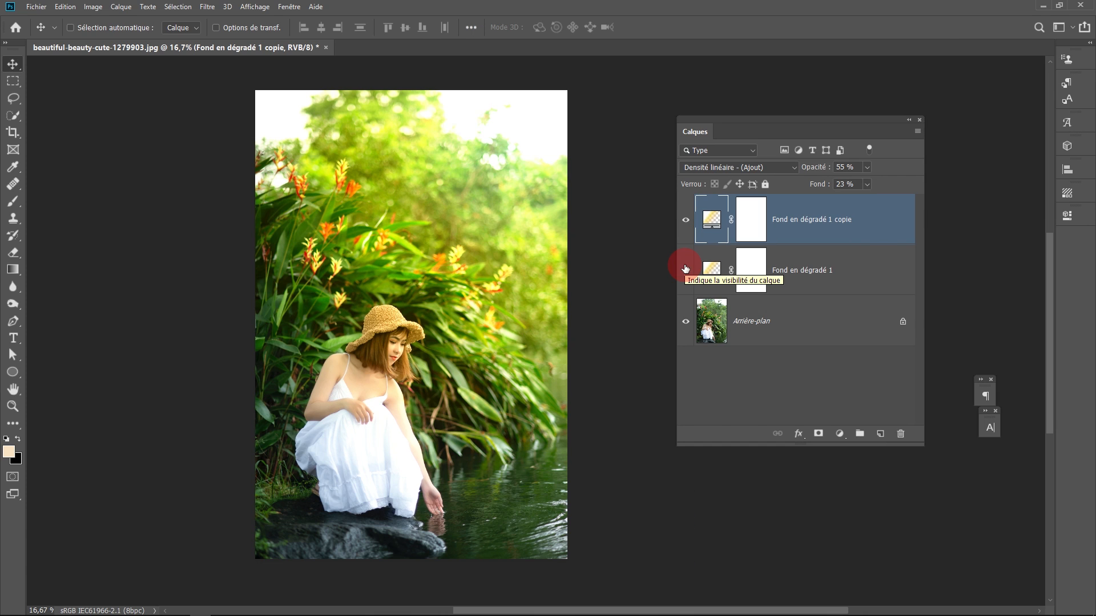
# Add a Filtre photo adjustment layer directly above the background photo.
pyautogui.click(718, 320)
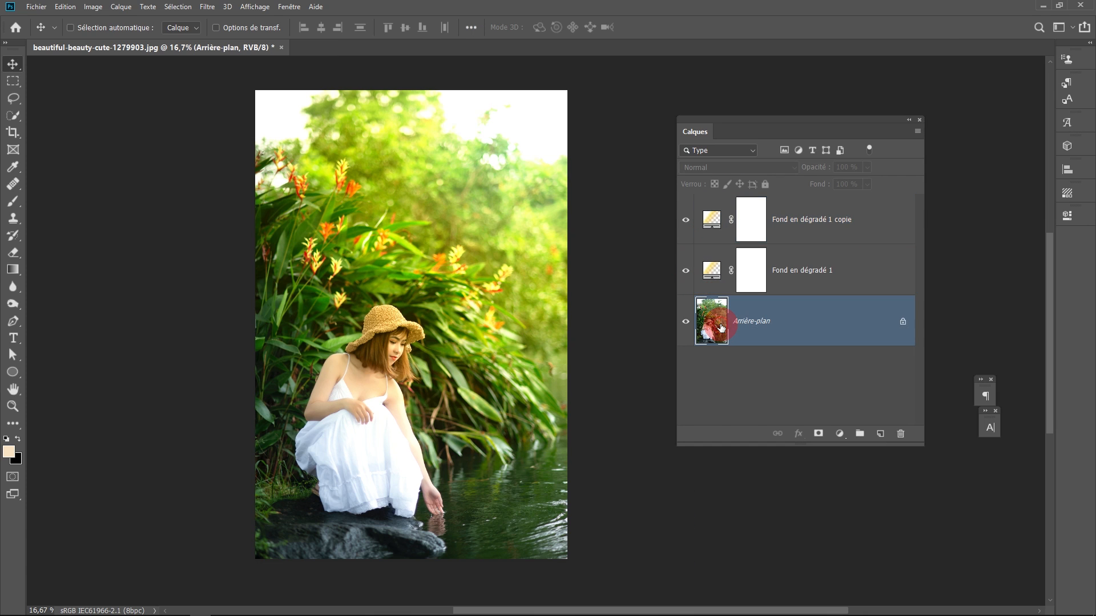
pyautogui.moveTo(809, 338); pyautogui.dragTo(390, 176)
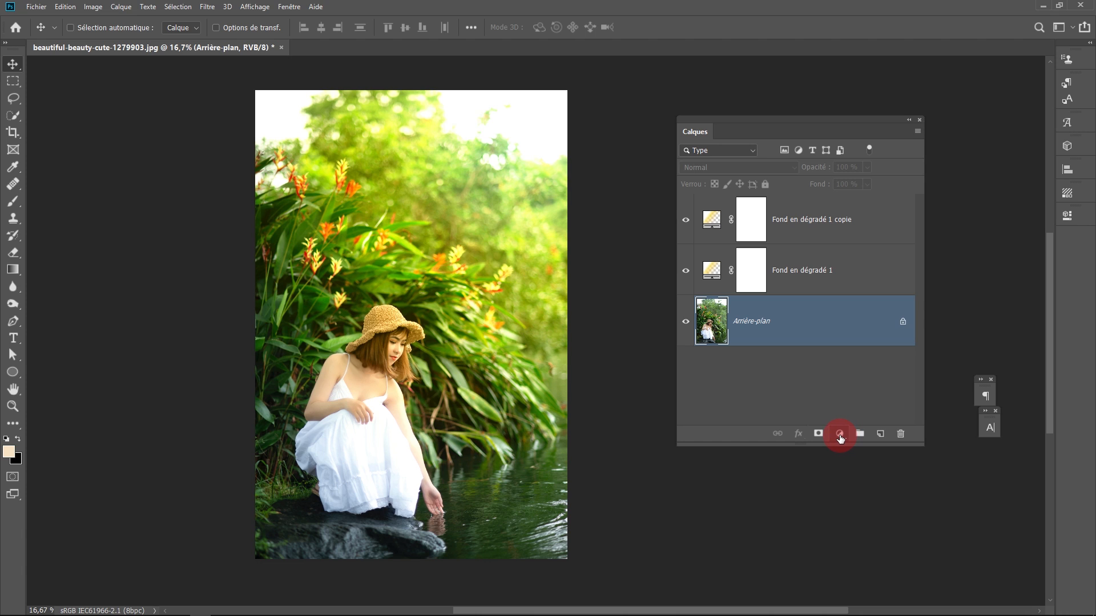
pyautogui.click(839, 434)
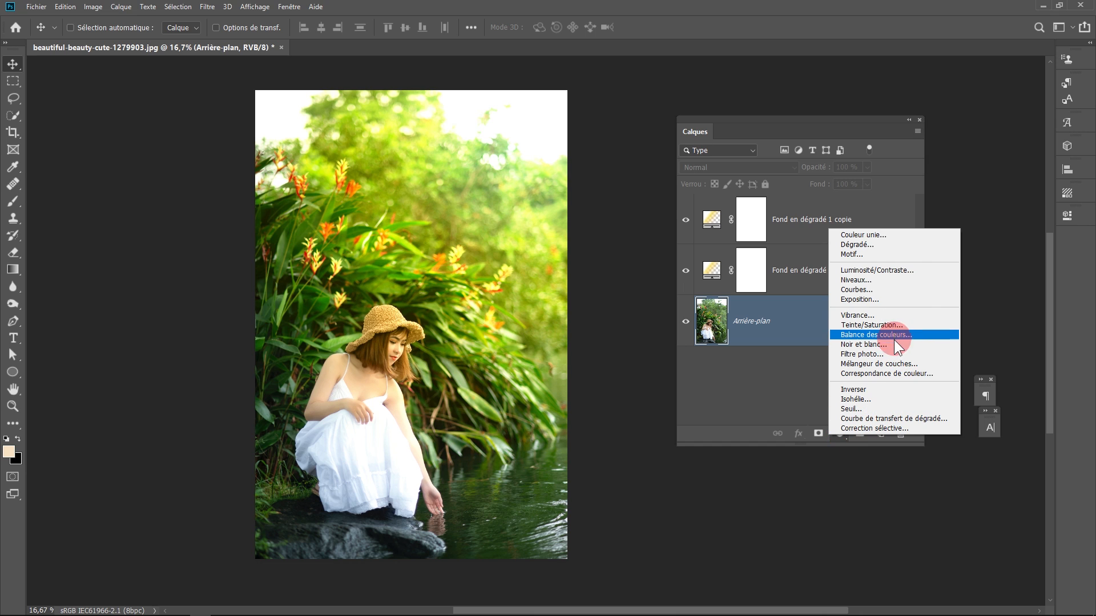
pyautogui.click(893, 354)
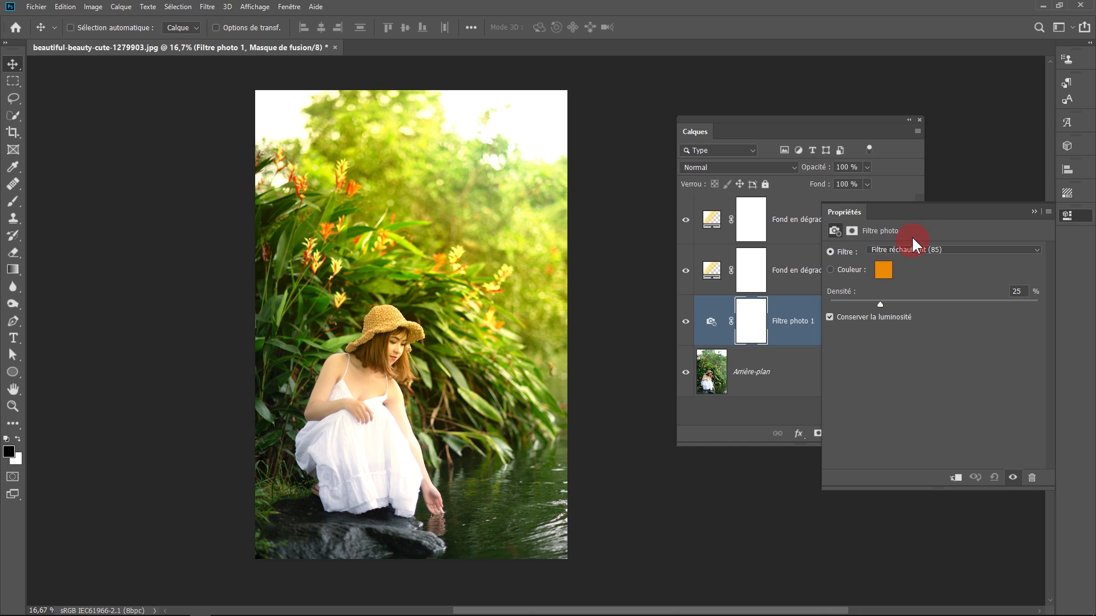
# Give the photo filter a custom yellow colour and set its density to 40 %.
pyautogui.click(884, 272)
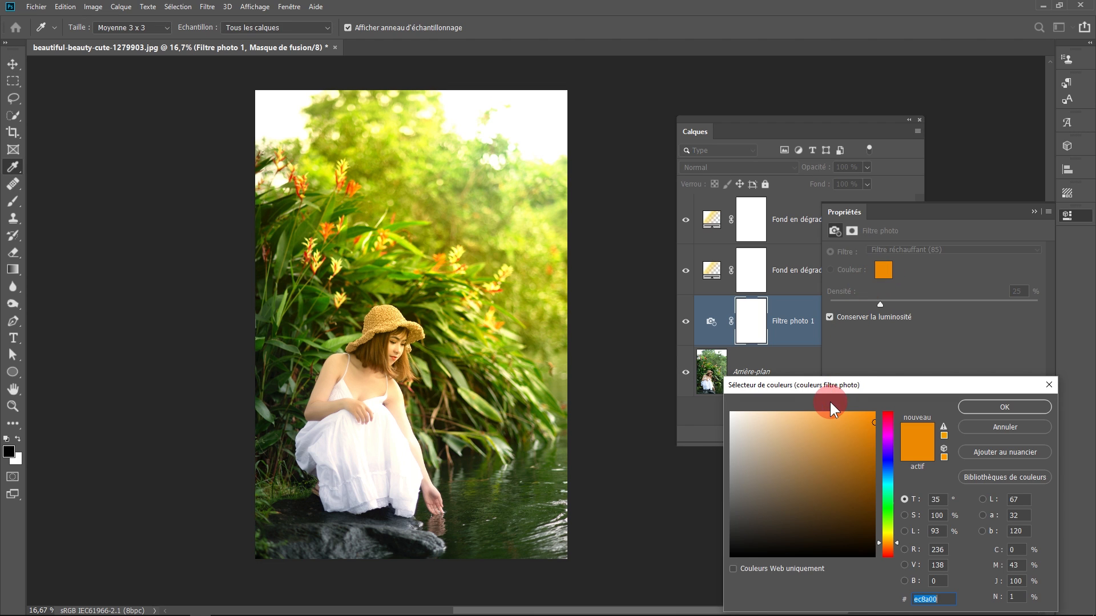
pyautogui.click(990, 435)
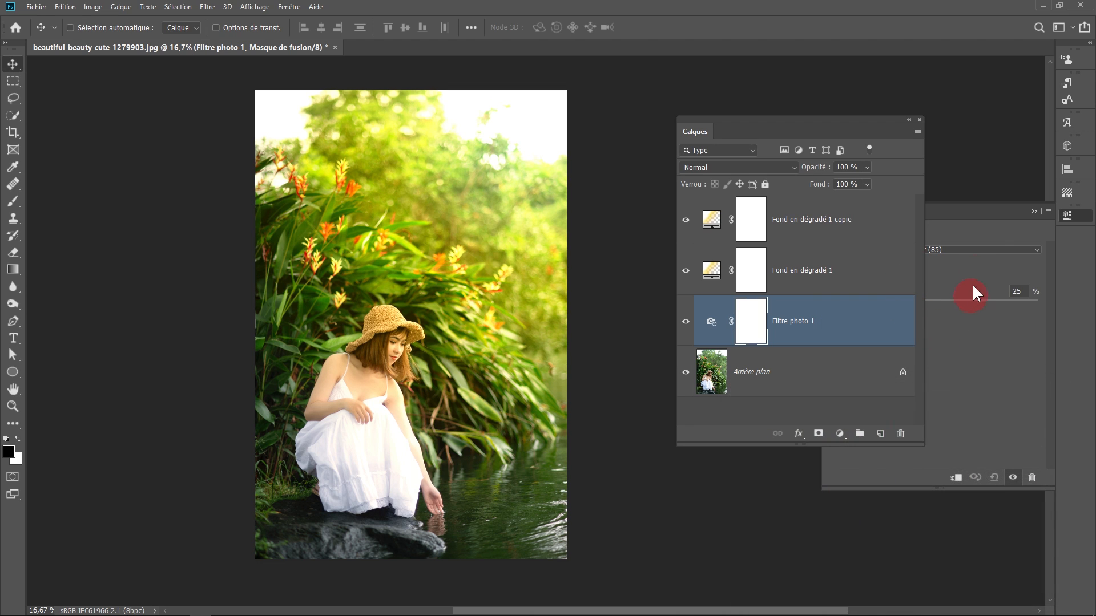
pyautogui.click(887, 274)
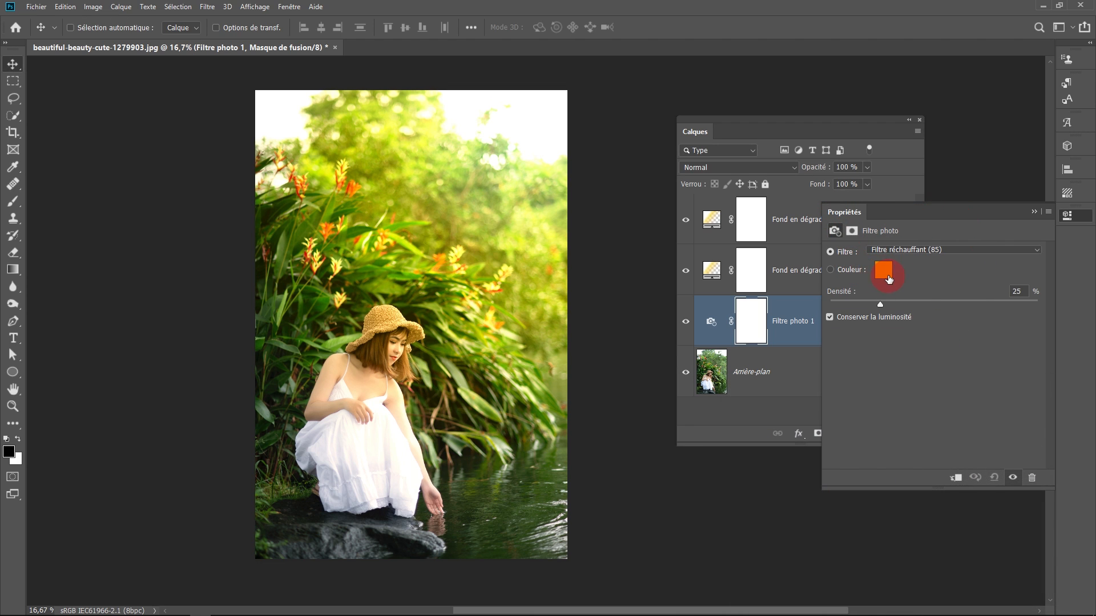
pyautogui.click(834, 273)
pyautogui.click(883, 271)
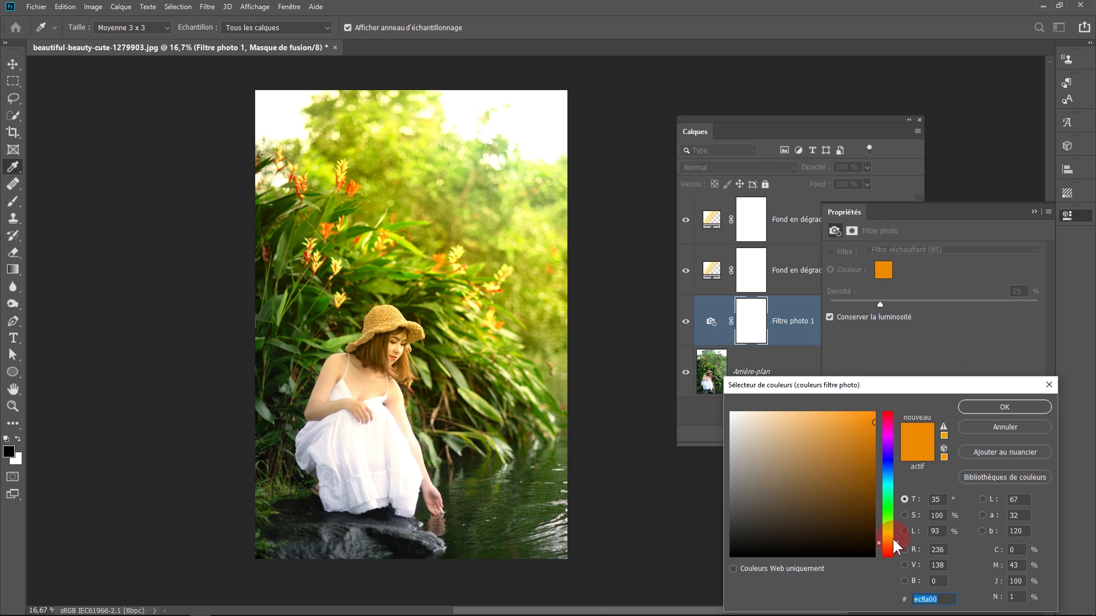
pyautogui.click(889, 536)
pyautogui.moveTo(870, 457); pyautogui.dragTo(866, 417)
pyautogui.click(973, 407)
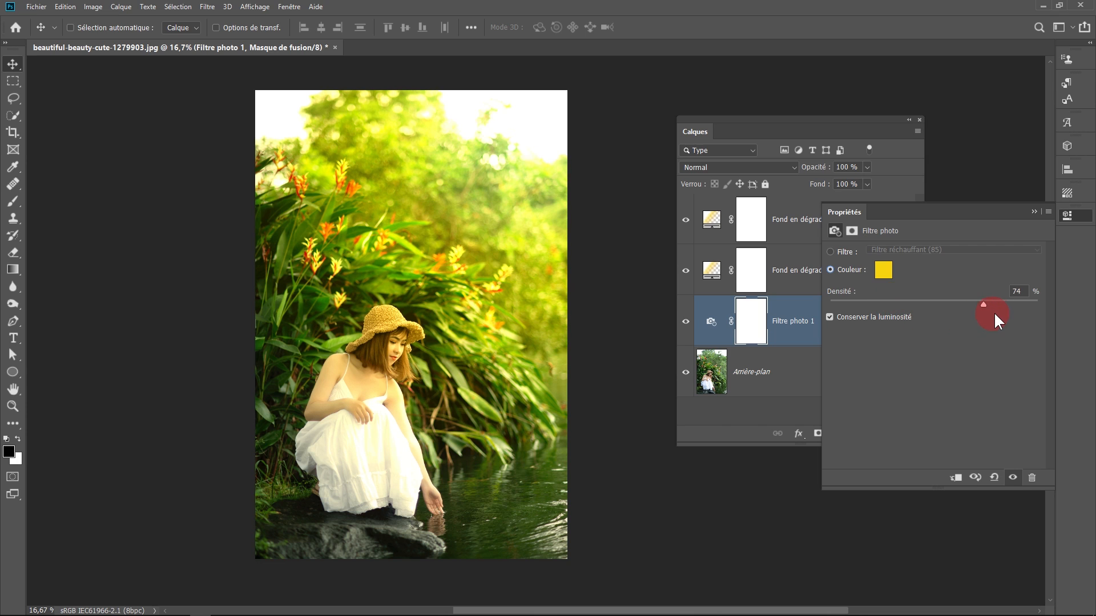
pyautogui.moveTo(987, 314); pyautogui.dragTo(909, 308)
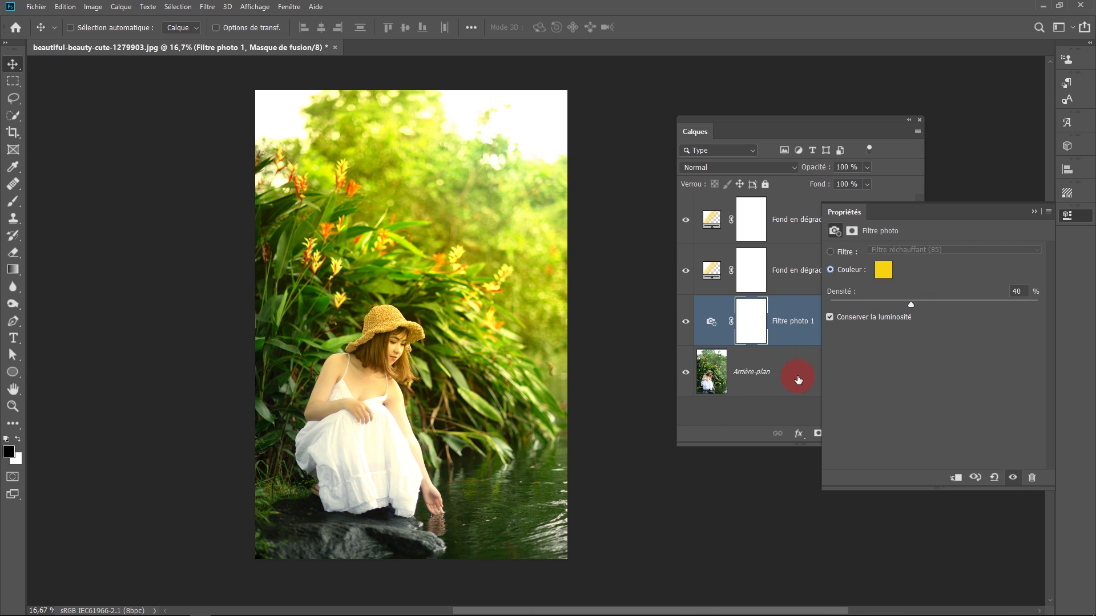
# Compare the photo with and without the photo filter layer.
pyautogui.click(685, 323)
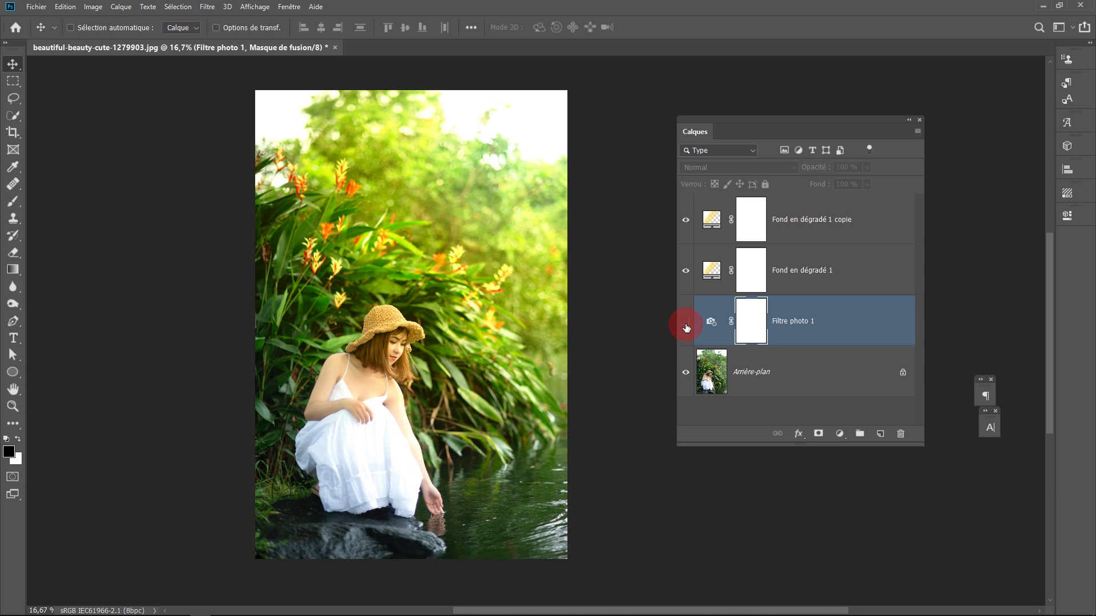
pyautogui.click(685, 324)
pyautogui.click(686, 325)
pyautogui.click(686, 328)
pyautogui.moveTo(502, 342); pyautogui.dragTo(458, 320)
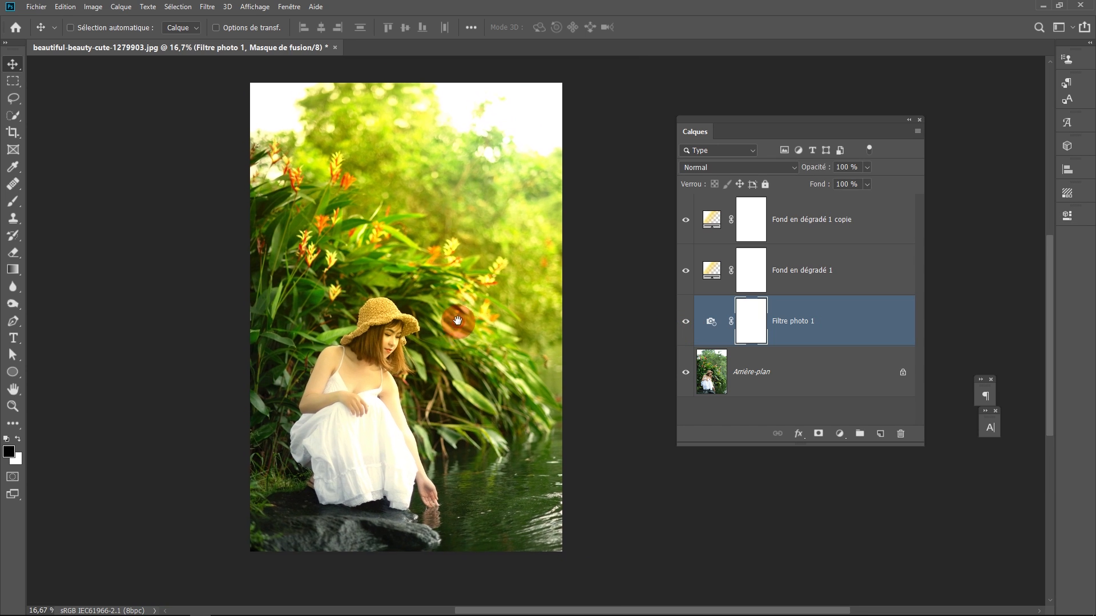
# Compare the original background photo alone against the full result with all layers visible.
pyautogui.keyDown('alt'); pyautogui.click(684, 383); pyautogui.keyUp('alt')
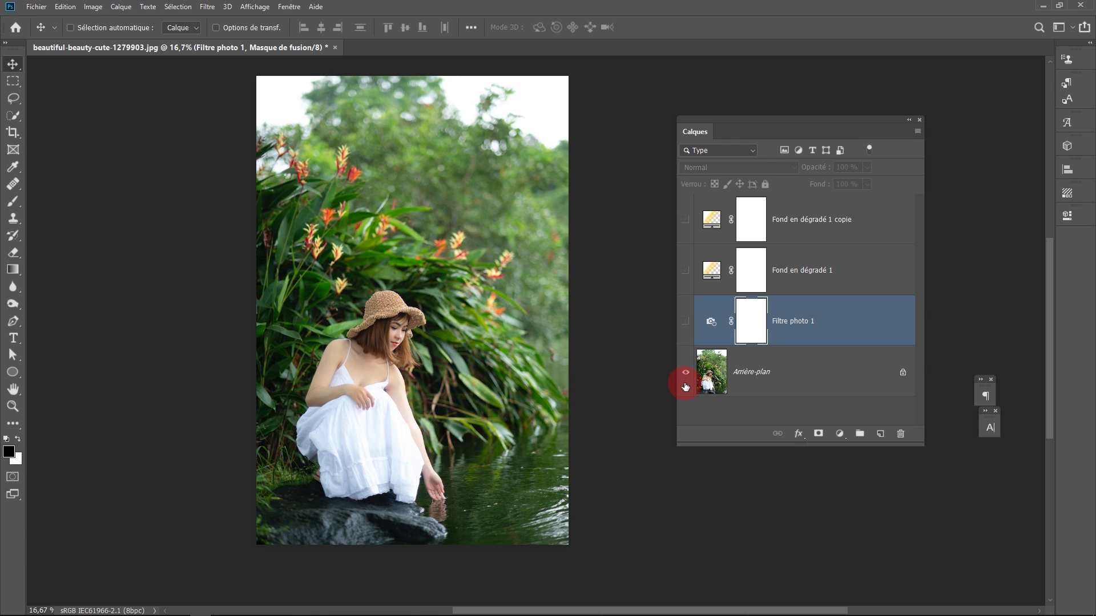
pyautogui.keyDown('alt'); pyautogui.click(685, 387); pyautogui.keyUp('alt')
pyautogui.keyDown('alt'); pyautogui.click(685, 386); pyautogui.keyUp('alt')
pyautogui.keyDown('alt'); pyautogui.click(686, 387); pyautogui.keyUp('alt')
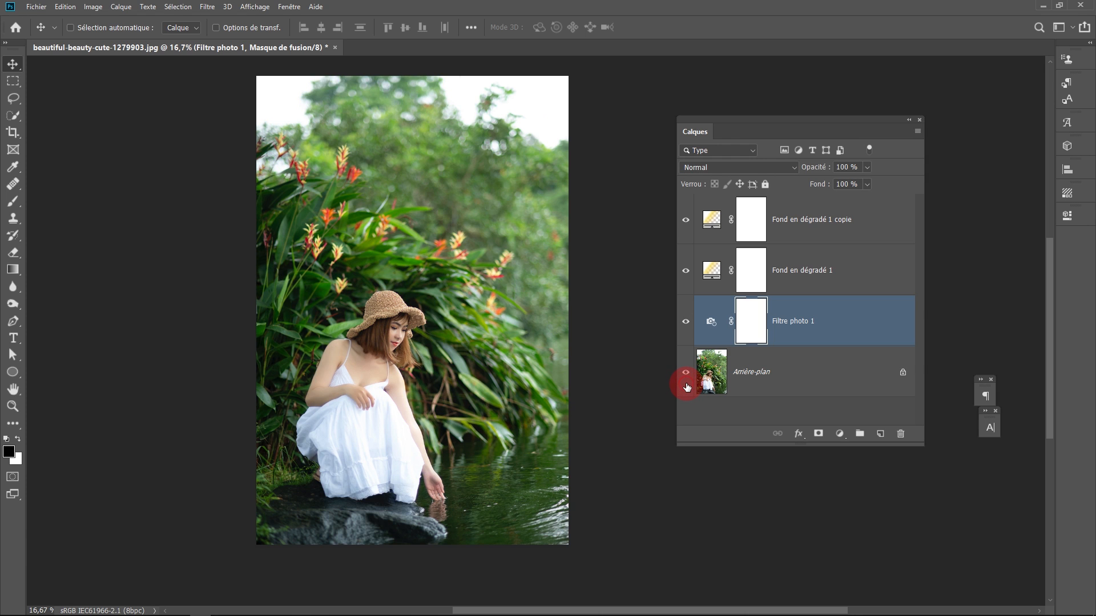
pyautogui.keyDown('alt'); pyautogui.click(686, 387); pyautogui.keyUp('alt')
pyautogui.keyDown('alt'); pyautogui.click(687, 387); pyautogui.keyUp('alt')
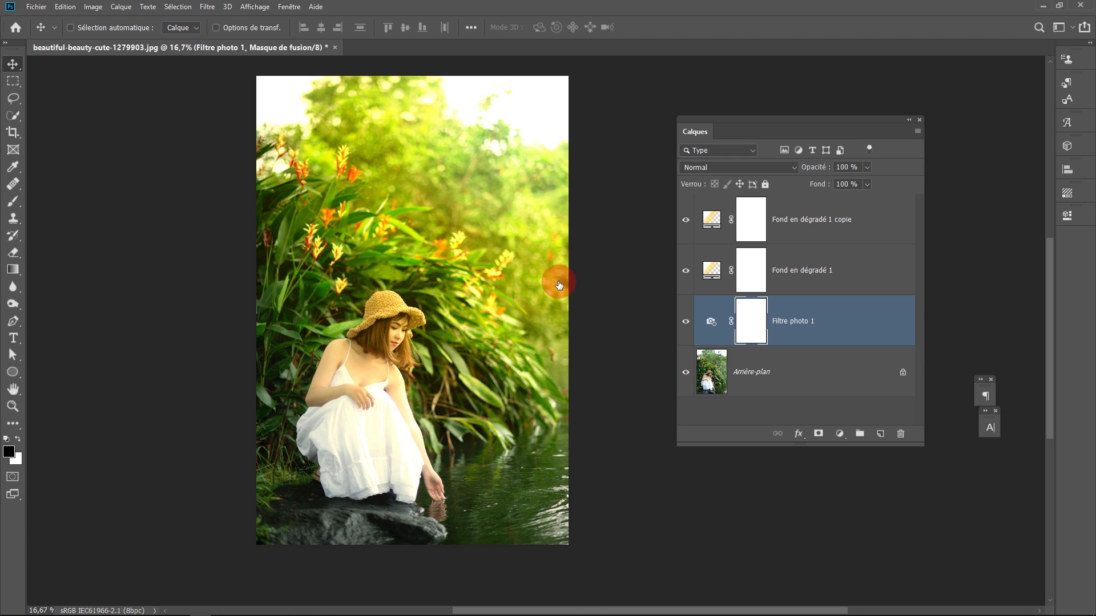
# Check the effect of each gradient fill layer by toggling its visibility, and hide both of them.
pyautogui.click(685, 270)
pyautogui.click(685, 271)
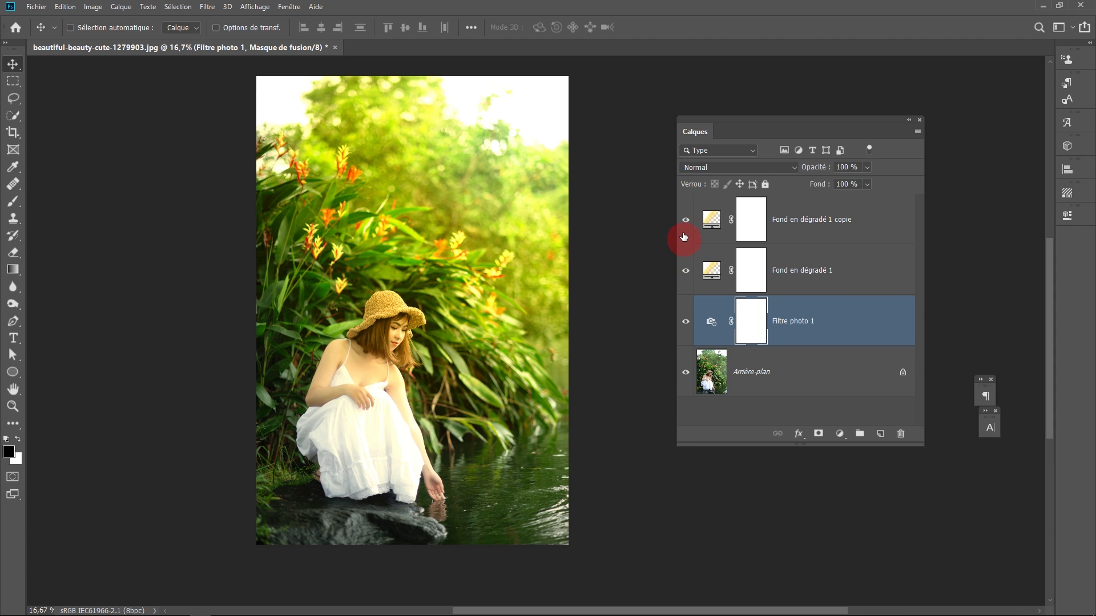
pyautogui.click(685, 219)
pyautogui.click(685, 220)
pyautogui.click(685, 222)
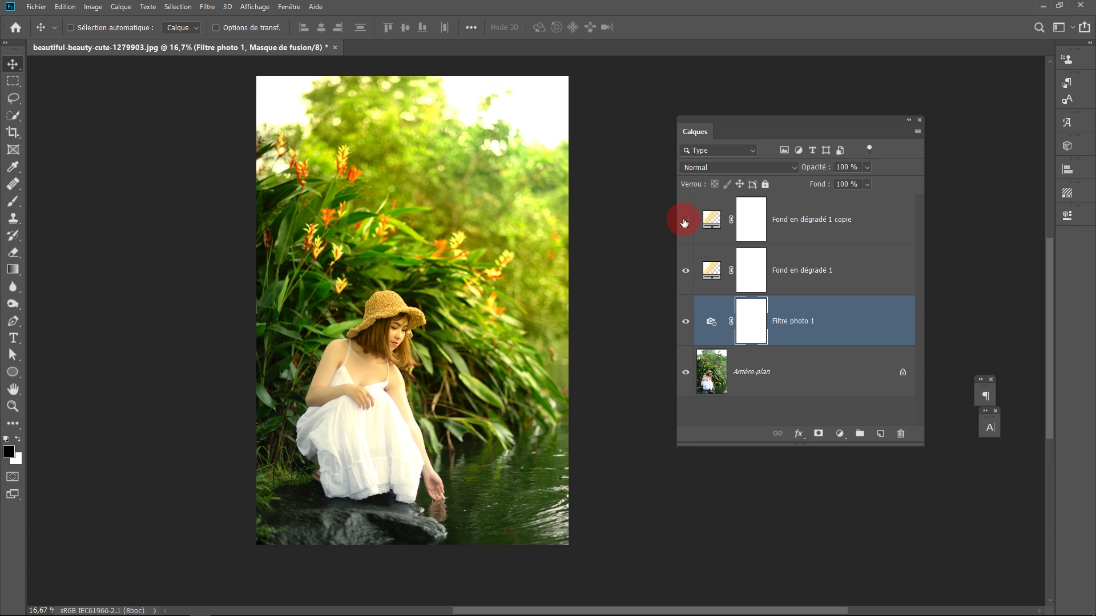
pyautogui.click(685, 272)
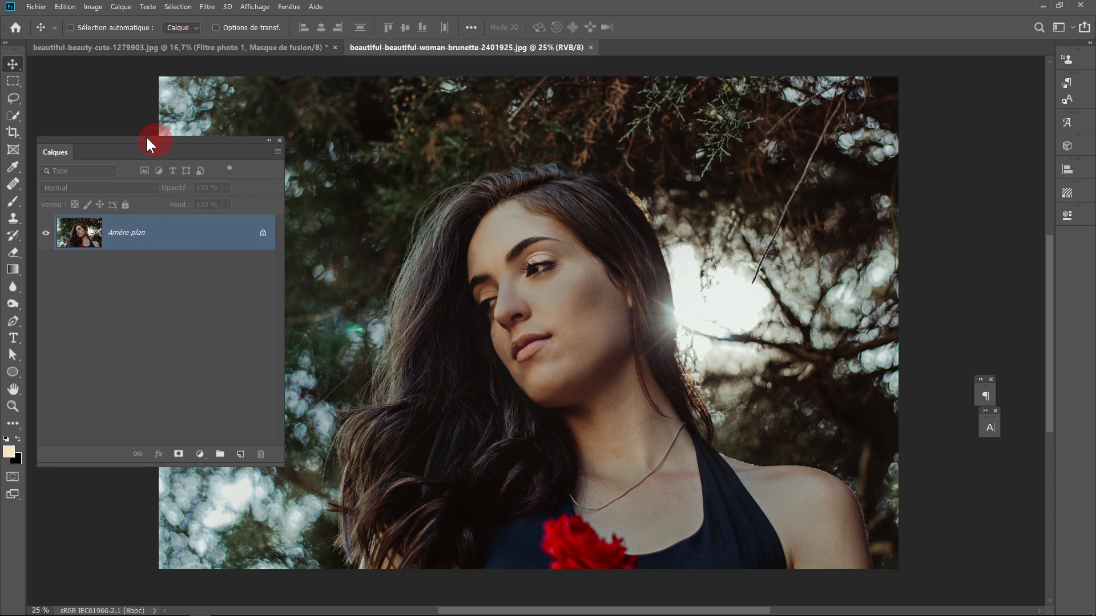
# Examine the natural sun flare beside the woman's hair in the brunette portrait.
pyautogui.moveTo(145, 135); pyautogui.dragTo(136, 135)
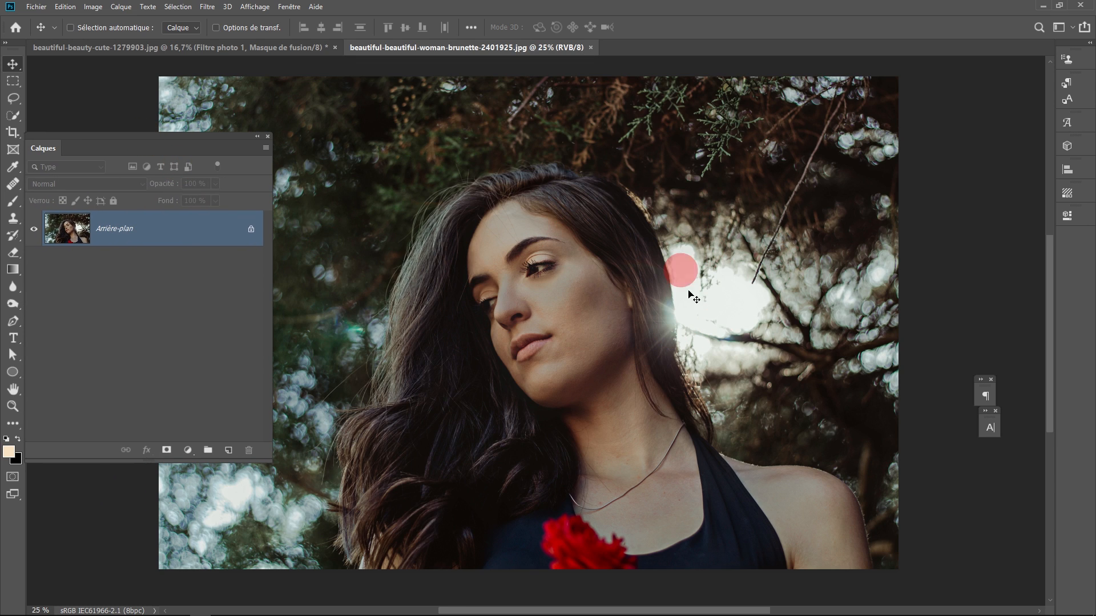
pyautogui.scroll(3, 688, 332)
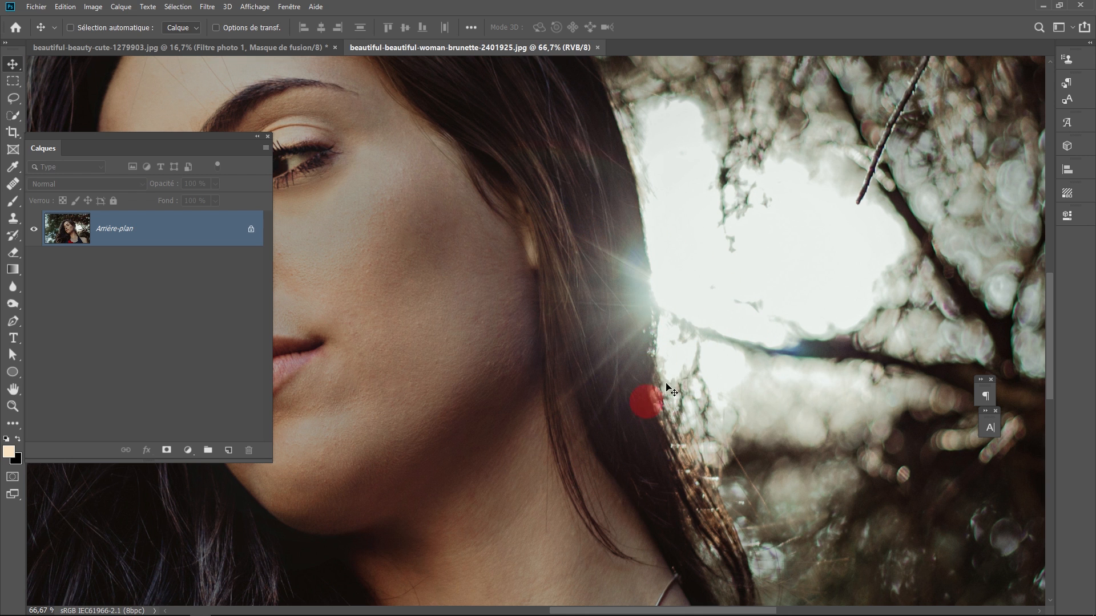
pyautogui.scroll(-3, 688, 341)
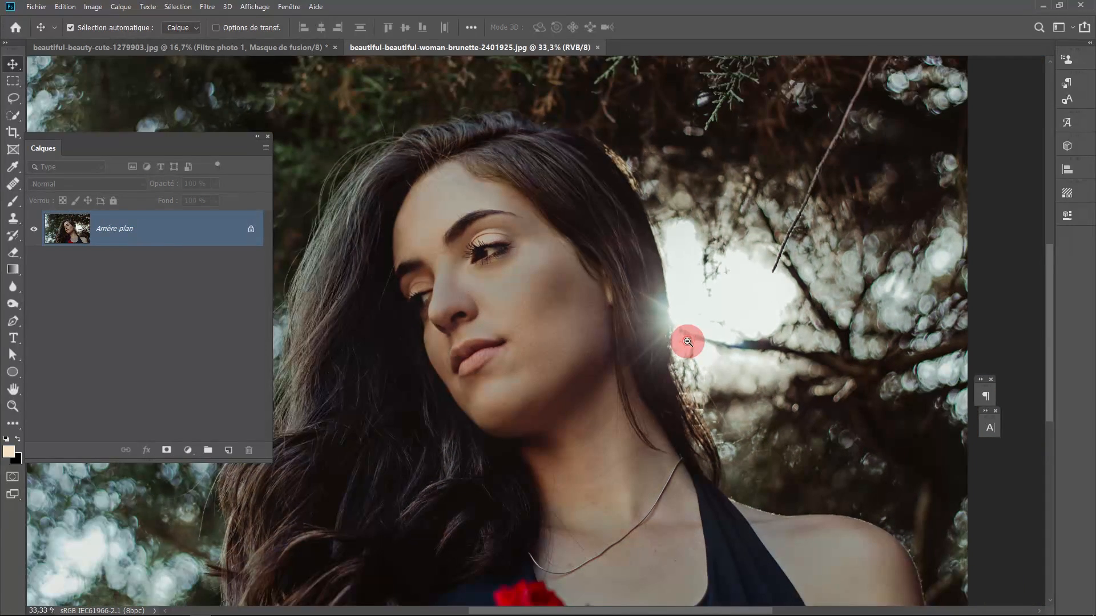
pyautogui.scroll(-1, 688, 341)
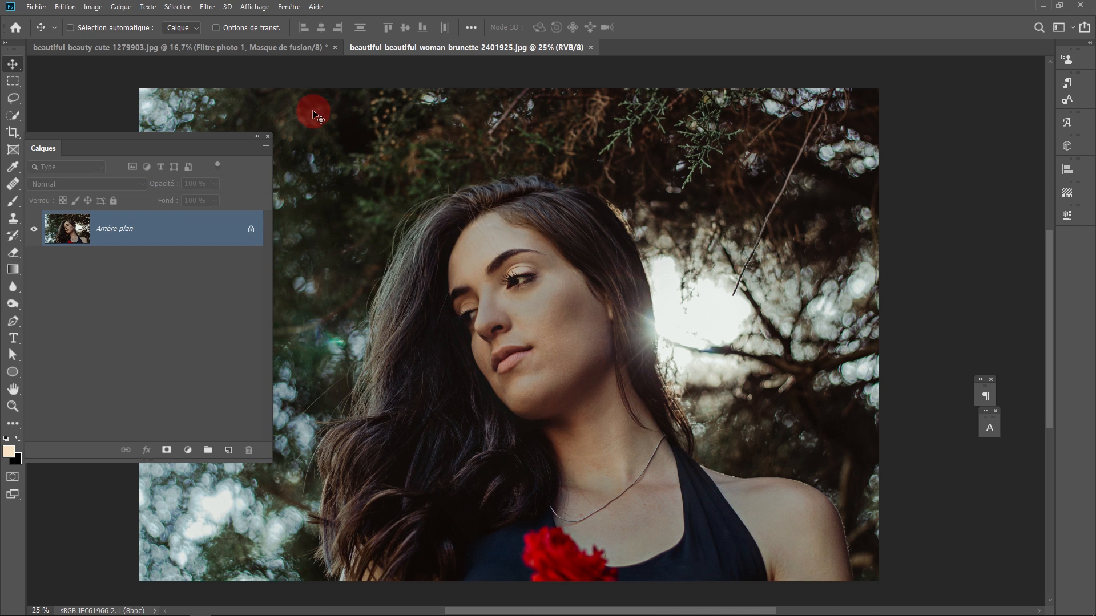
# Return to the garden photo for comparison and close the brunette portrait.
pyautogui.click(273, 45)
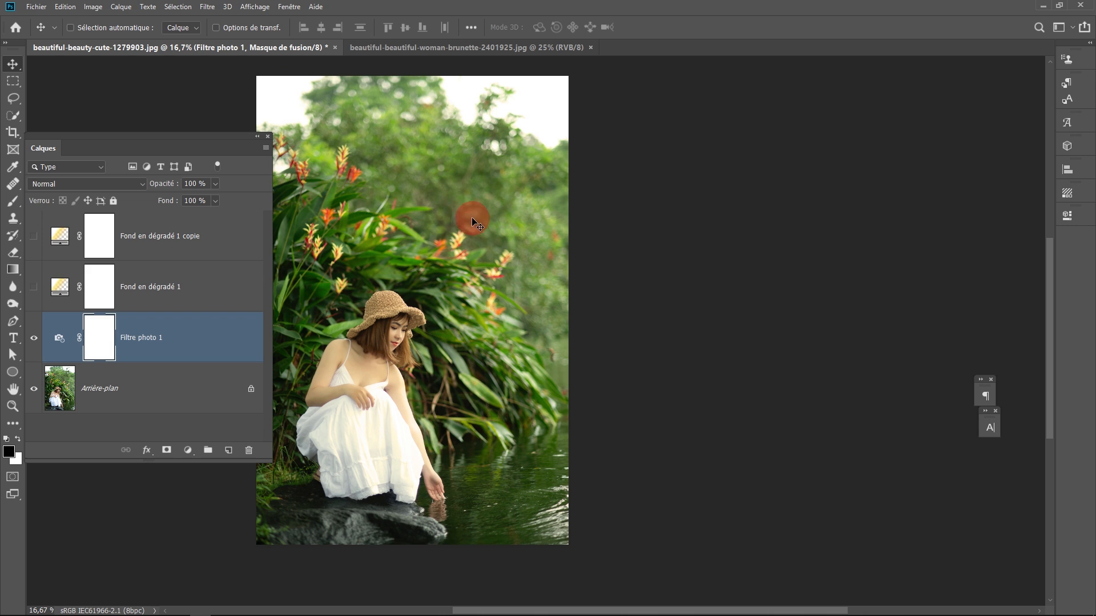
pyautogui.click(592, 50)
pyautogui.click(591, 48)
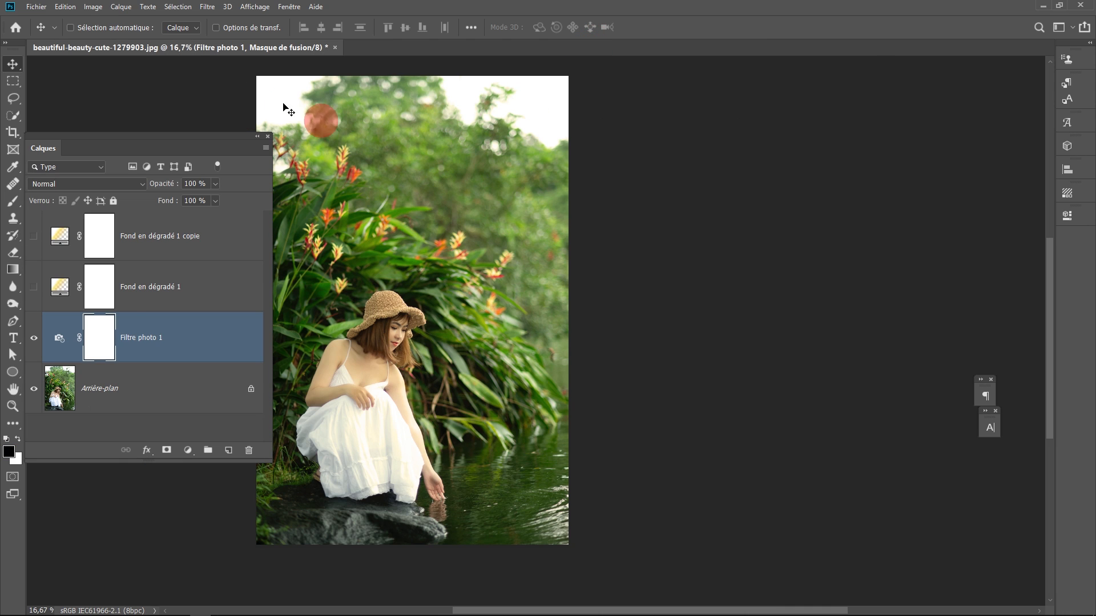
# Create a new 5000 x 5000 pixel document at 300 pixels/inch in 8-bit RGB with a white background.
pyautogui.click(42, 14)
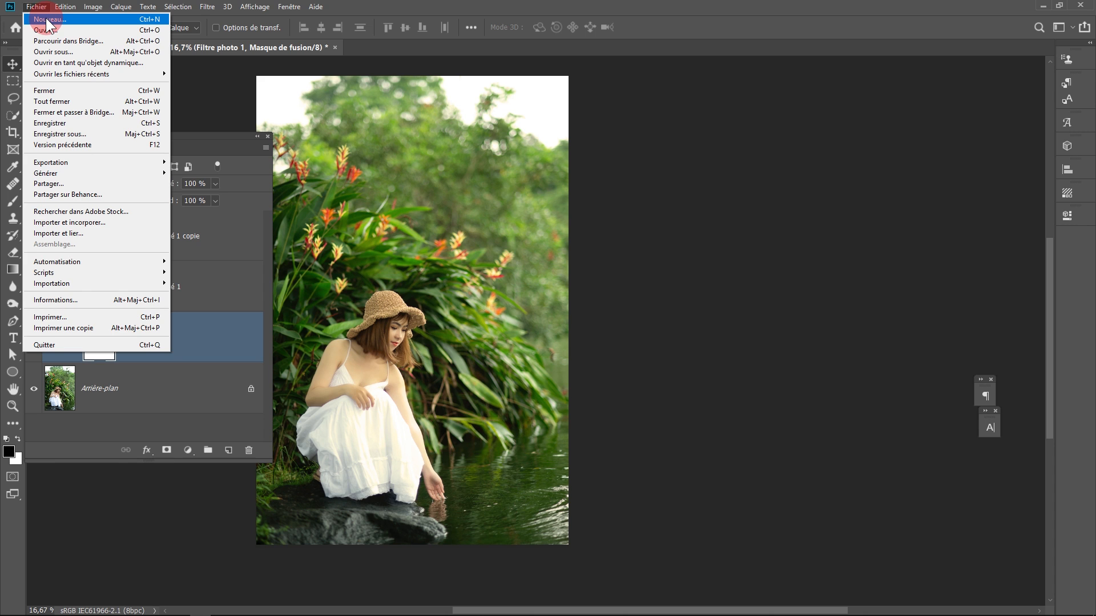
pyautogui.click(46, 19)
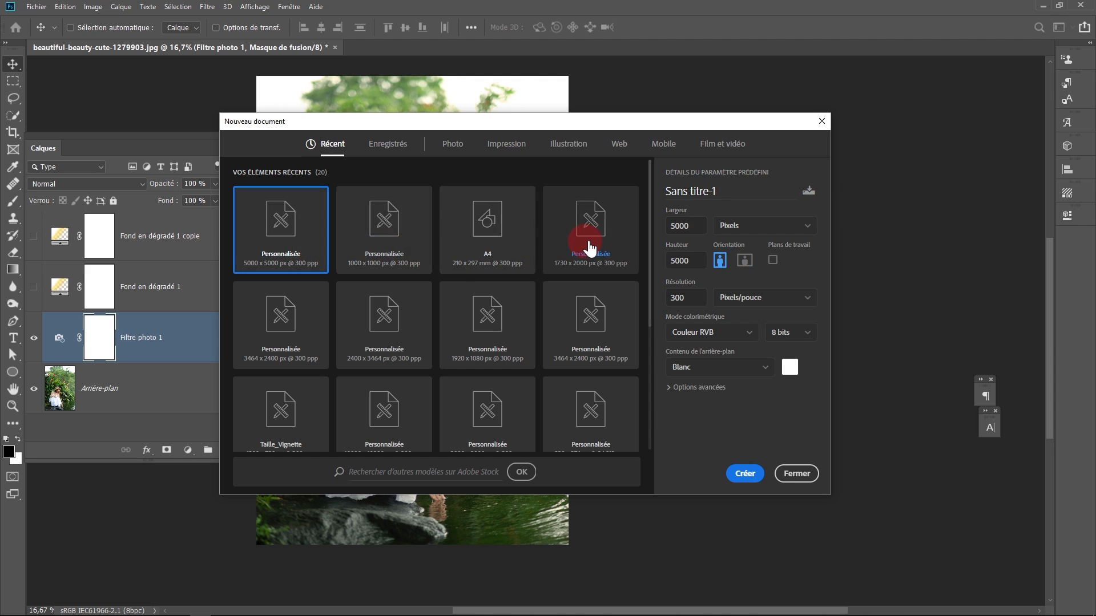
pyautogui.click(693, 228)
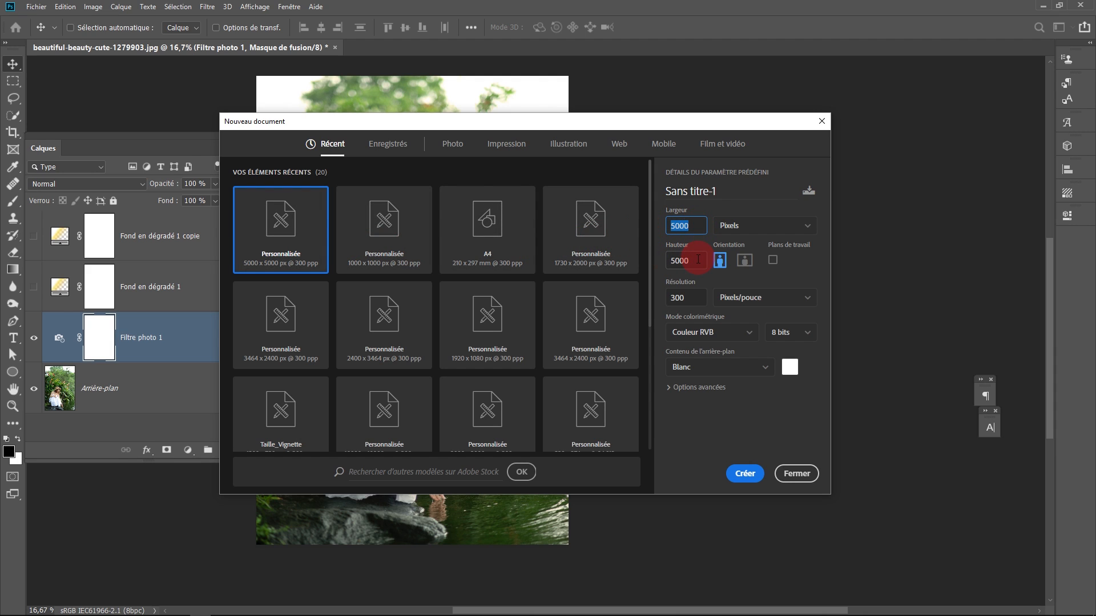
pyautogui.moveTo(695, 260); pyautogui.dragTo(617, 263)
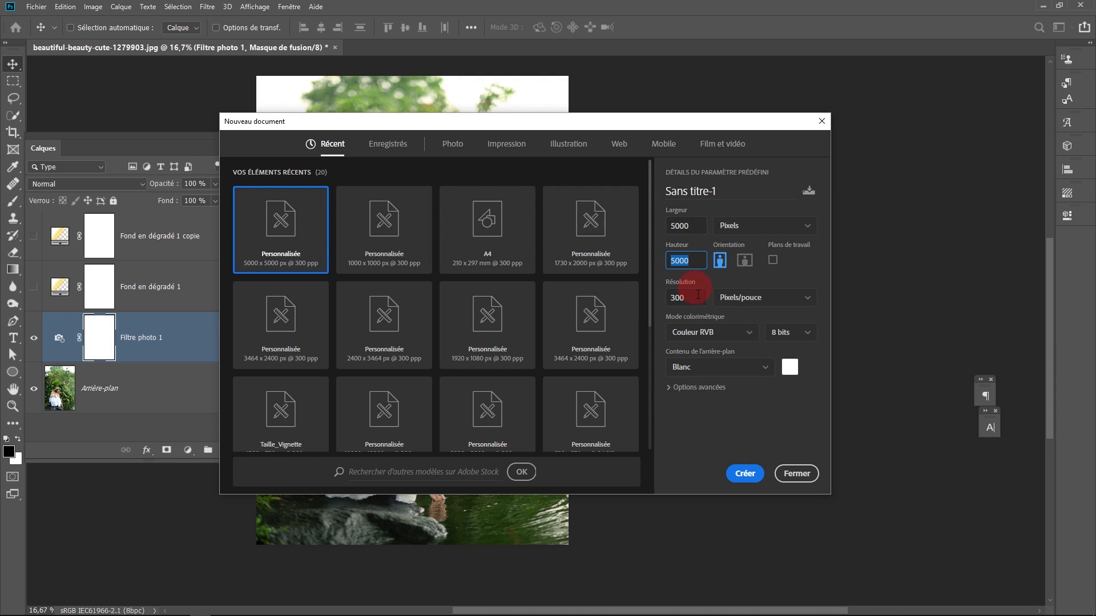
pyautogui.moveTo(698, 294); pyautogui.dragTo(619, 370)
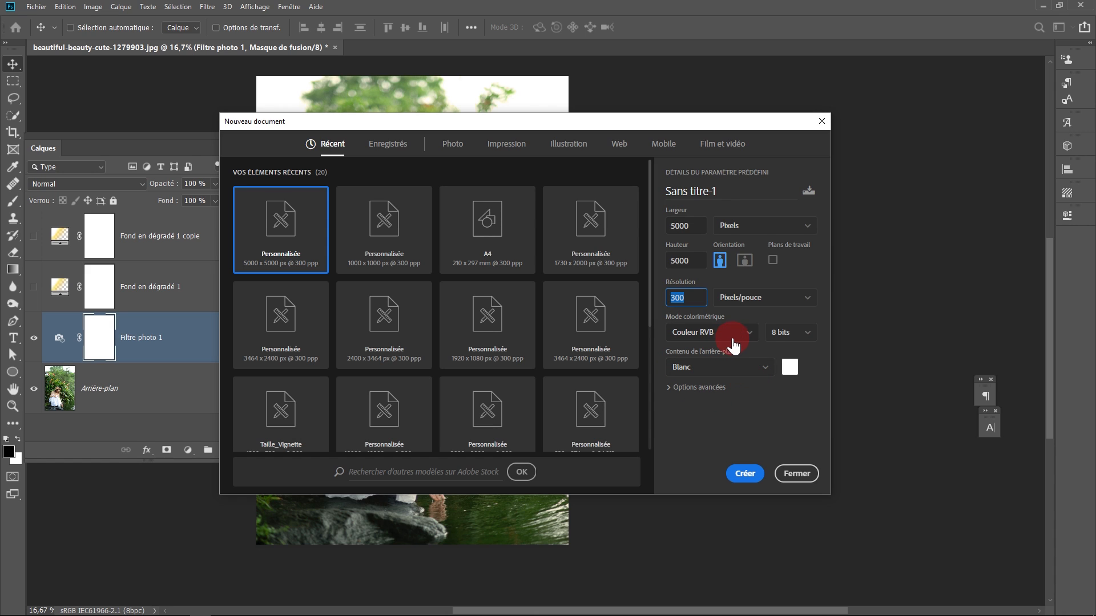
pyautogui.click(695, 387)
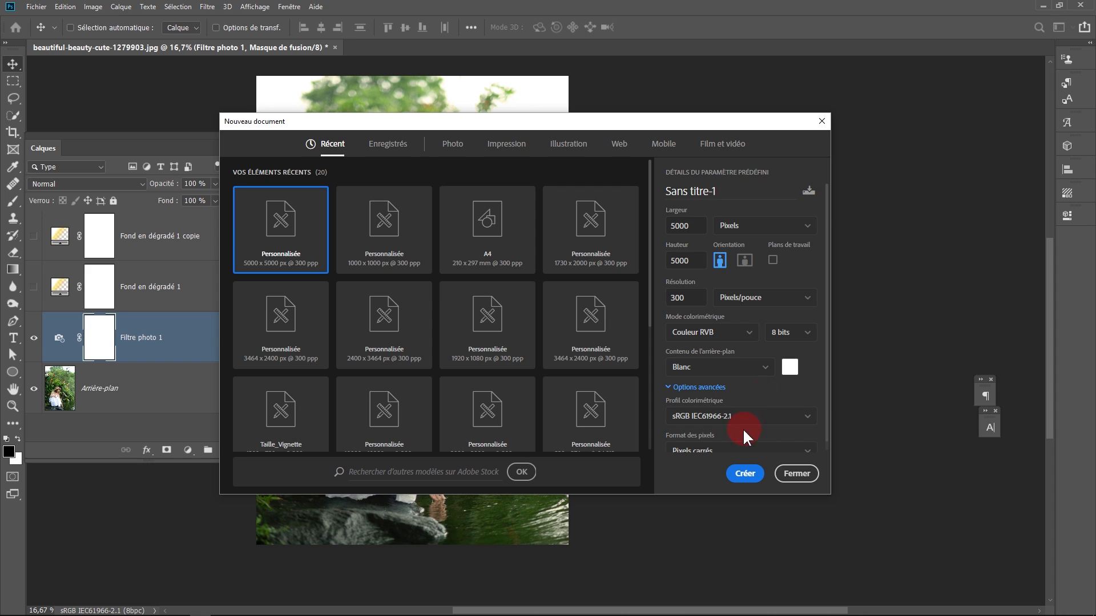
pyautogui.click(744, 474)
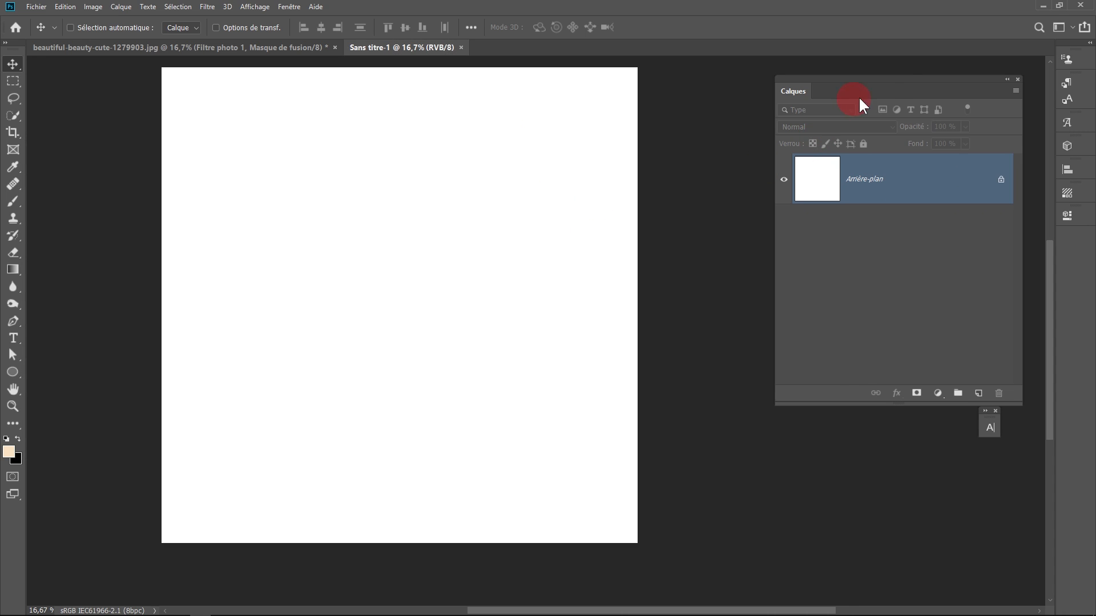
# Add a gradient fill layer above the white background and set its gradient style to Angle.
pyautogui.moveTo(859, 98); pyautogui.dragTo(801, 137)
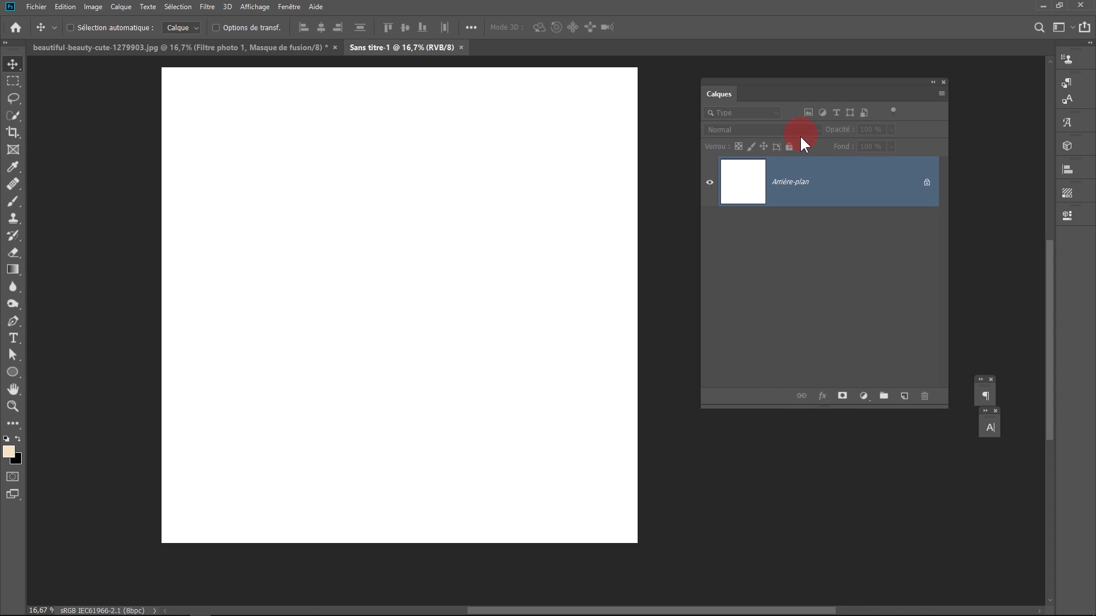
pyautogui.click(863, 396)
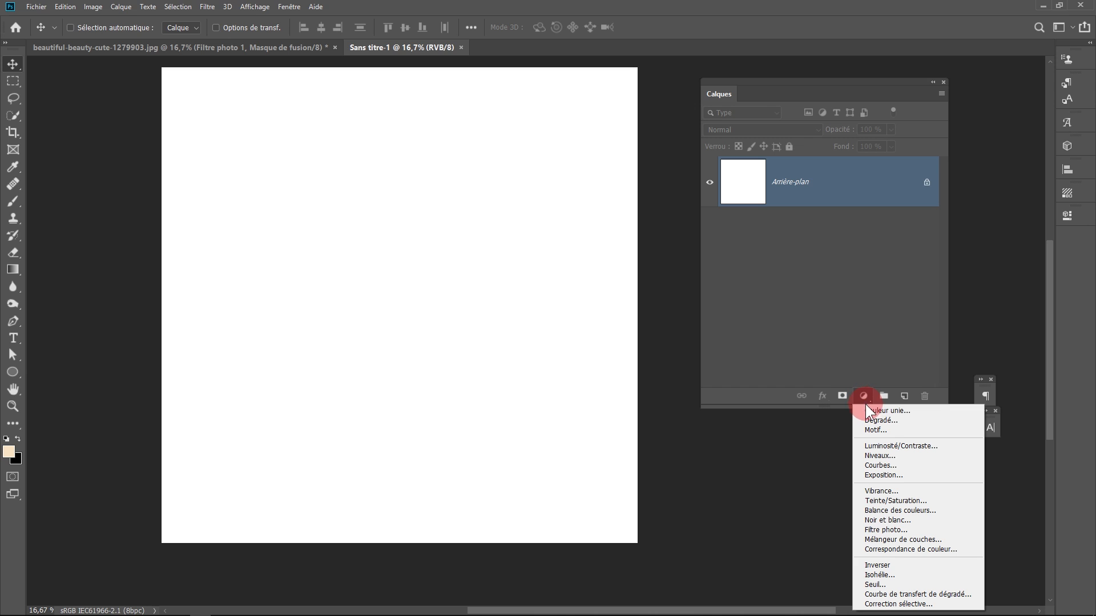
pyautogui.click(867, 419)
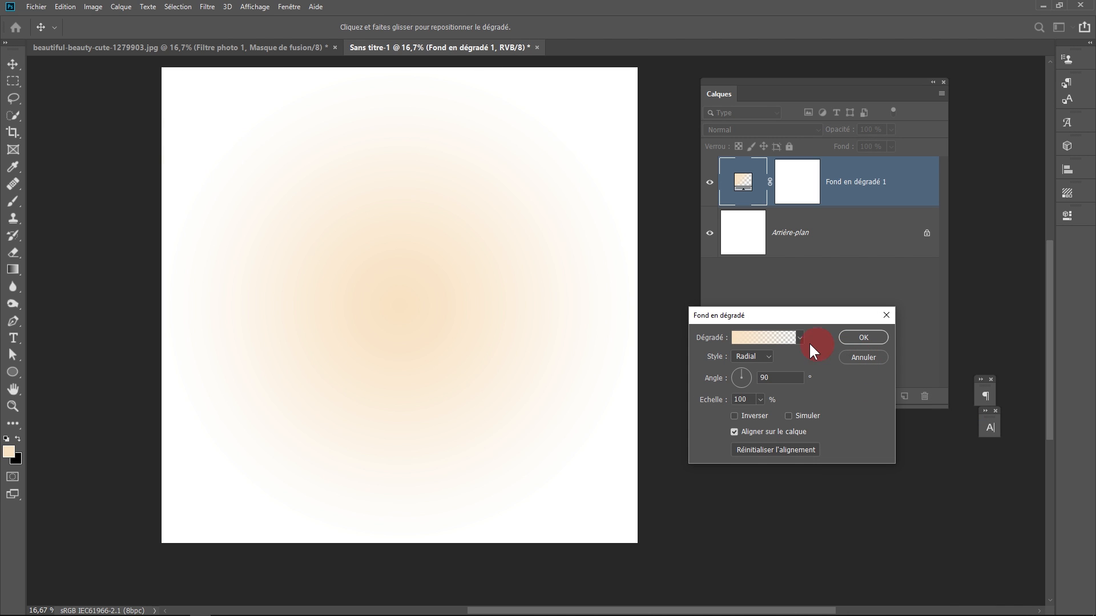
pyautogui.click(768, 358)
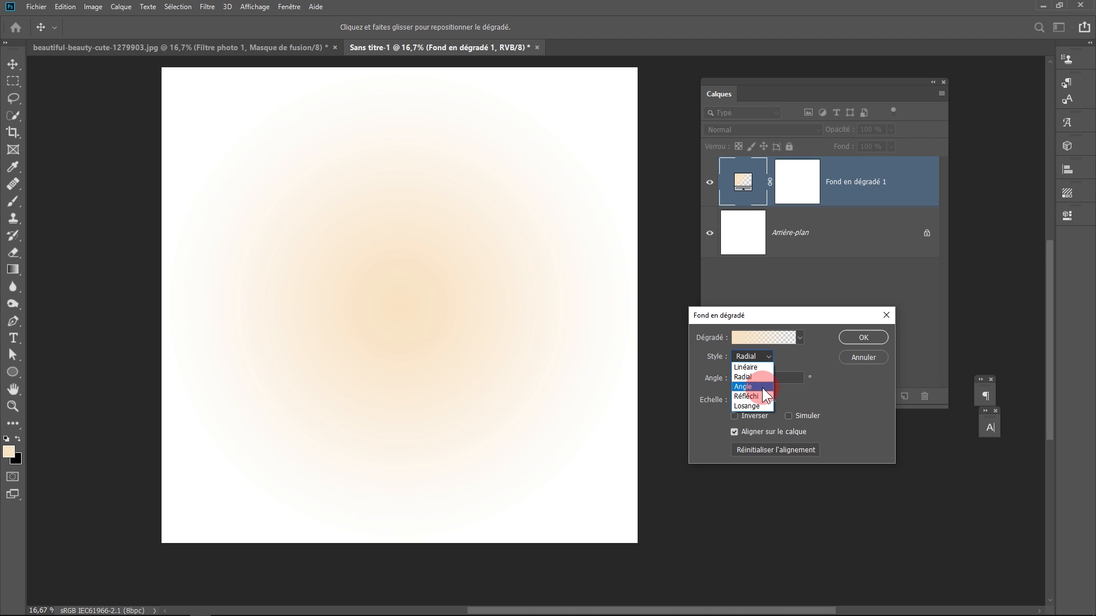
pyautogui.click(760, 387)
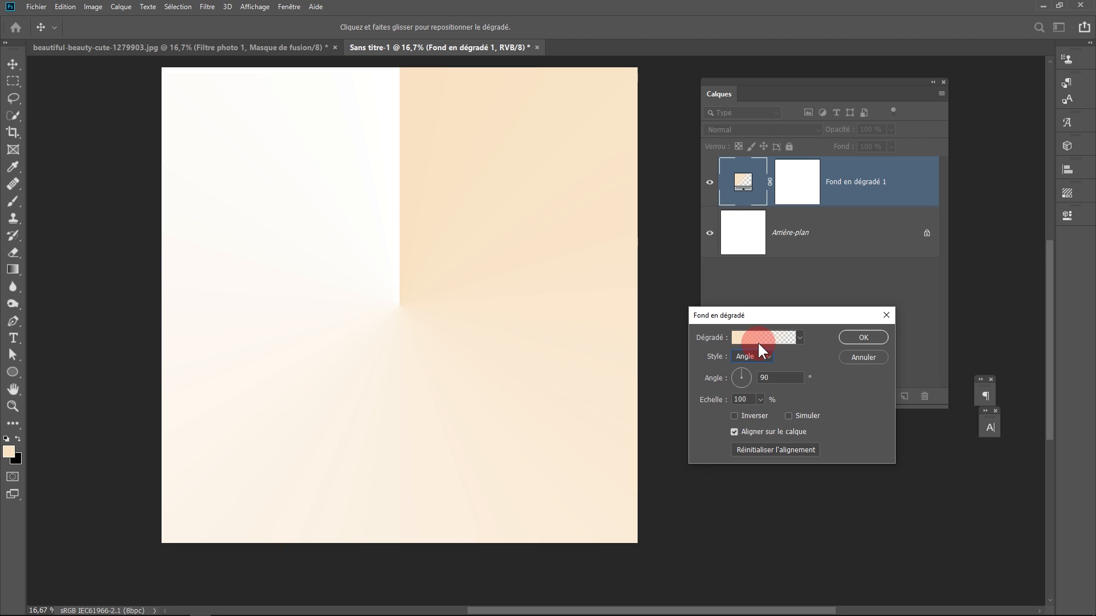
# Change the fill layer's gradient type to Noise (Bruit) and set its roughness to 80%.
pyautogui.click(765, 335)
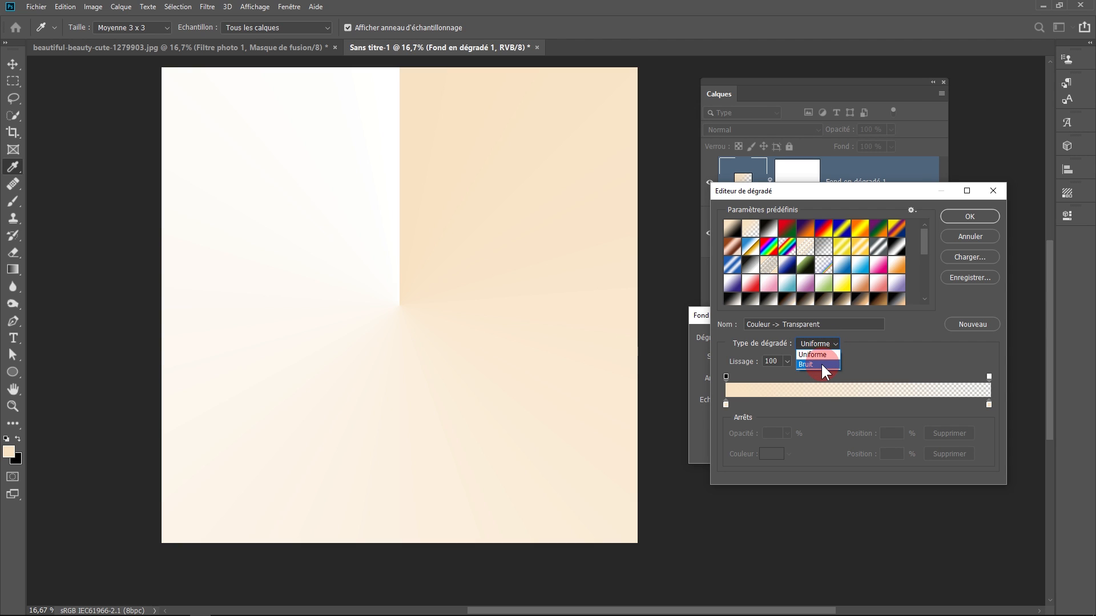
pyautogui.click(822, 365)
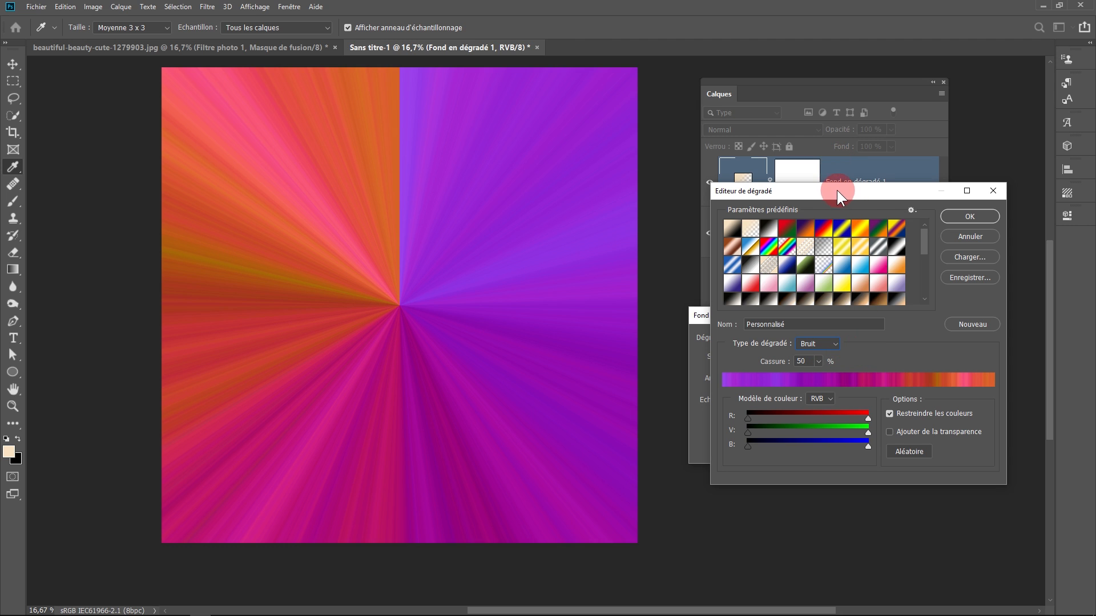
pyautogui.moveTo(837, 190); pyautogui.dragTo(794, 182)
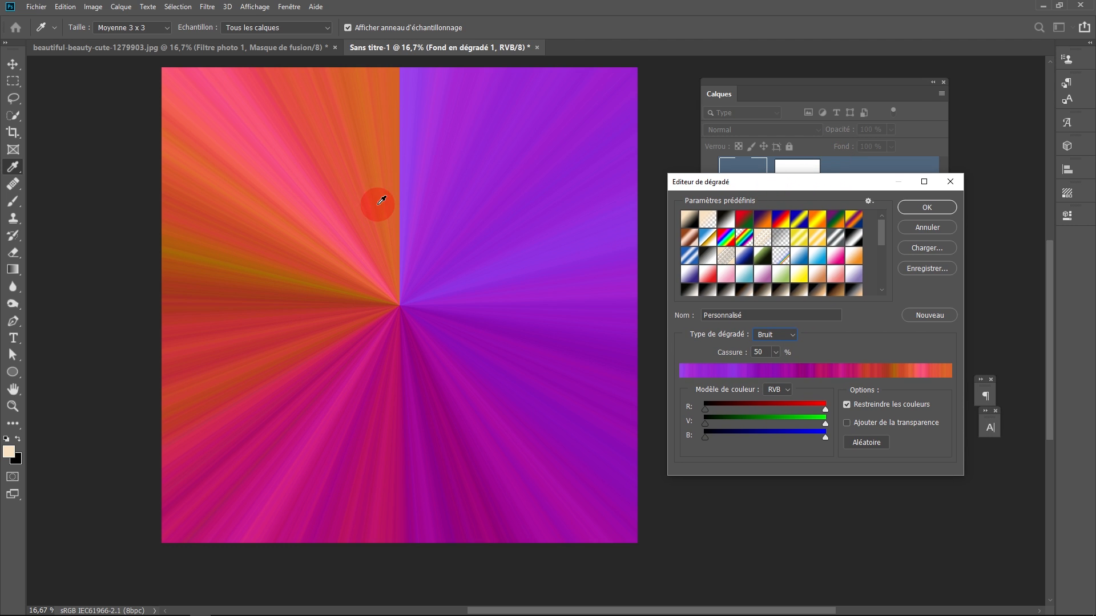
pyautogui.moveTo(381, 200); pyautogui.dragTo(671, 448)
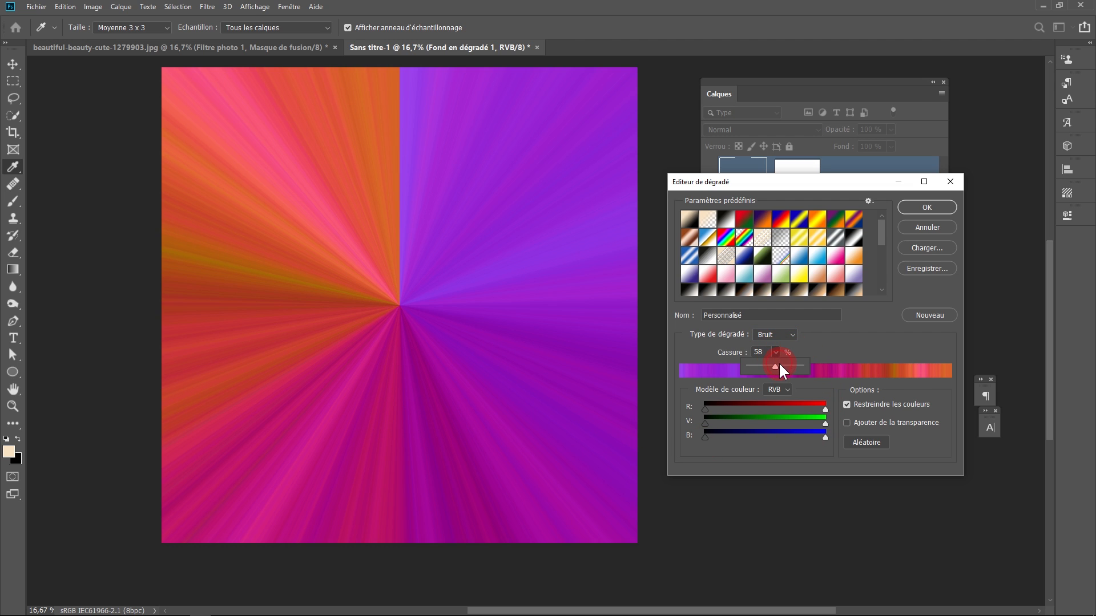
pyautogui.moveTo(779, 365); pyautogui.dragTo(790, 369)
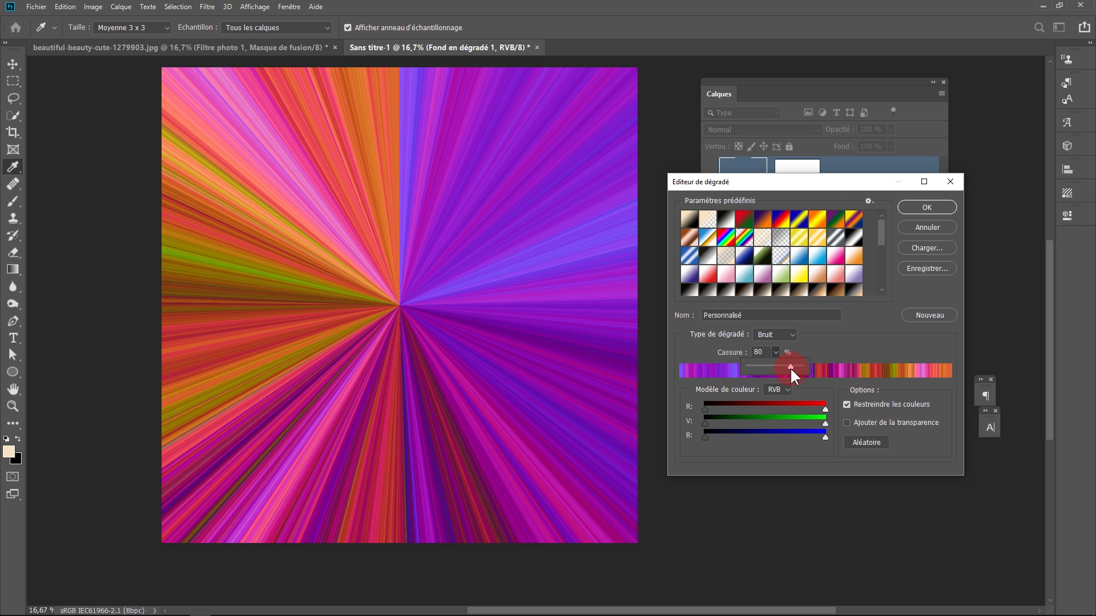
pyautogui.click(822, 334)
# Reduce the noise gradient's red, green and blue ranges to zero and enable added transparency.
pyautogui.moveTo(829, 412); pyautogui.dragTo(680, 412)
pyautogui.moveTo(831, 428); pyautogui.dragTo(693, 423)
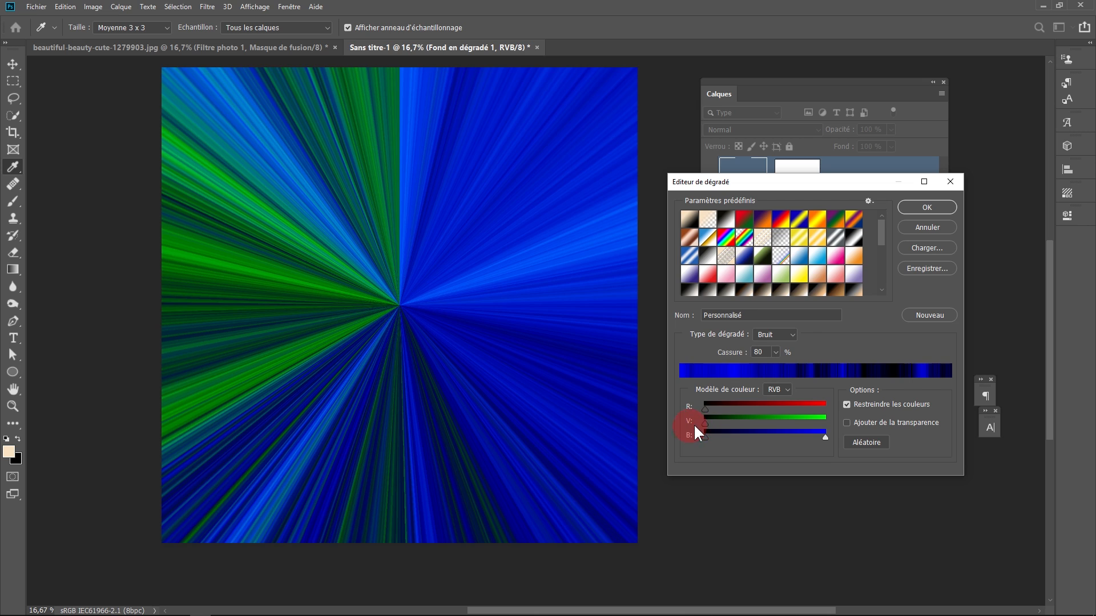
pyautogui.moveTo(825, 436); pyautogui.dragTo(689, 438)
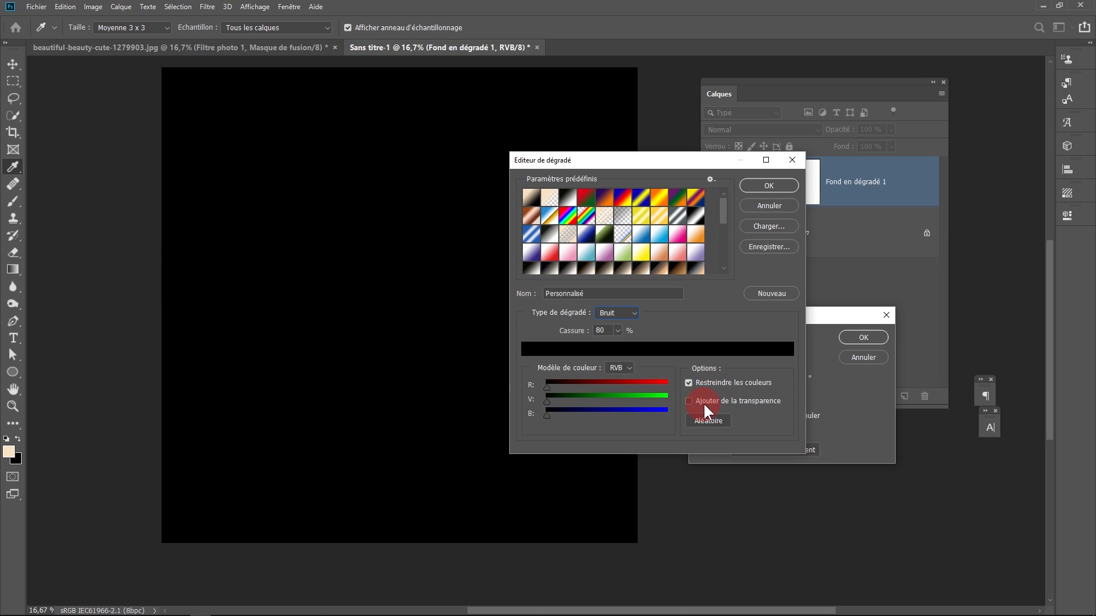
pyautogui.click(702, 407)
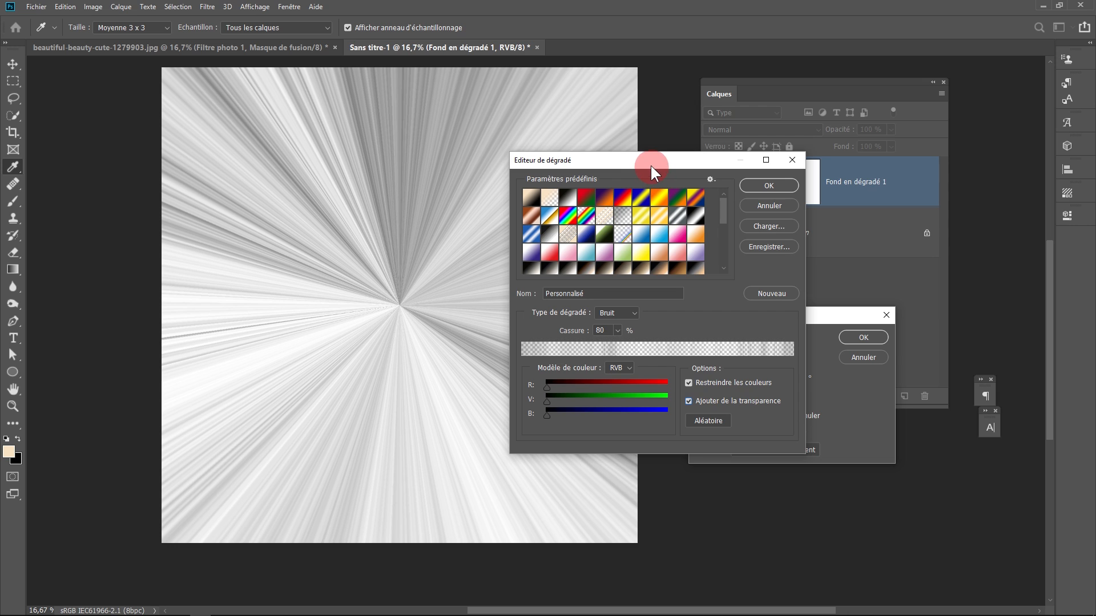
pyautogui.moveTo(655, 156); pyautogui.dragTo(829, 158)
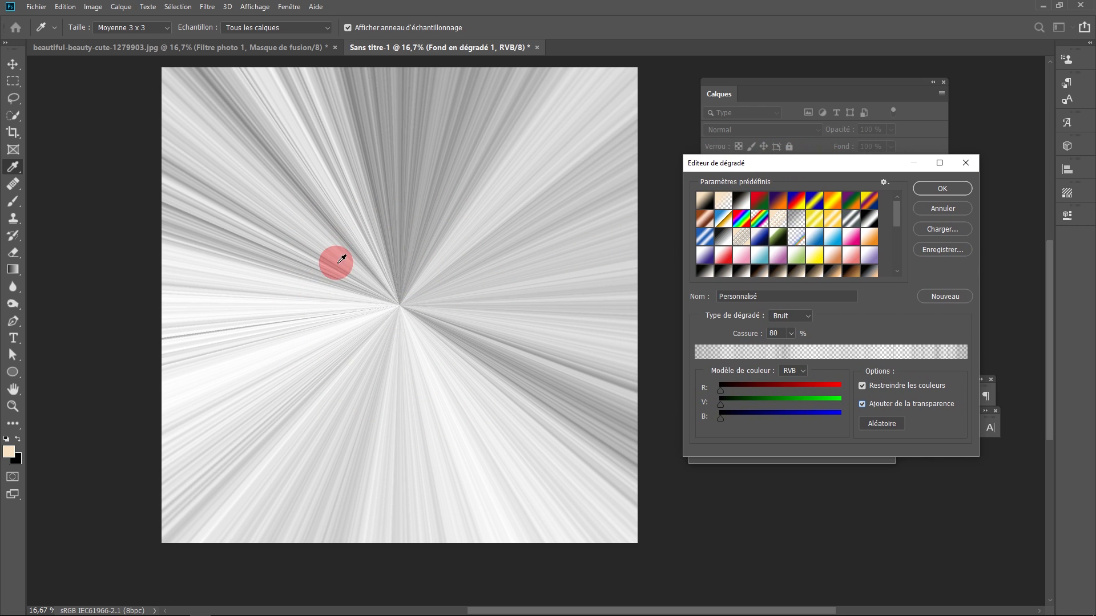
# Randomize the noise gradient repeatedly until the black-and-white rays are evenly spread, and apply it to the fill layer.
pyautogui.click(886, 425)
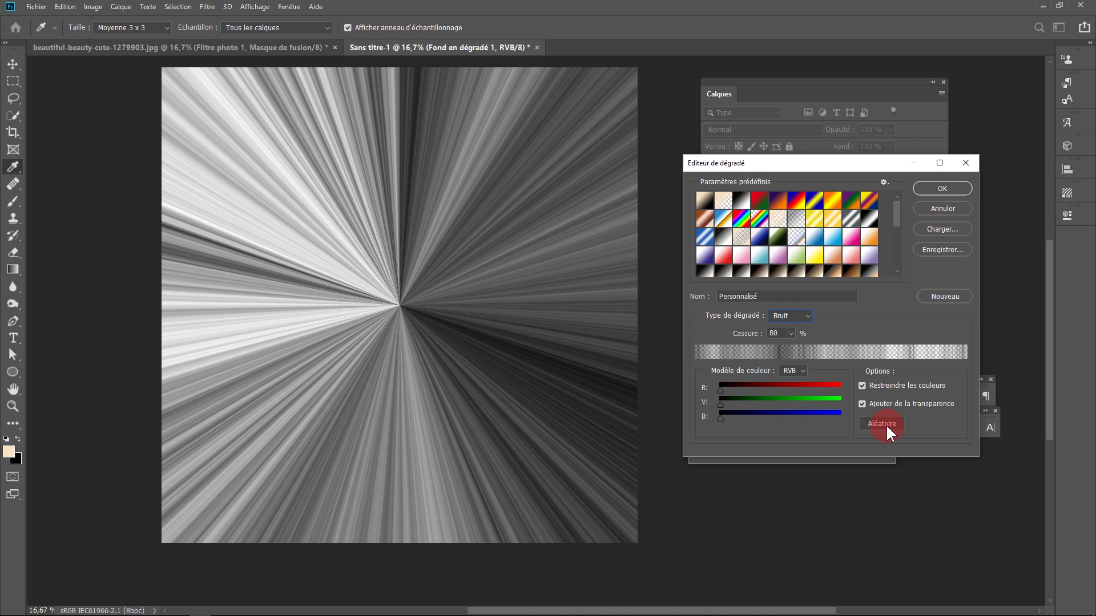
pyautogui.click(886, 425)
pyautogui.click(886, 424)
pyautogui.click(885, 424)
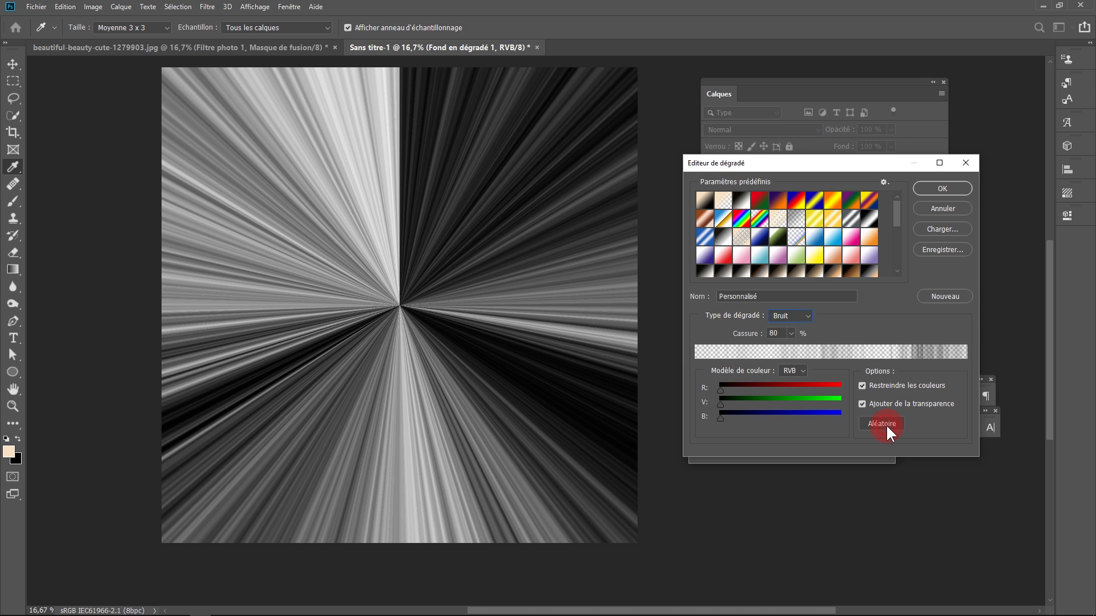
pyautogui.click(886, 424)
pyautogui.click(886, 424)
pyautogui.click(885, 423)
pyautogui.click(886, 423)
pyautogui.click(886, 423)
pyautogui.click(885, 423)
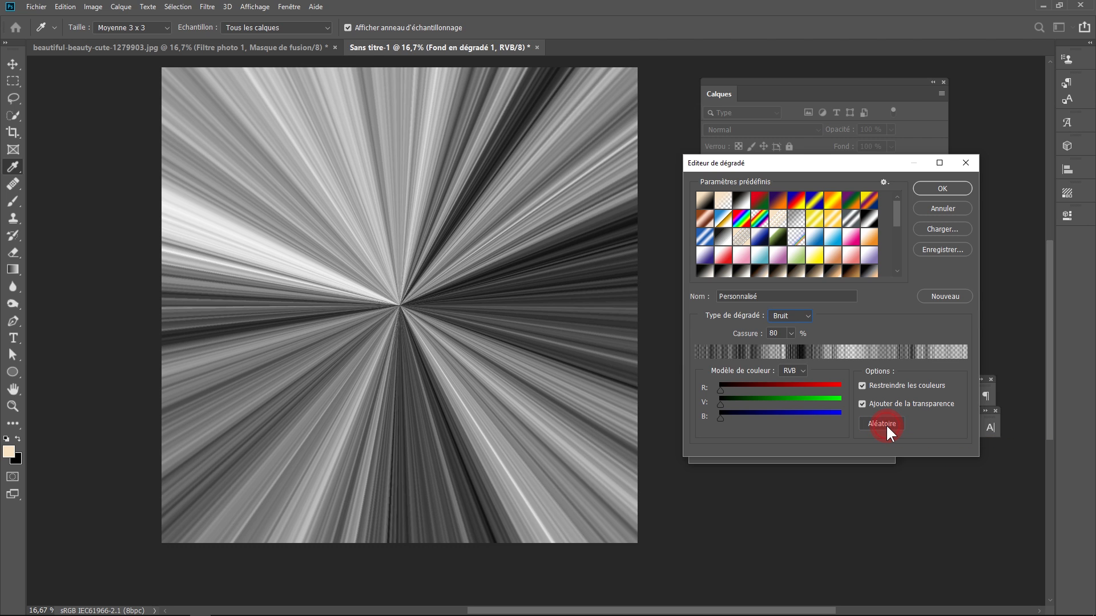
pyautogui.click(885, 423)
pyautogui.click(887, 425)
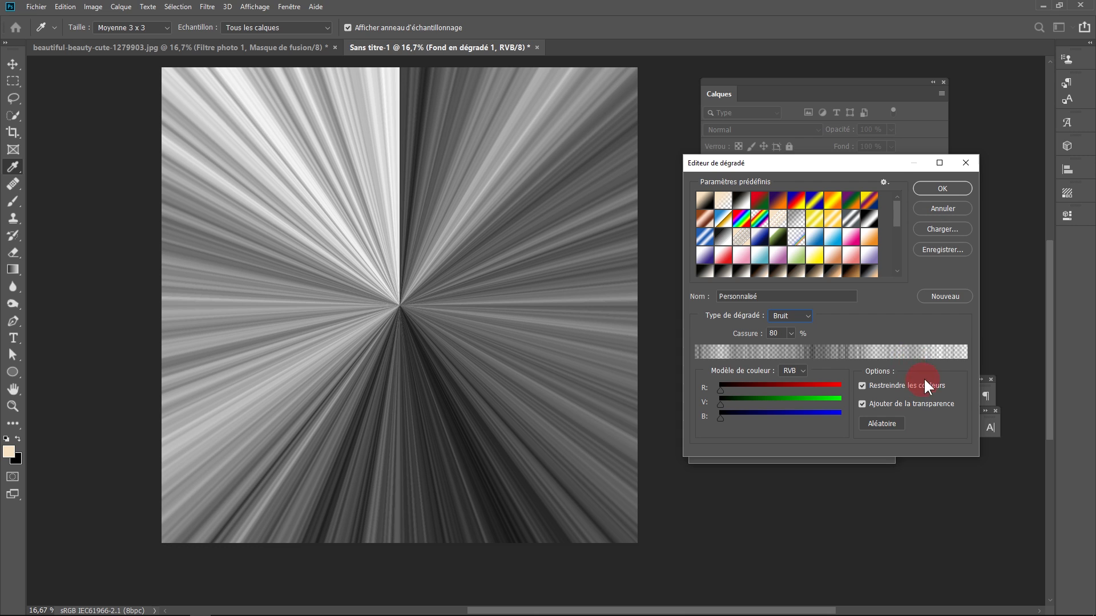
pyautogui.click(937, 190)
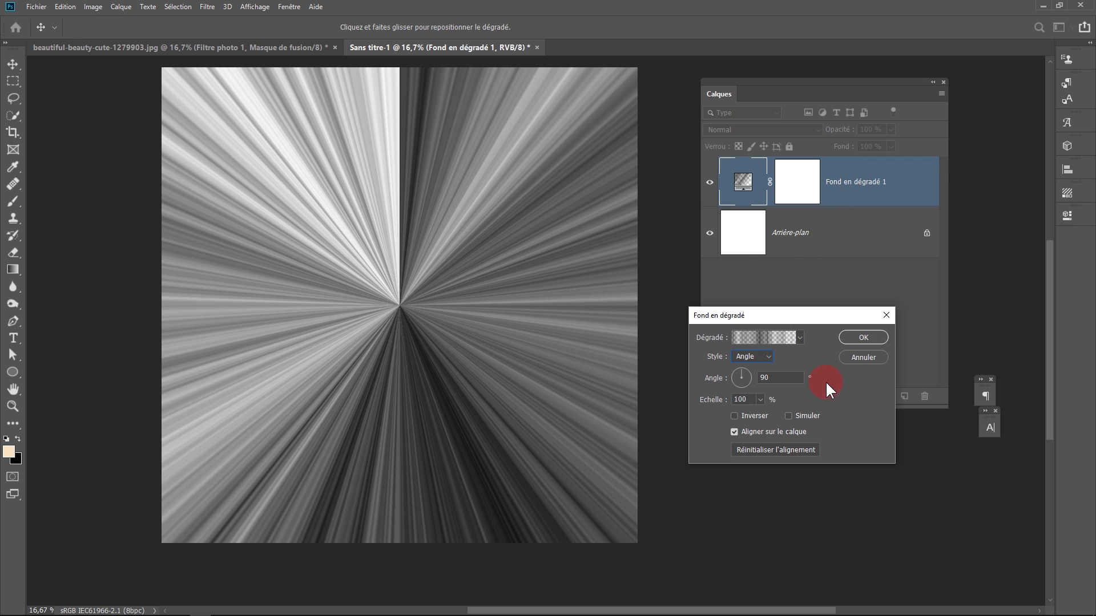
pyautogui.click(863, 338)
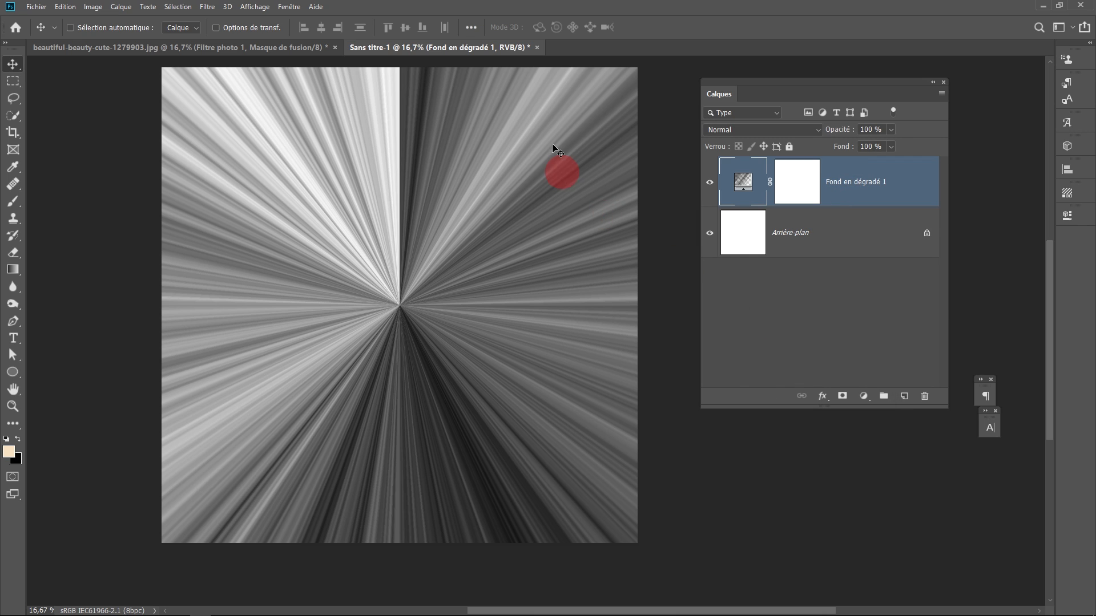
# Target the gradient fill layer's mask and set up the Gradient tool with the radial style.
pyautogui.click(795, 189)
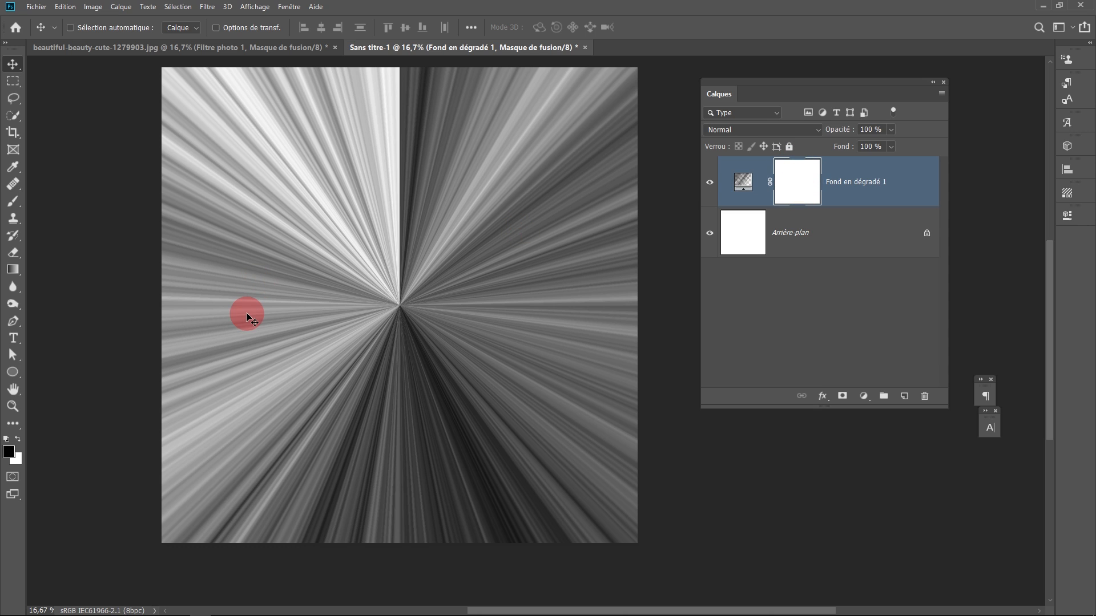
pyautogui.click(12, 269)
pyautogui.click(135, 27)
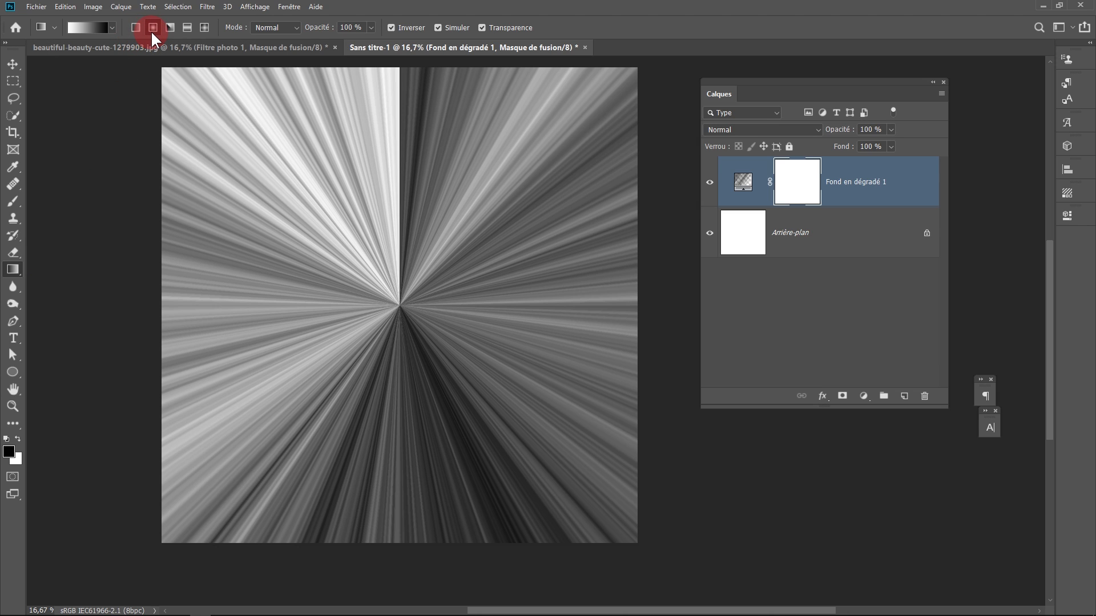
# Edit the Gradient tool's gradient and set its starting colour stop to white (ffffff).
pyautogui.click(83, 25)
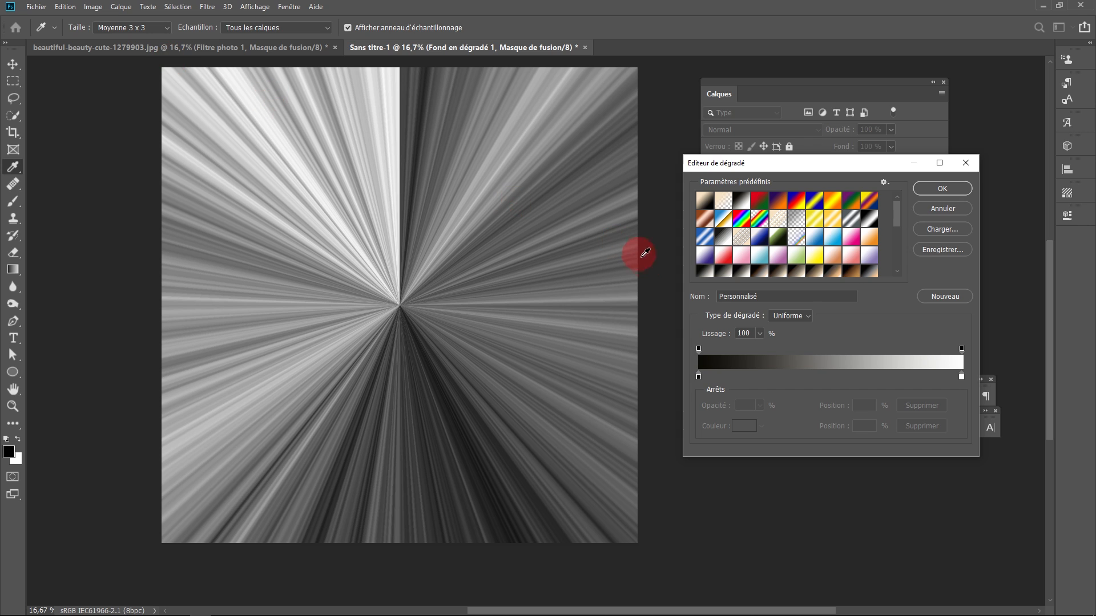
pyautogui.click(698, 376)
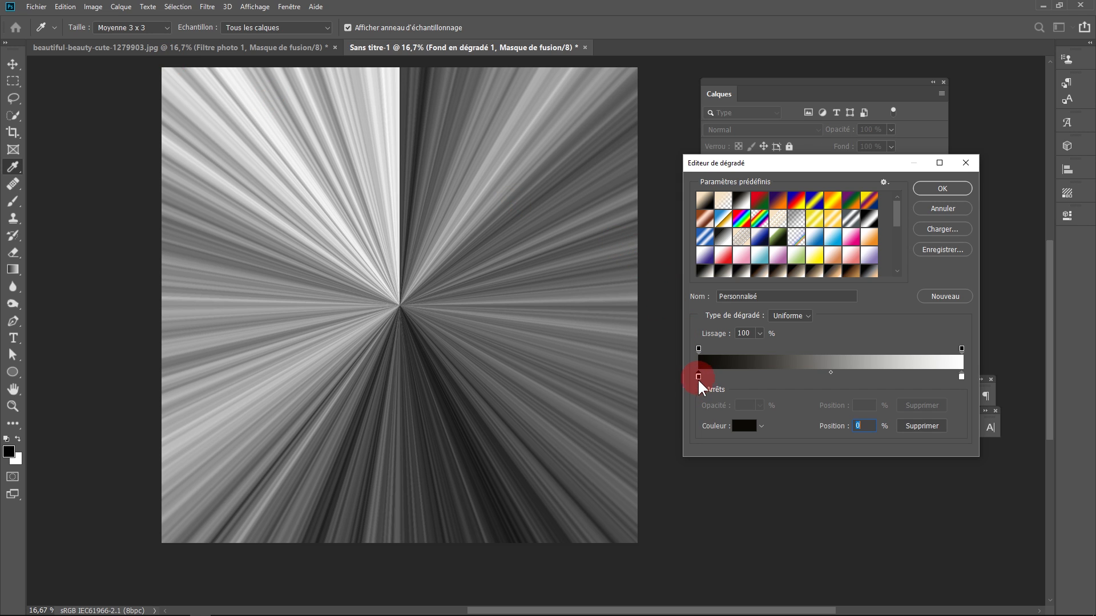
pyautogui.click(743, 425)
pyautogui.click(719, 386)
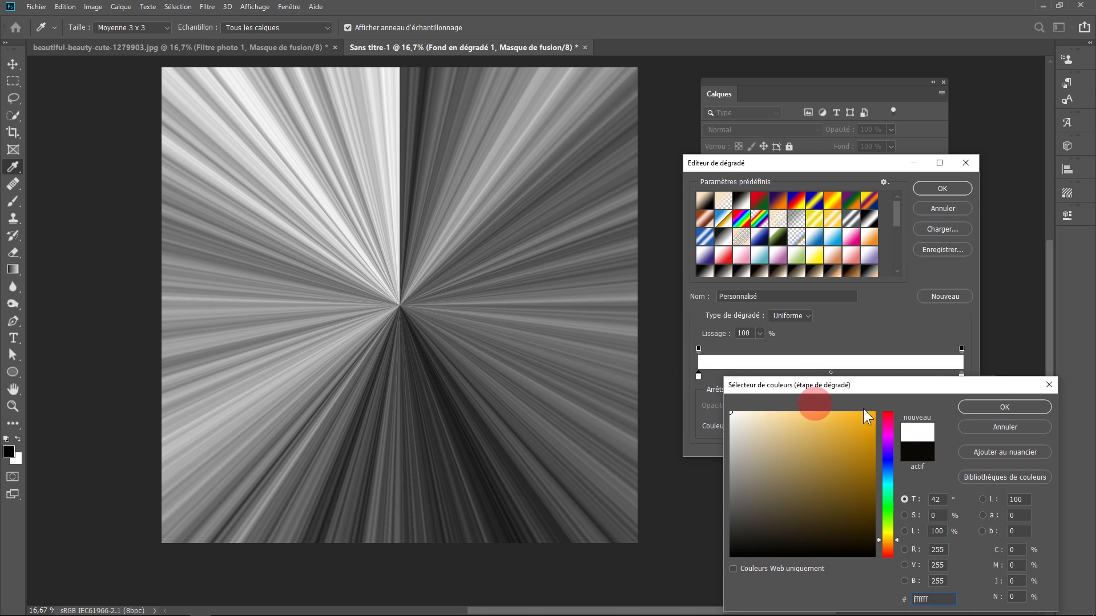
pyautogui.click(1005, 406)
# Set the gradient's end colour stop to black, check both opacity stops, and accept the white-to-black gradient.
pyautogui.click(961, 376)
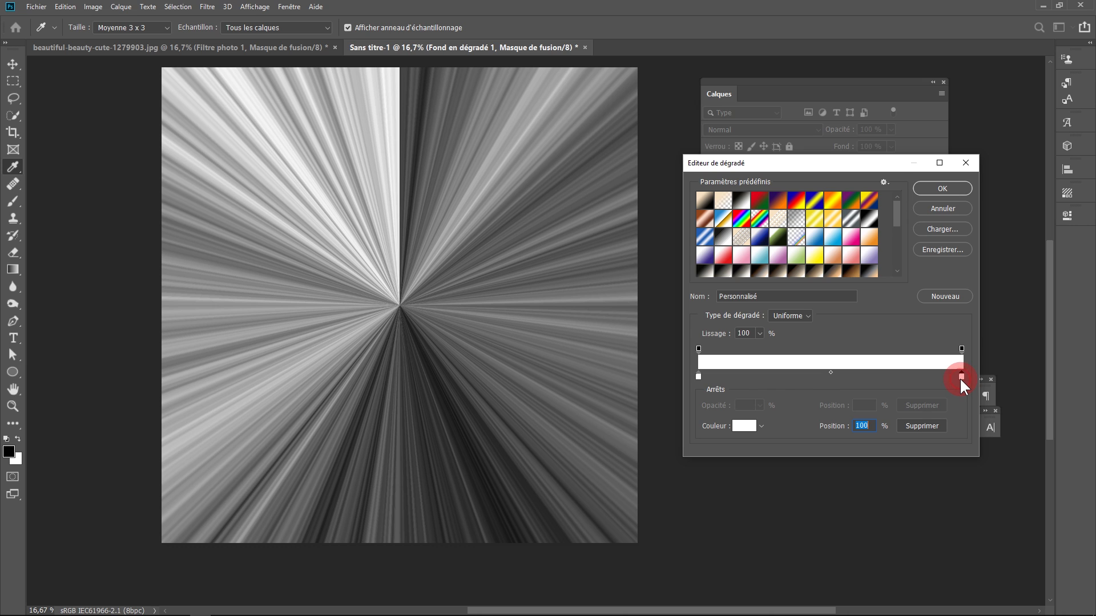
pyautogui.doubleClick(960, 378)
pyautogui.moveTo(854, 514); pyautogui.dragTo(908, 589)
pyautogui.click(984, 405)
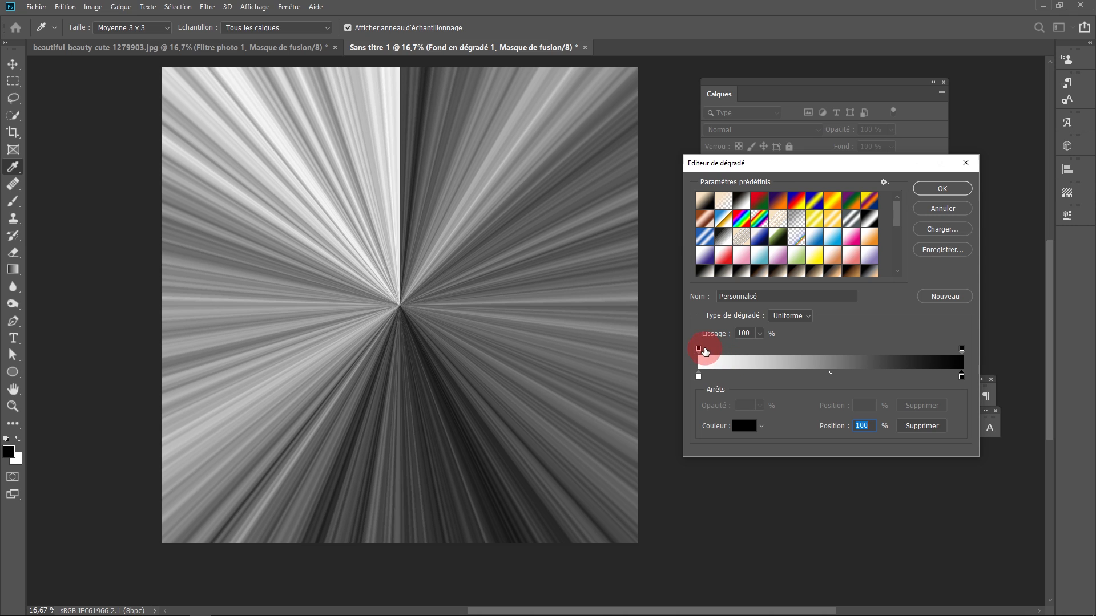
pyautogui.click(699, 349)
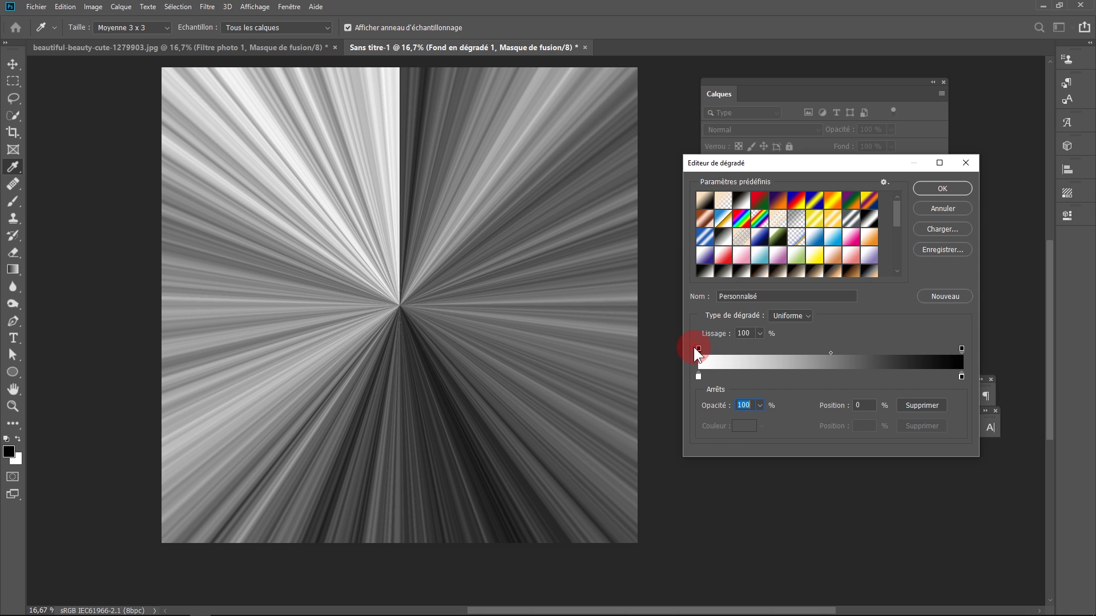
pyautogui.click(962, 348)
pyautogui.click(698, 377)
pyautogui.click(942, 188)
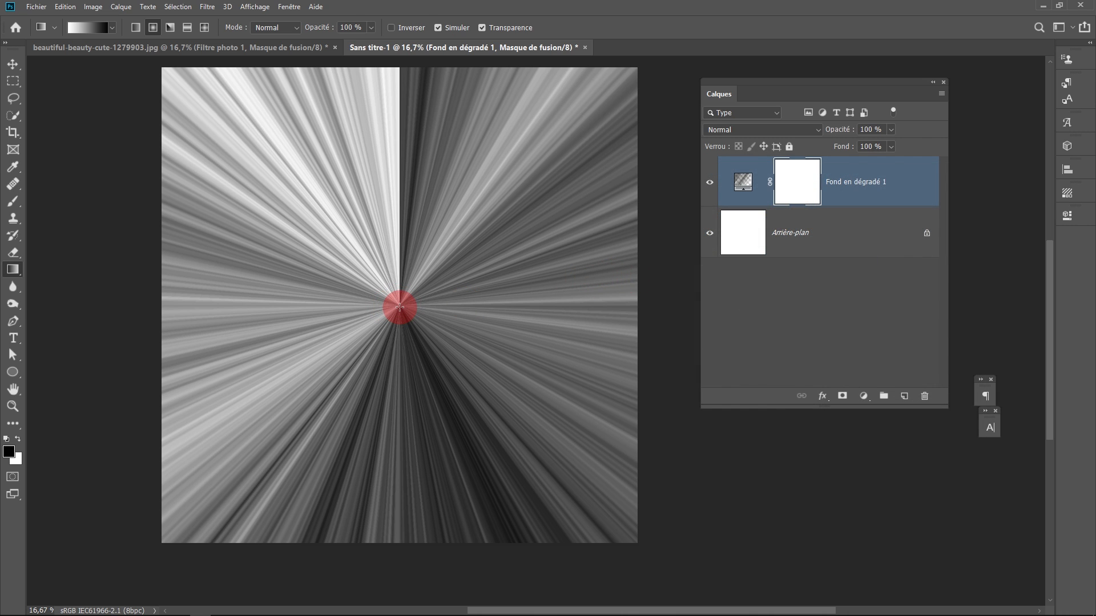
# With Inverser off, draw radial gradients on the layer mask from the canvas centre outward until the rays fade before the edges.
pyautogui.moveTo(400, 309); pyautogui.dragTo(191, 504)
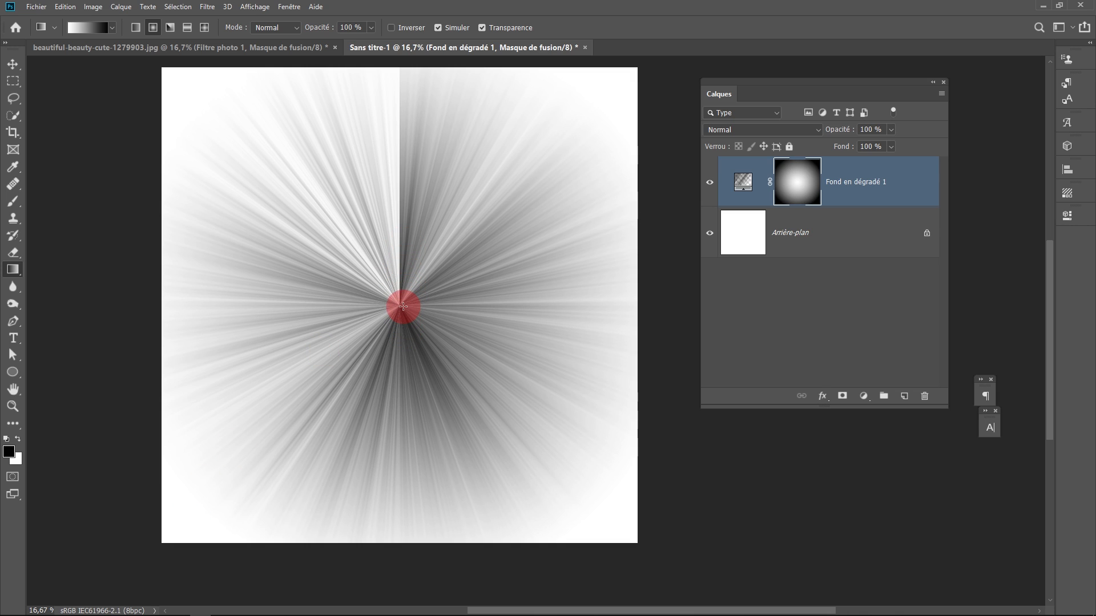
pyautogui.moveTo(402, 307); pyautogui.dragTo(251, 432)
pyautogui.moveTo(397, 305); pyautogui.dragTo(224, 463)
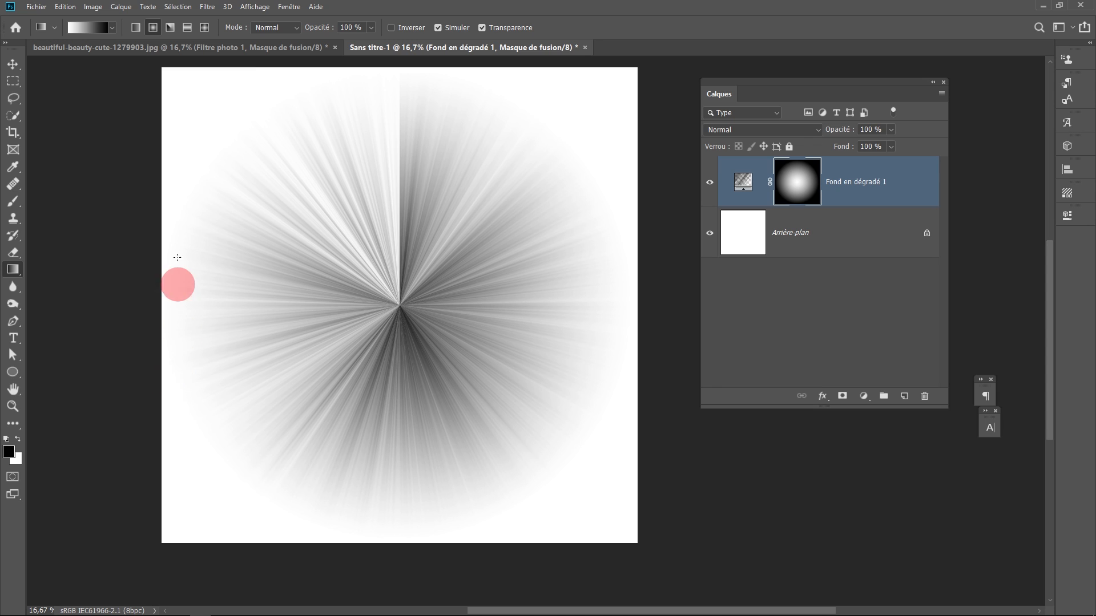
pyautogui.moveTo(402, 306); pyautogui.dragTo(233, 428)
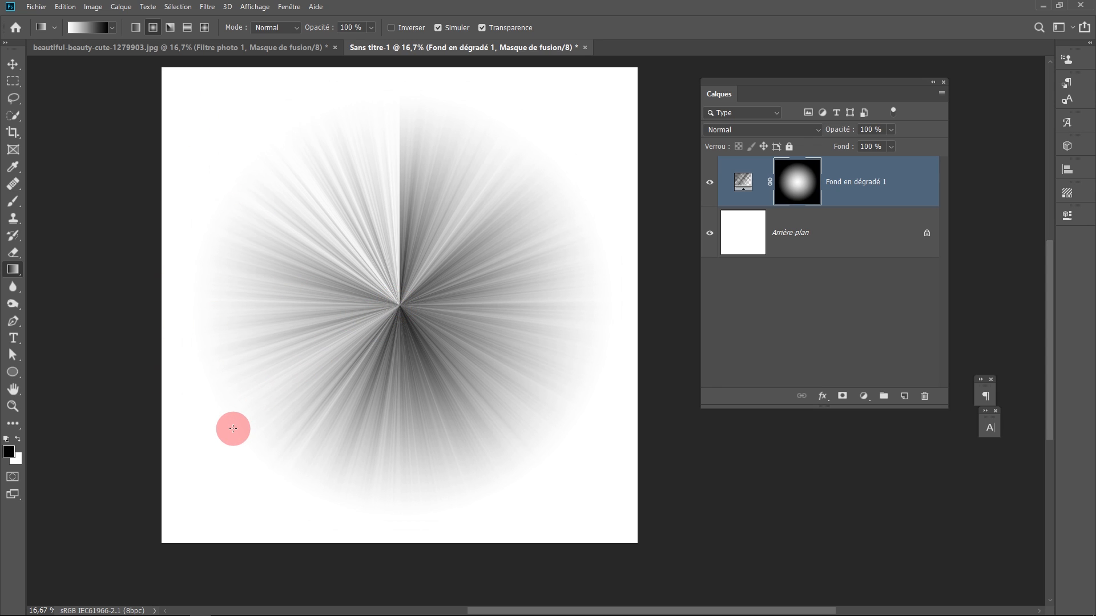
# Duplicate the masked gradient fill layer and change the copy's gradient style to Radial.
pyautogui.click(909, 186)
pyautogui.moveTo(908, 186); pyautogui.dragTo(907, 396)
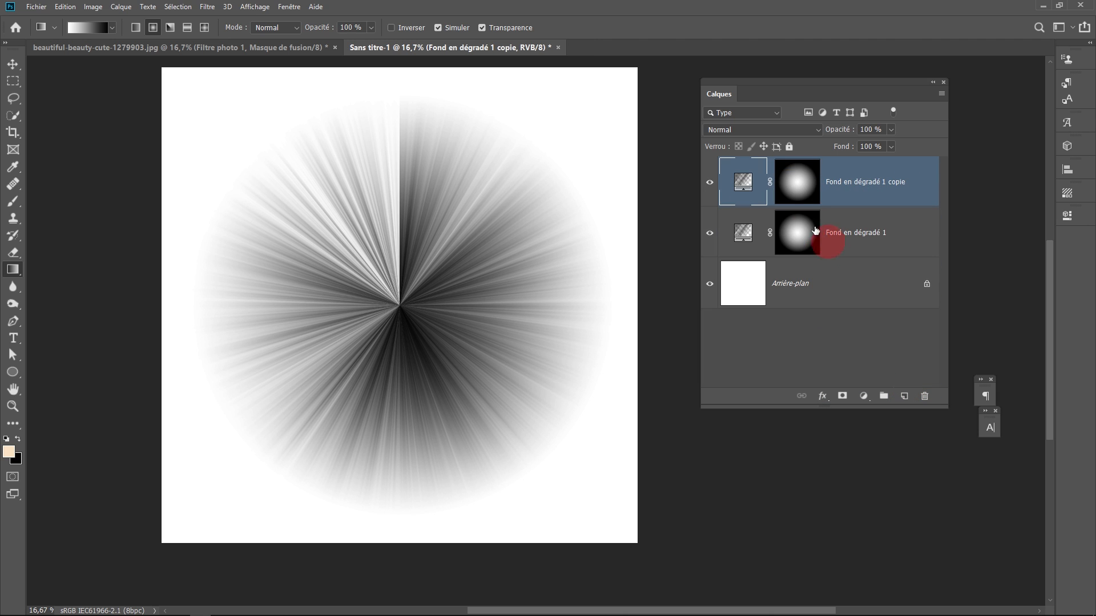
pyautogui.click(742, 185)
pyautogui.doubleClick(742, 185)
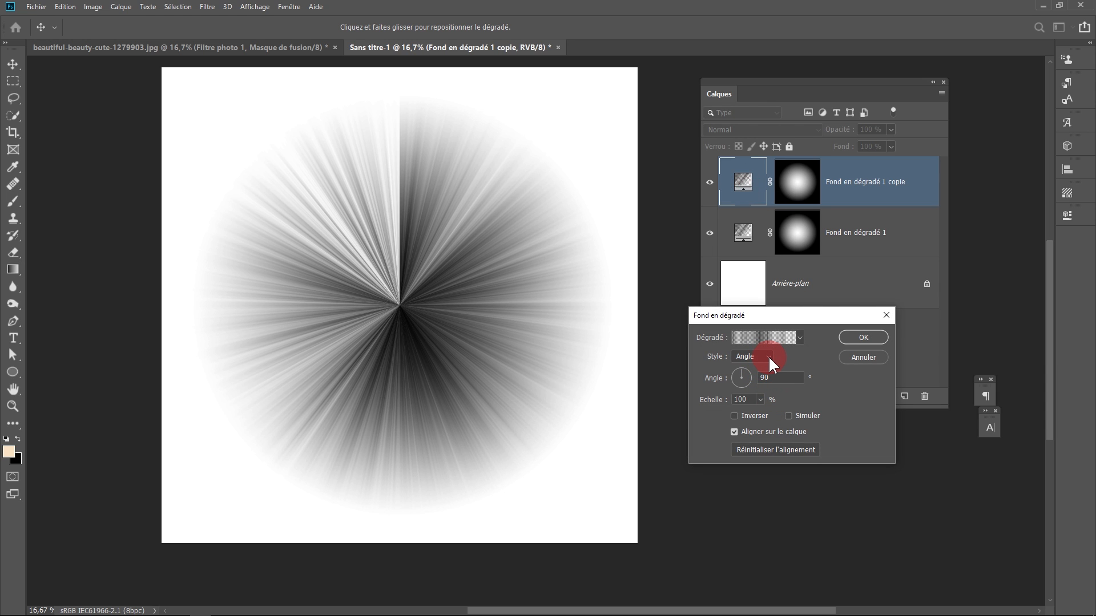
pyautogui.click(768, 355)
pyautogui.click(758, 374)
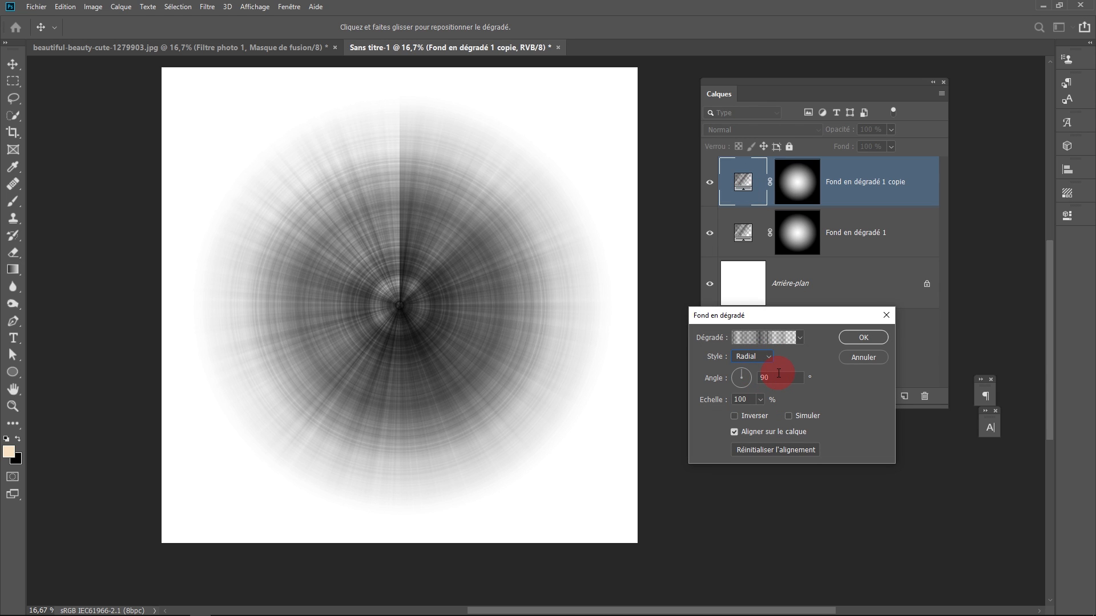
# Change the copied fill's gradient type to Uniforme and choose the Premier plan -> transparent preset.
pyautogui.click(776, 337)
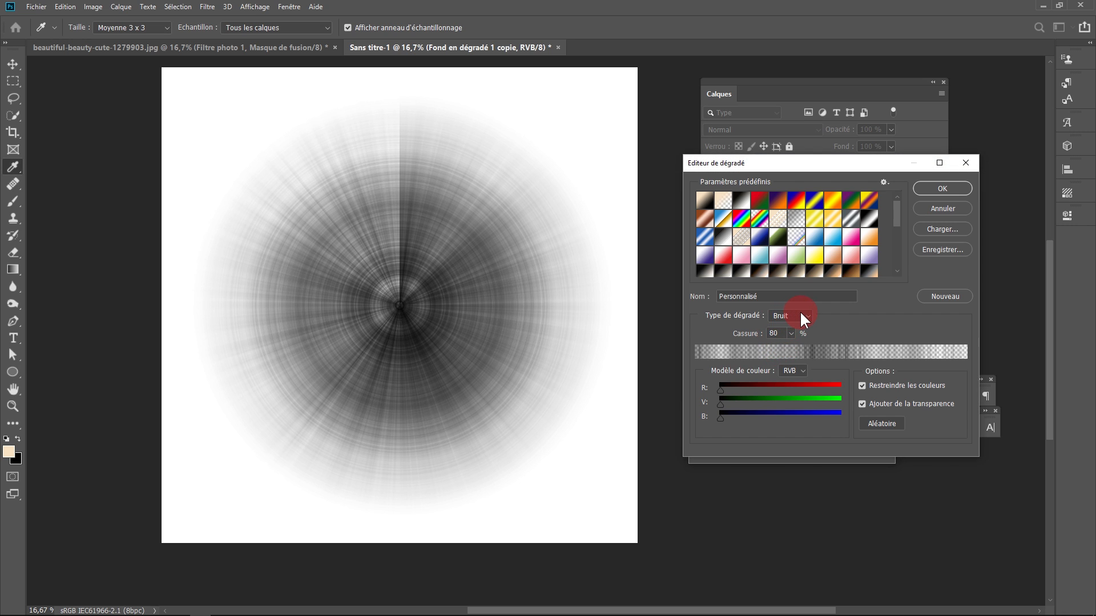
pyautogui.click(798, 327)
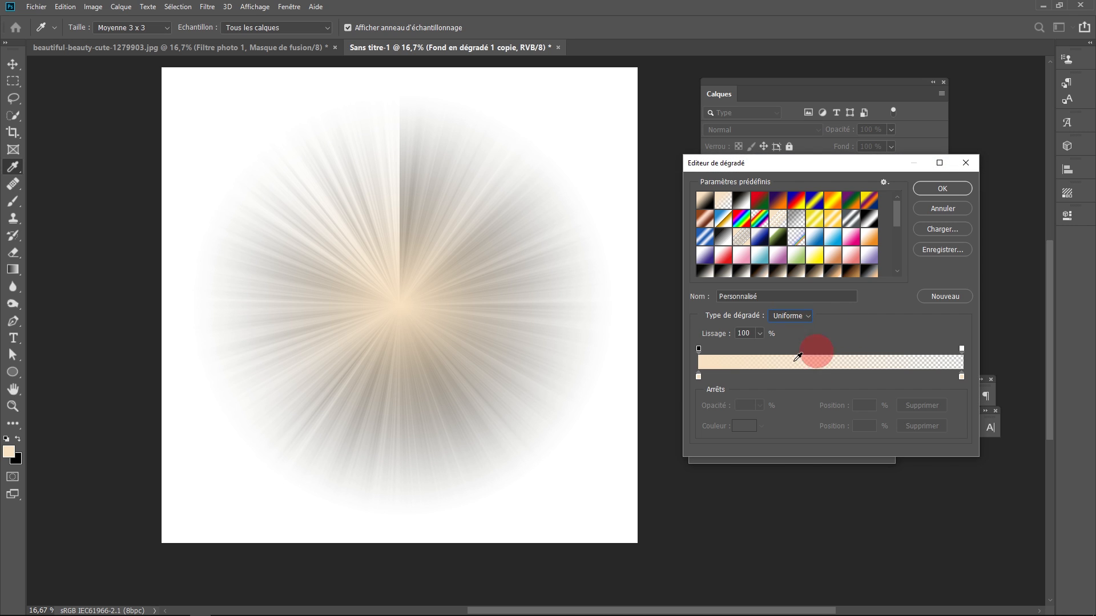
pyautogui.click(723, 201)
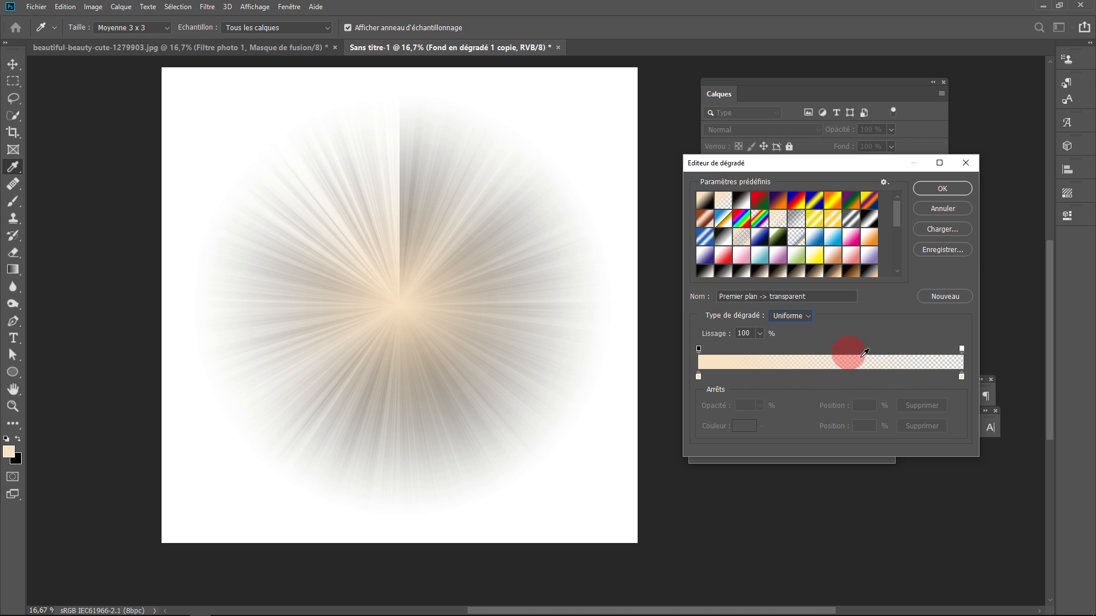
# Set both colour stops of the copied layer's gradient to black (000000).
pyautogui.doubleClick(698, 376)
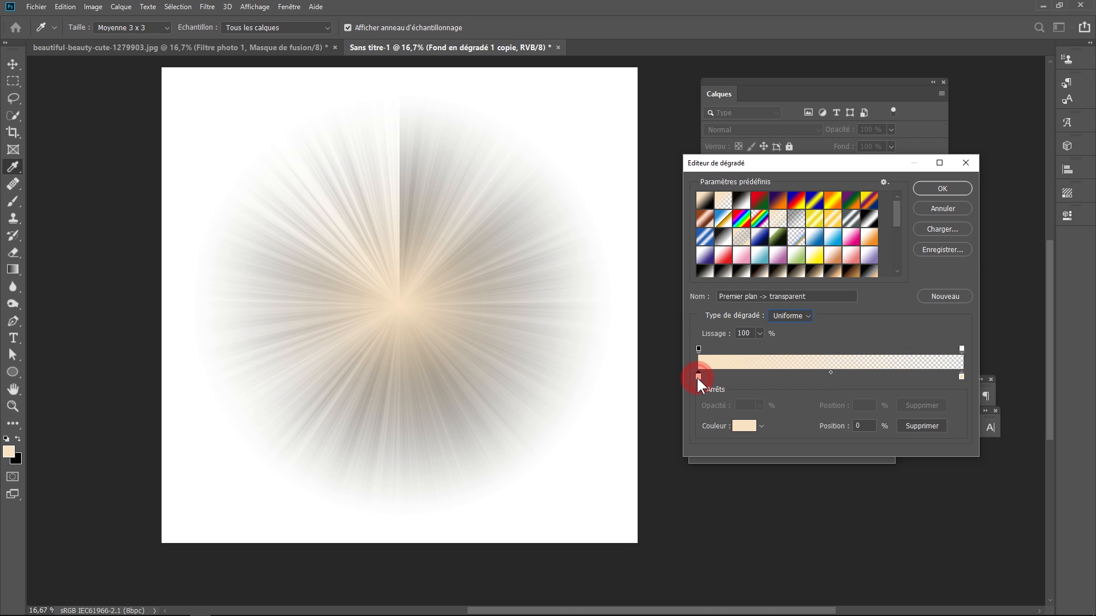
pyautogui.moveTo(761, 458); pyautogui.dragTo(905, 594)
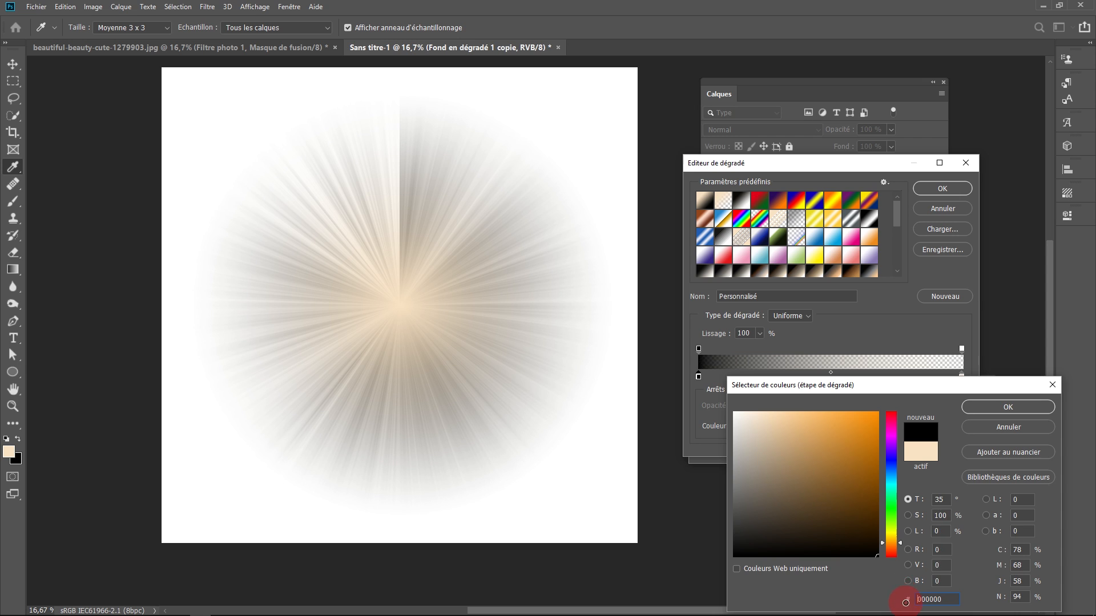
pyautogui.click(988, 408)
pyautogui.doubleClick(961, 376)
pyautogui.moveTo(856, 434); pyautogui.dragTo(902, 594)
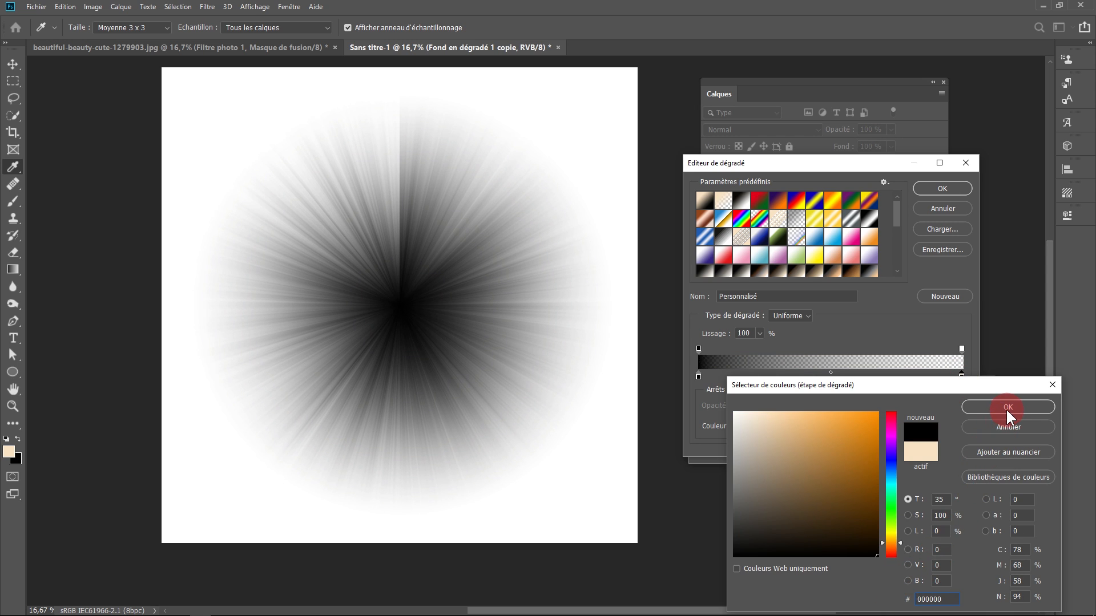
pyautogui.click(1008, 407)
# Check the gradient's opacity stops and apply the black-to-transparent radial gradient to the copied fill layer.
pyautogui.click(962, 349)
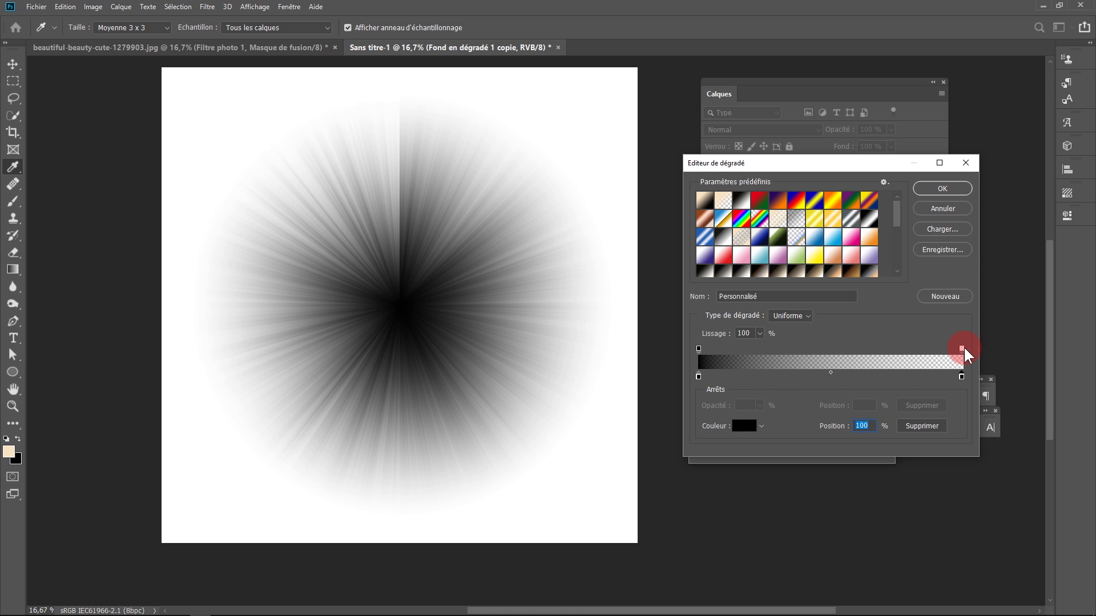
pyautogui.click(703, 348)
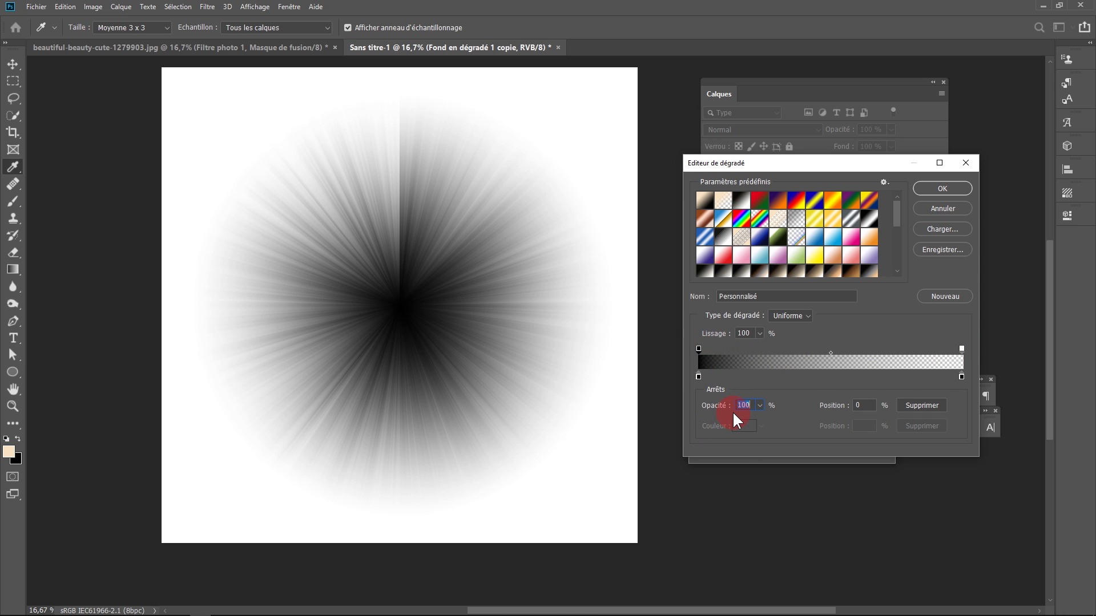
pyautogui.click(961, 348)
pyautogui.click(935, 190)
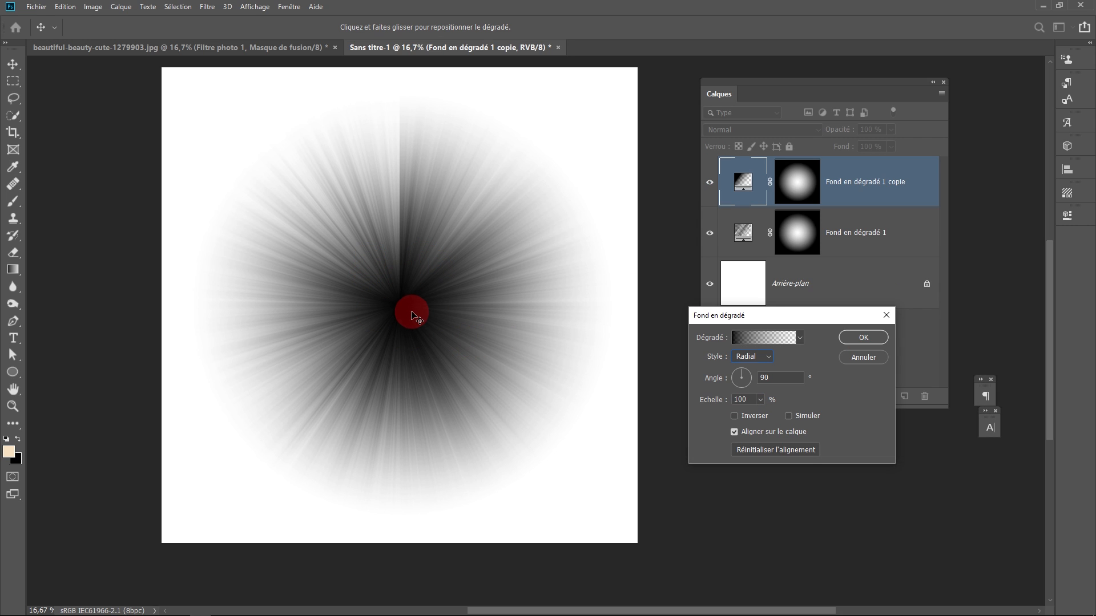
pyautogui.press('Return')
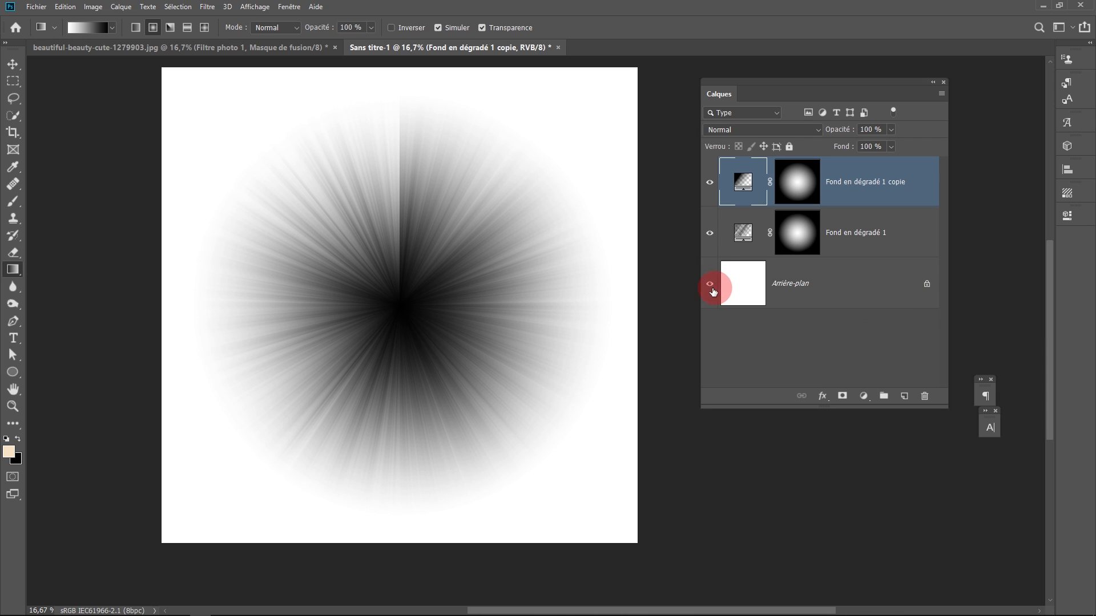
# Delete the white Arrière-plan layer.
pyautogui.click(926, 287)
pyautogui.moveTo(905, 311); pyautogui.dragTo(925, 397)
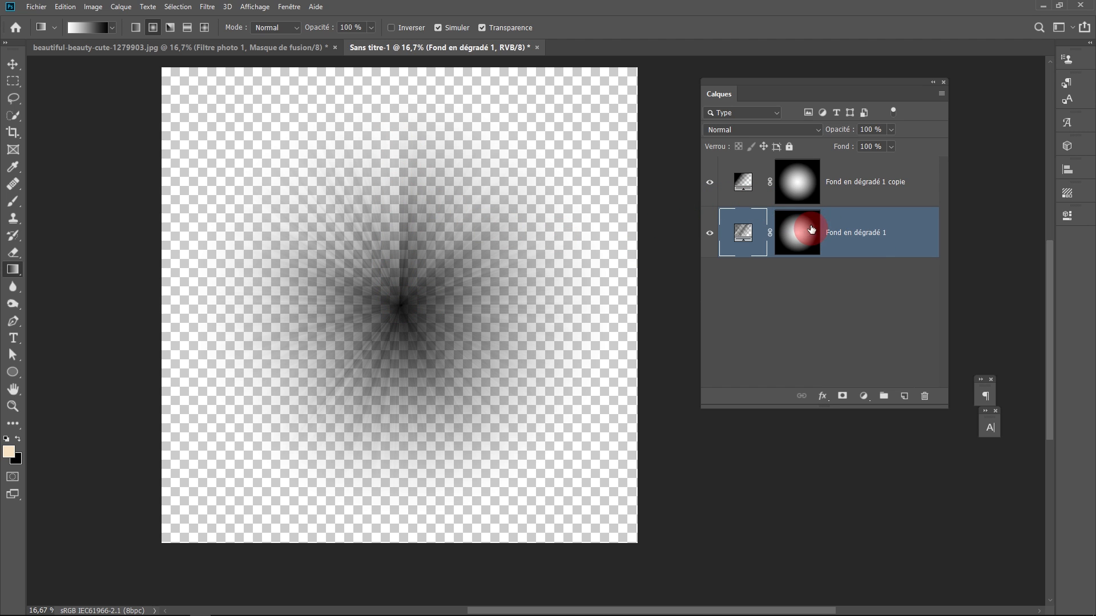
# Randomize the noise gradient of the Fond en dégradé 1 layer for a new ray pattern and apply it.
pyautogui.click(743, 238)
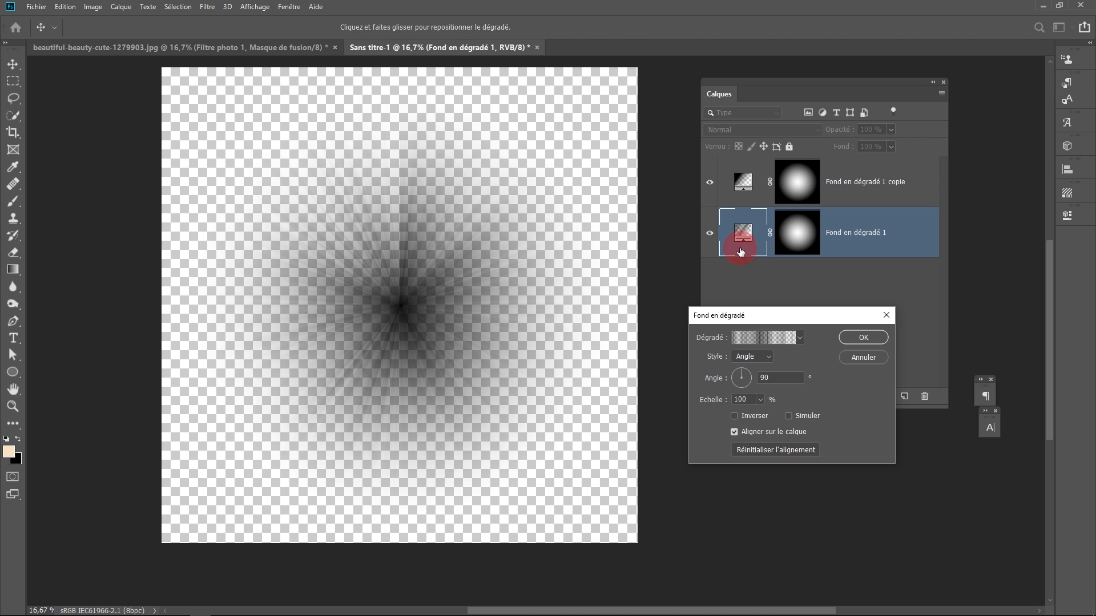
pyautogui.click(751, 341)
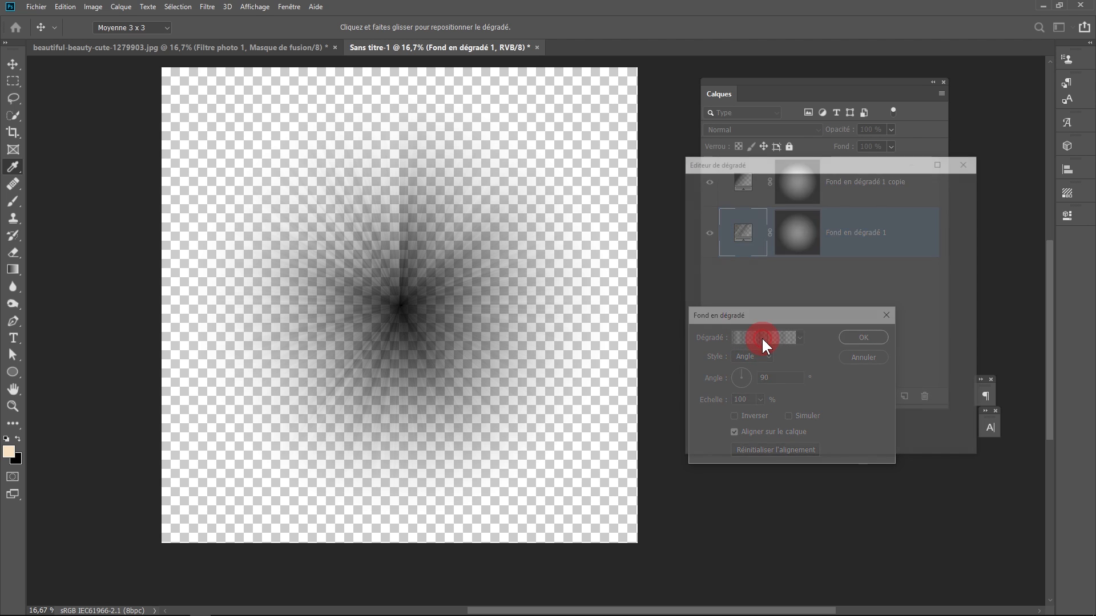
pyautogui.click(875, 423)
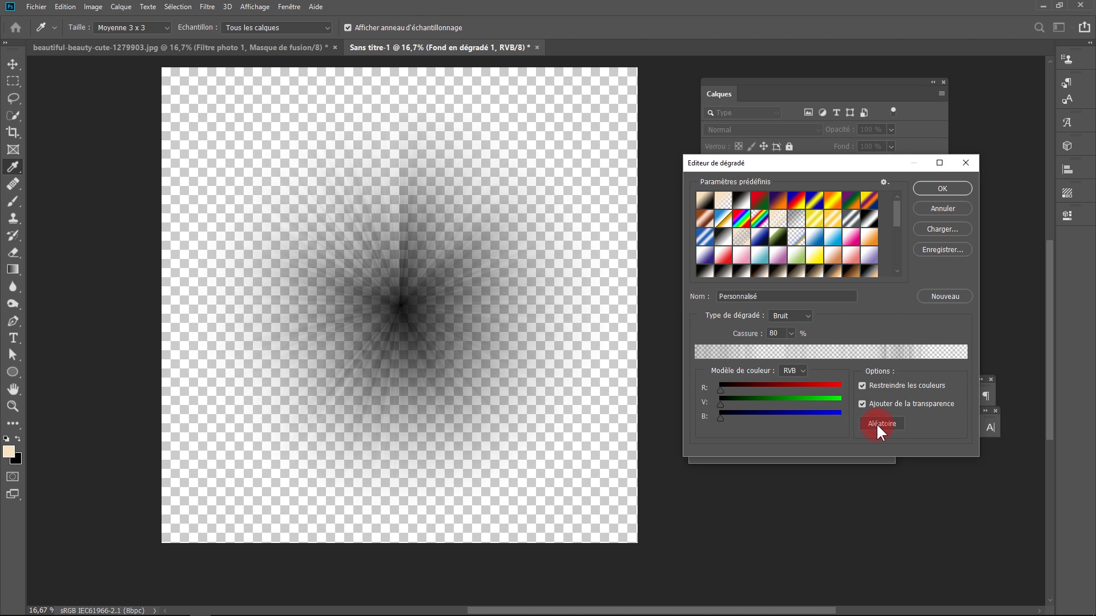
pyautogui.click(875, 423)
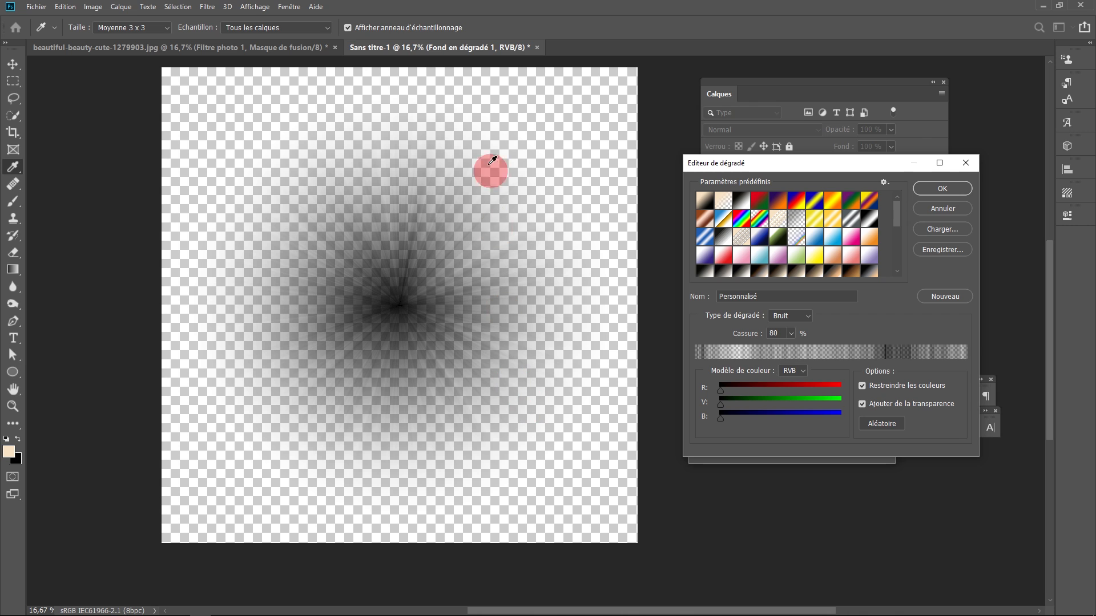
pyautogui.click(852, 339)
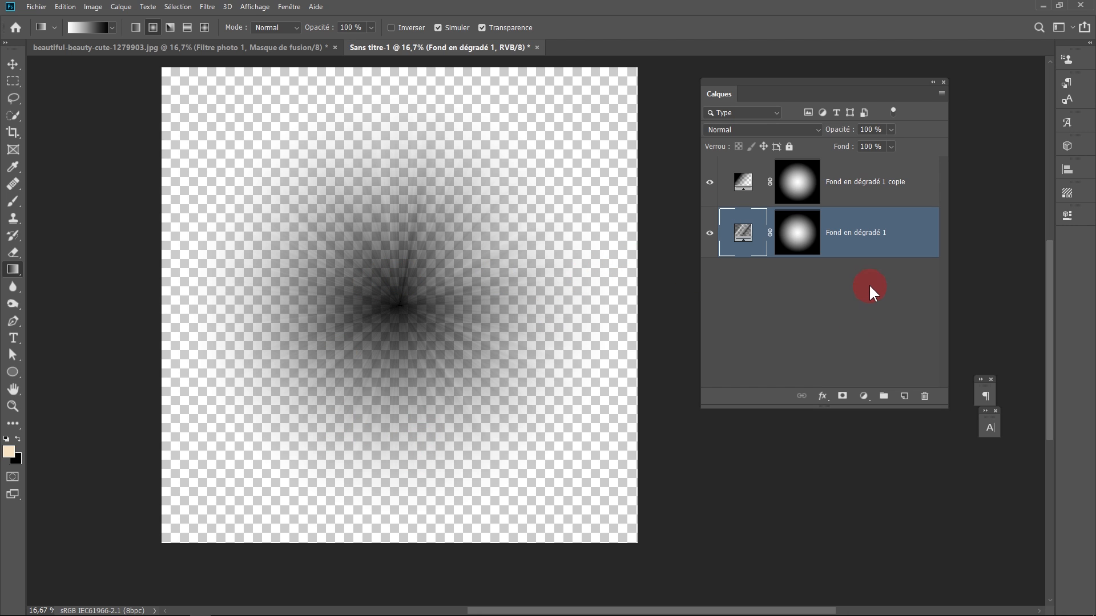
# Convert the two gradient fill layers together into one smart object.
pyautogui.keyDown('shift'); pyautogui.click(887, 198); pyautogui.keyUp('shift')
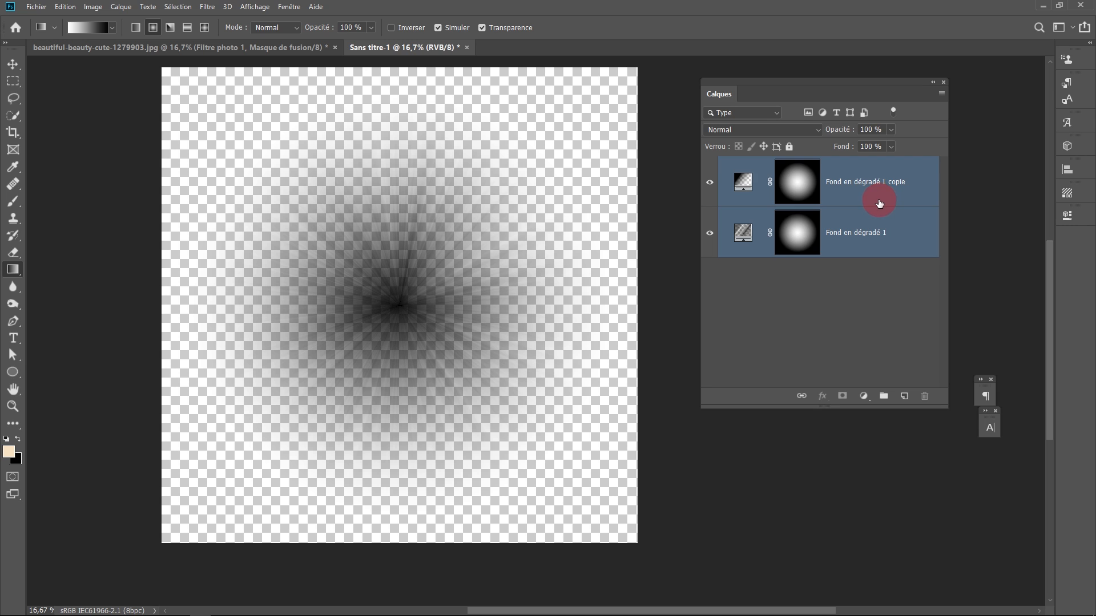
pyautogui.rightClick(879, 200)
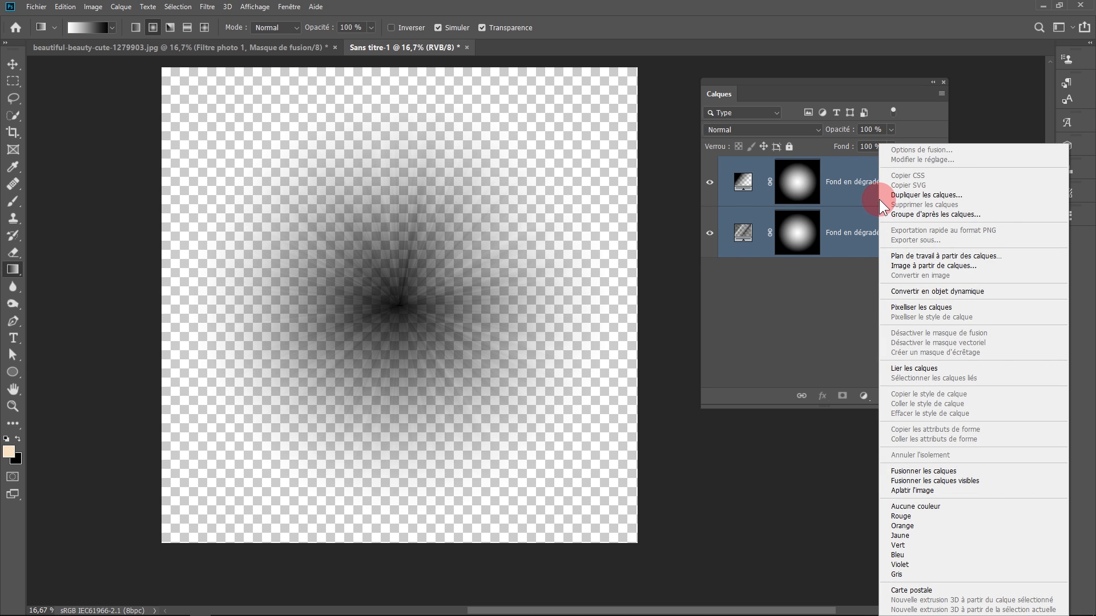
pyautogui.click(923, 292)
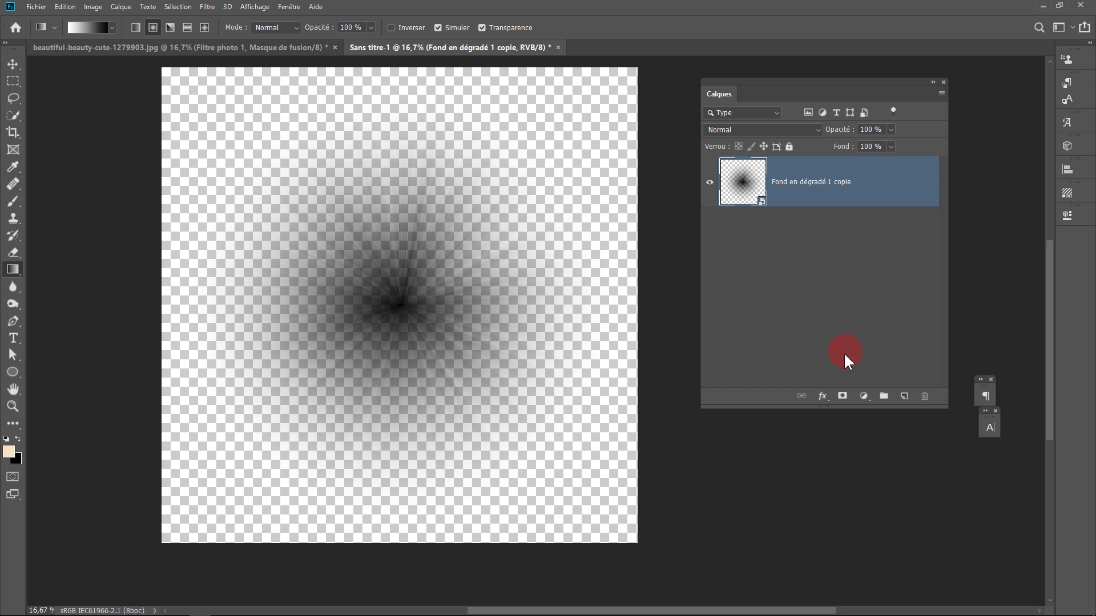
# Add a radial white-to-yellow gradient overlay to the rays smart object and set its scale to 100 %.
pyautogui.click(821, 395)
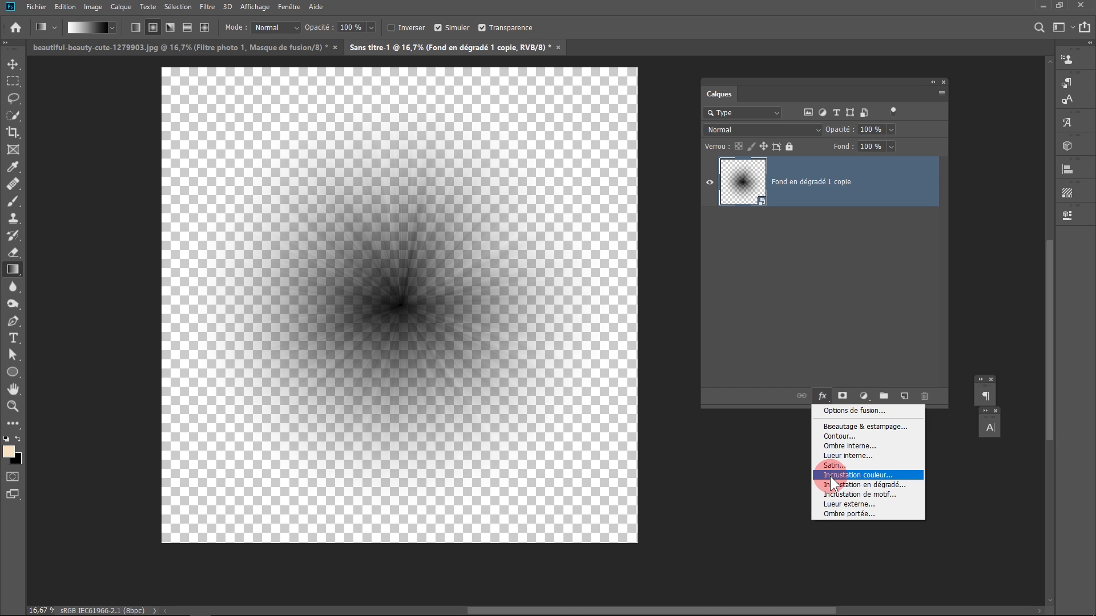
pyautogui.click(834, 485)
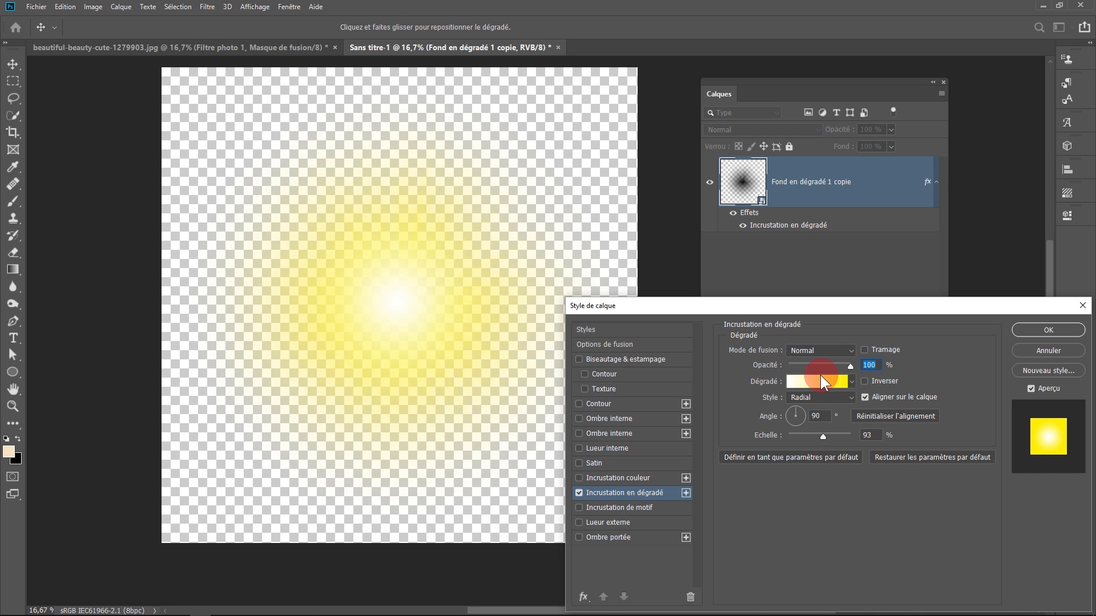
pyautogui.click(820, 379)
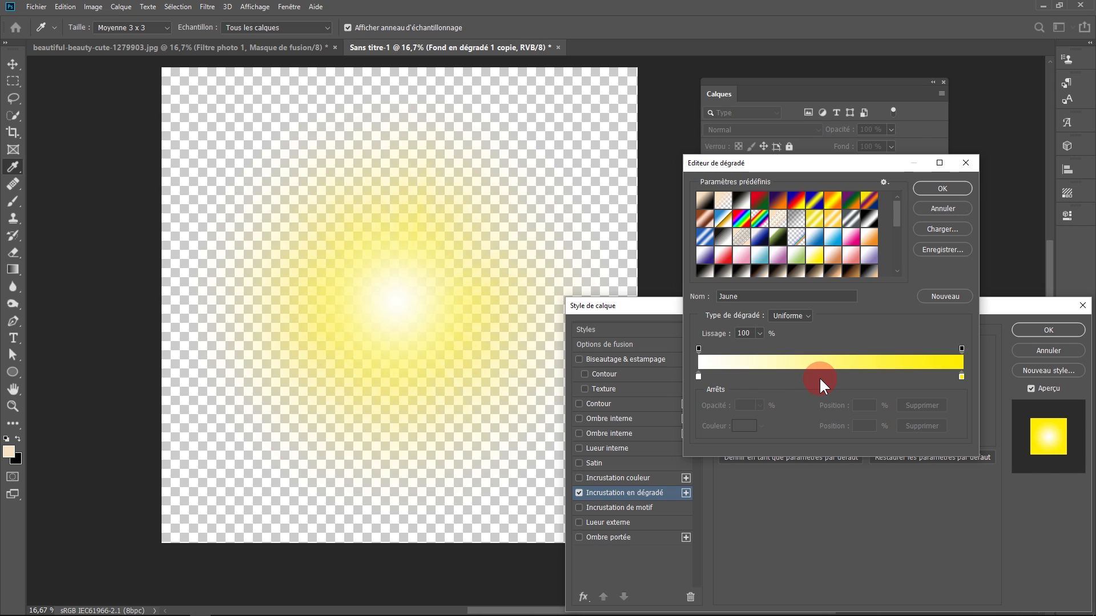
pyautogui.click(939, 209)
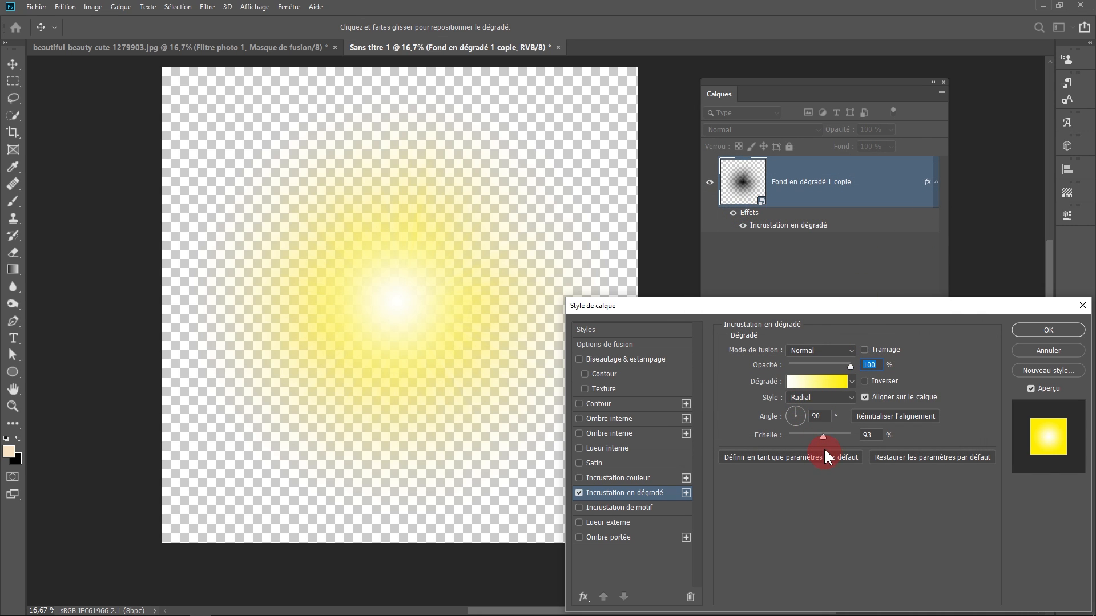
pyautogui.moveTo(823, 436)
pyautogui.mouseDown()
pyautogui.moveTo(848, 436)
pyautogui.moveTo(789, 440)
pyautogui.moveTo(817, 436)
pyautogui.mouseUp()
# Move the overlay gradient's yellow stop to 49 % and add an orange colour stop at 85 %.
pyautogui.click(819, 383)
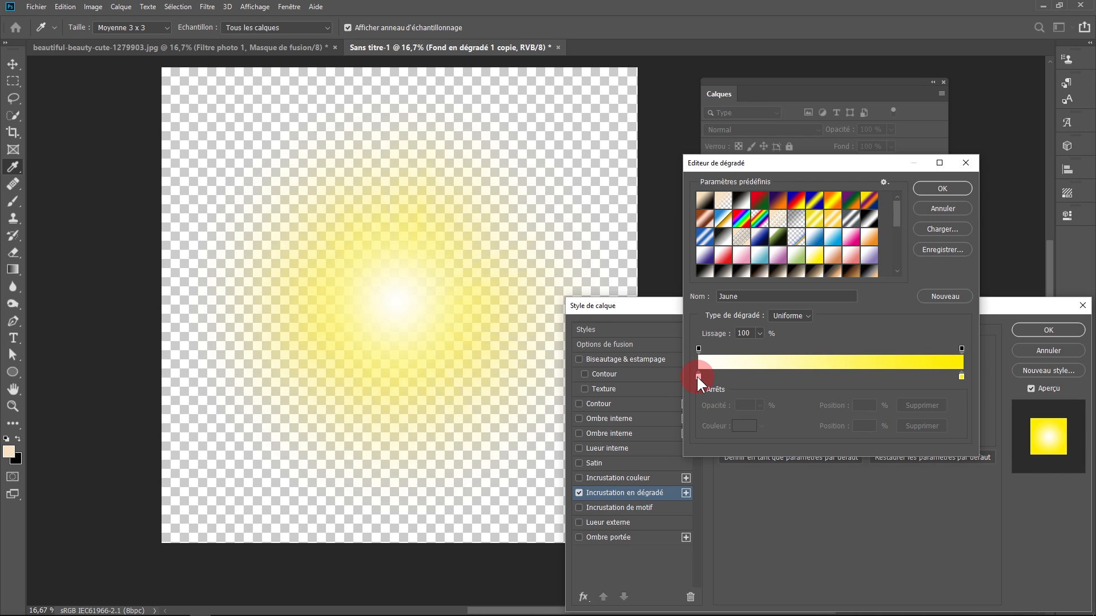
pyautogui.moveTo(961, 379); pyautogui.dragTo(829, 378)
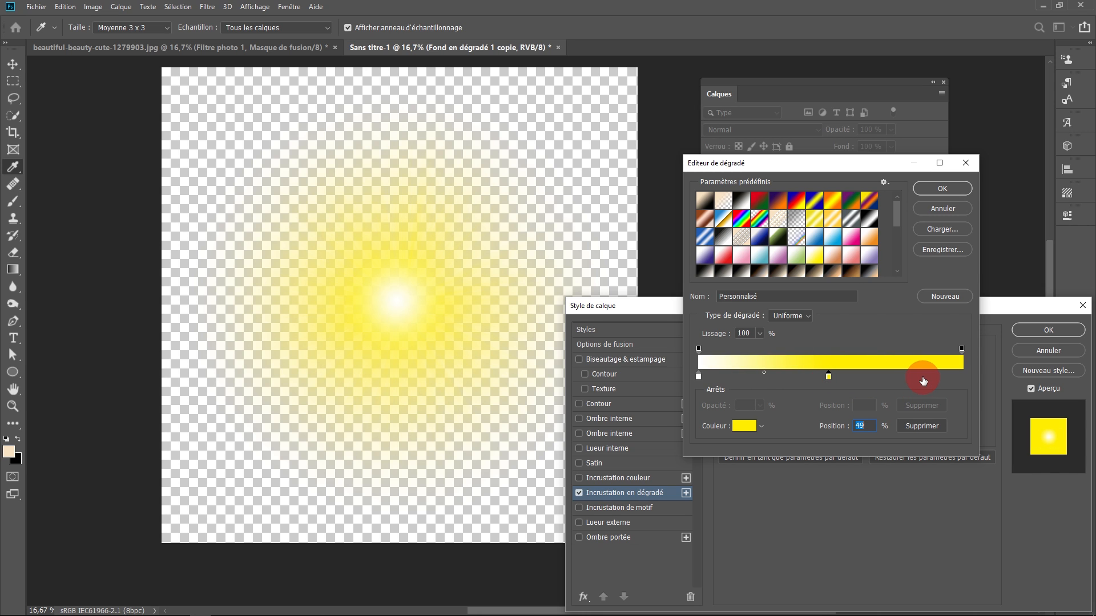
pyautogui.click(740, 425)
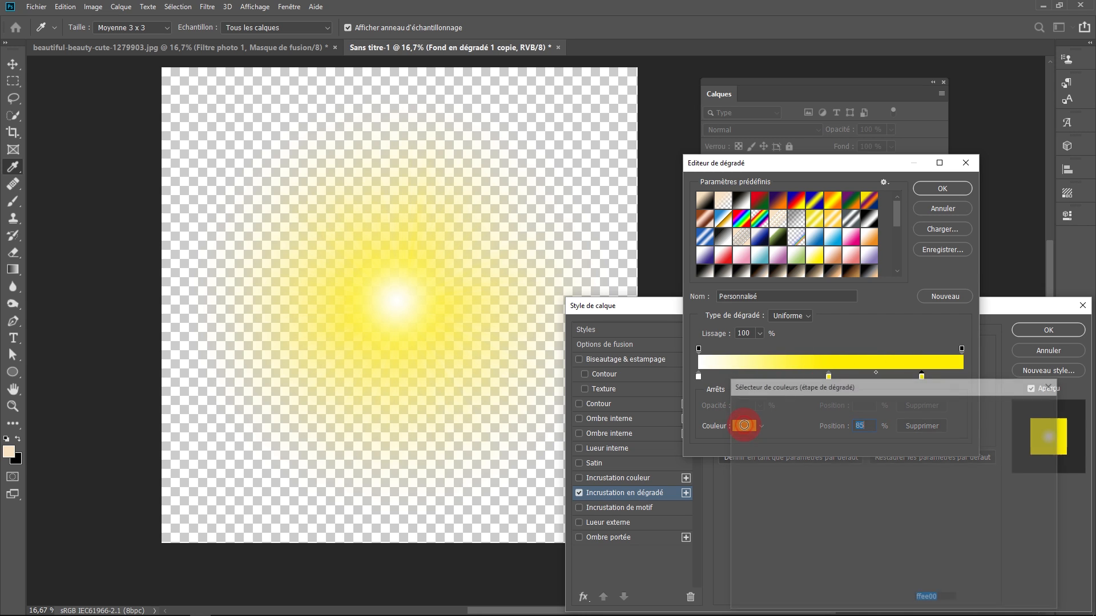
pyautogui.click(889, 545)
pyautogui.moveTo(853, 477); pyautogui.dragTo(844, 422)
pyautogui.click(998, 405)
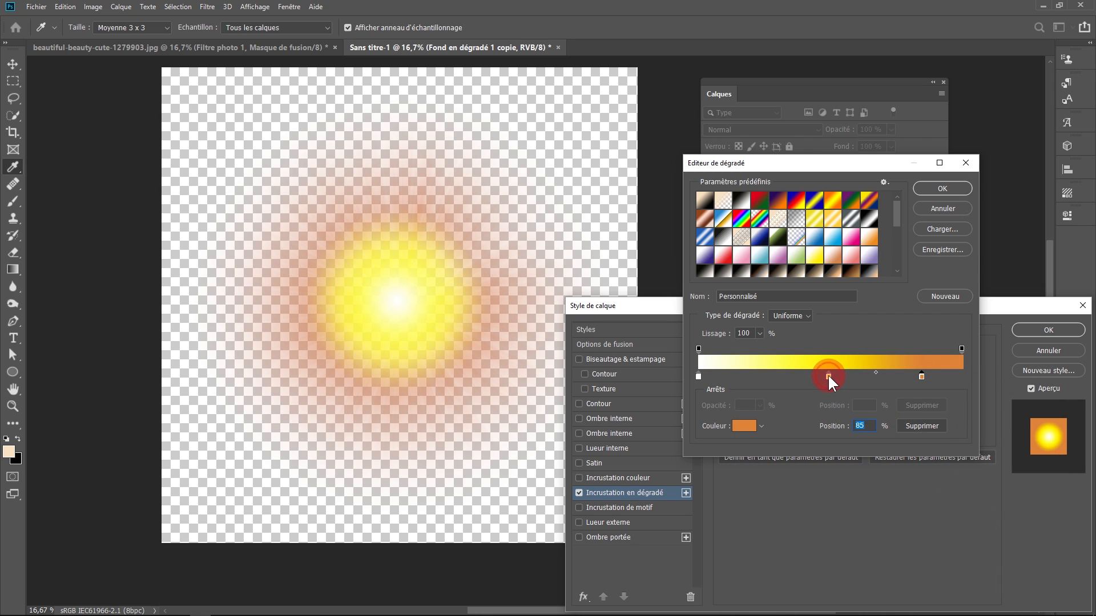
# Move the yellow stop to 40 %, recolour it light orange, and apply the gradient overlay to the layer.
pyautogui.moveTo(827, 375); pyautogui.dragTo(803, 376)
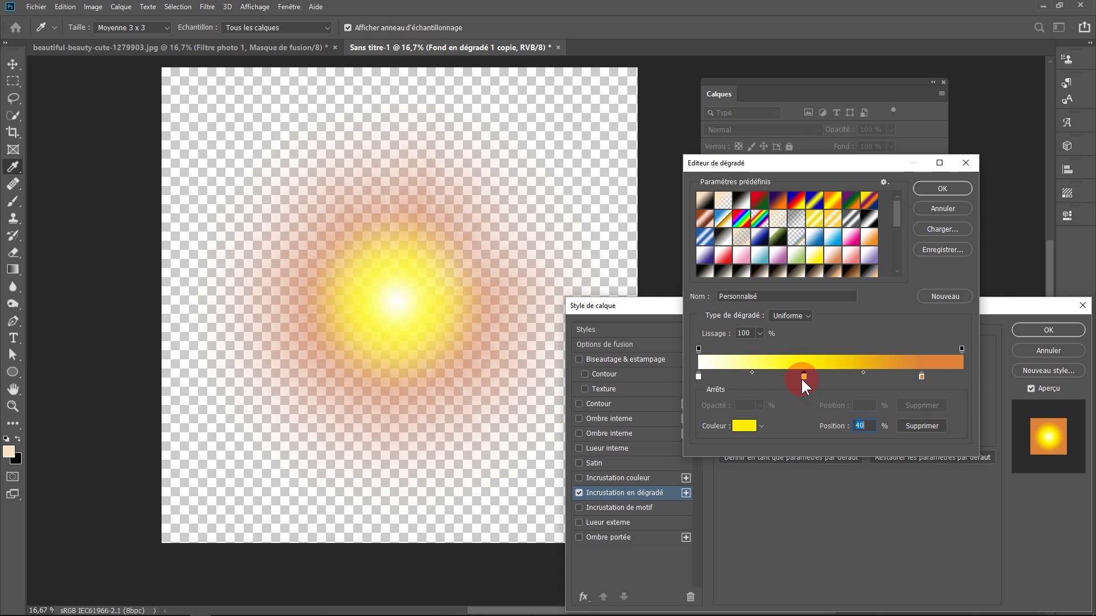
pyautogui.click(744, 426)
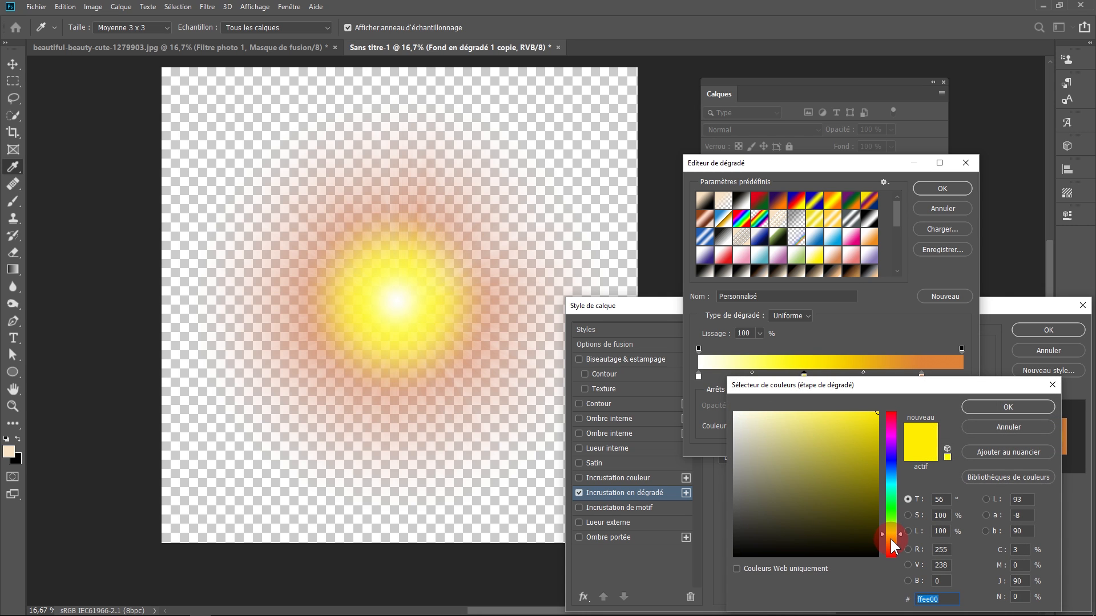
pyautogui.moveTo(889, 536); pyautogui.dragTo(890, 542)
pyautogui.click(820, 437)
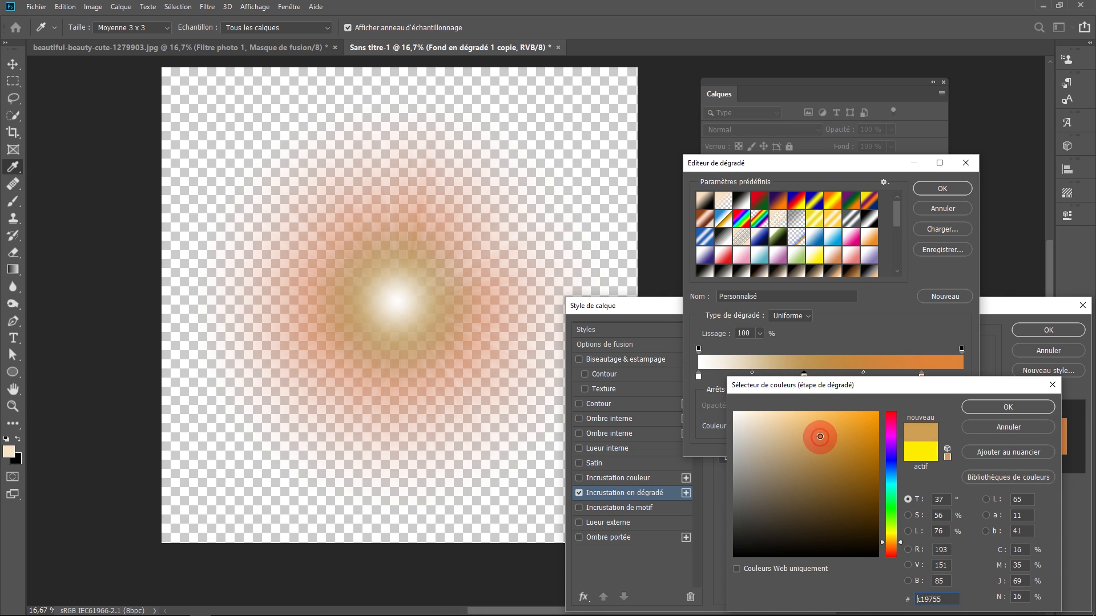
pyautogui.moveTo(820, 437); pyautogui.dragTo(827, 398)
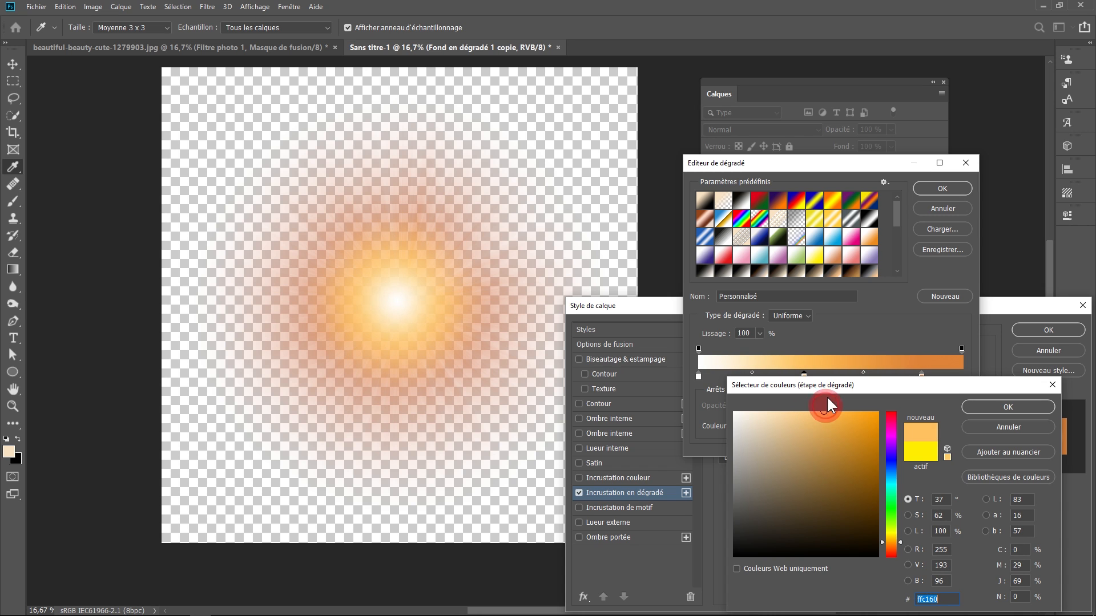
pyautogui.press('Return')
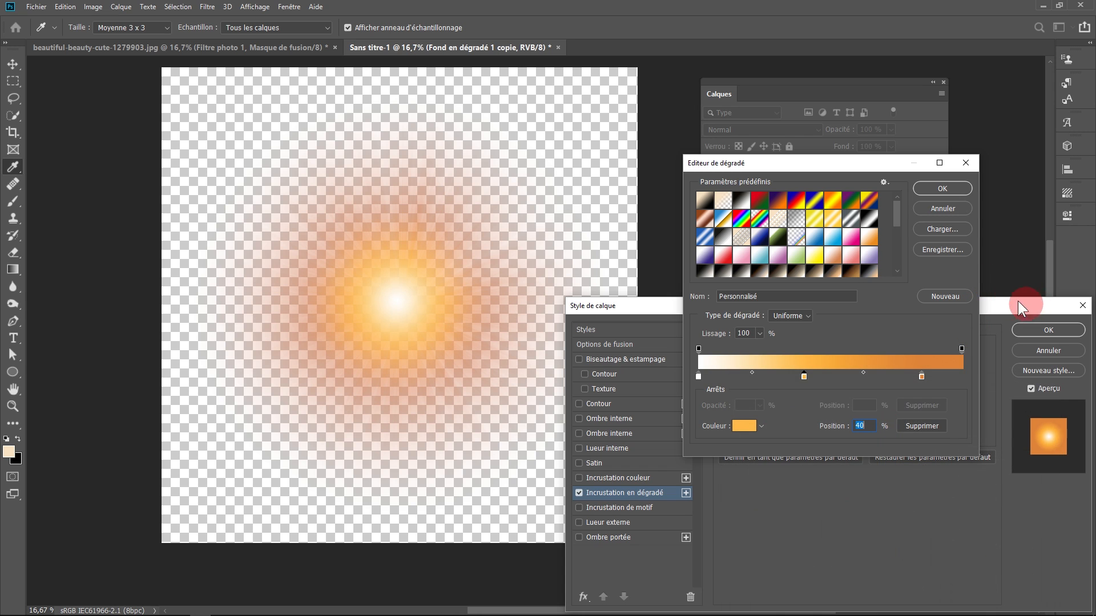
pyautogui.click(947, 190)
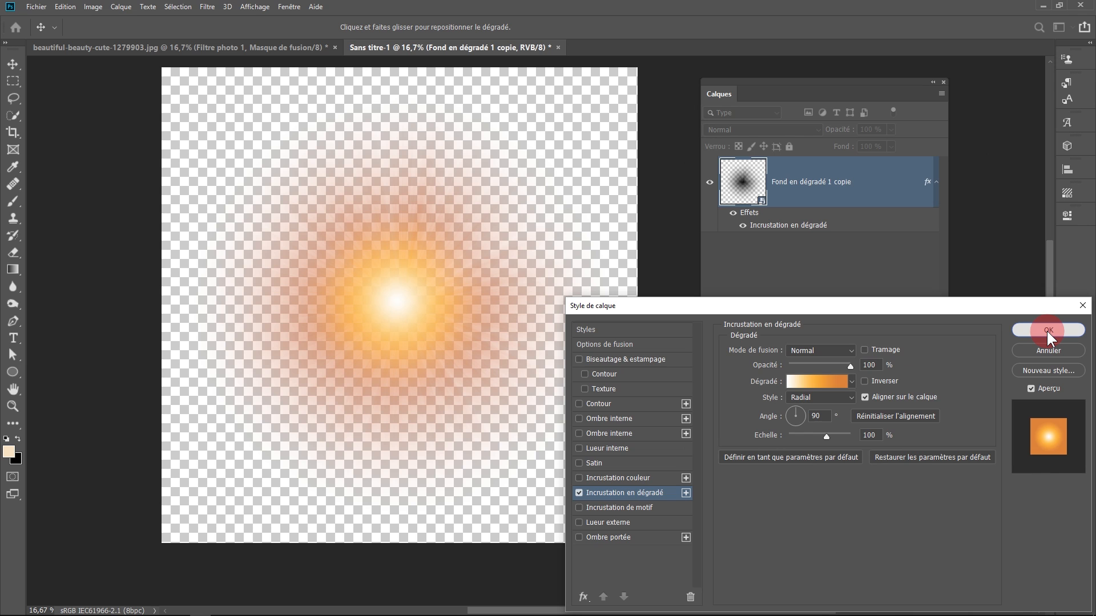
pyautogui.click(1046, 331)
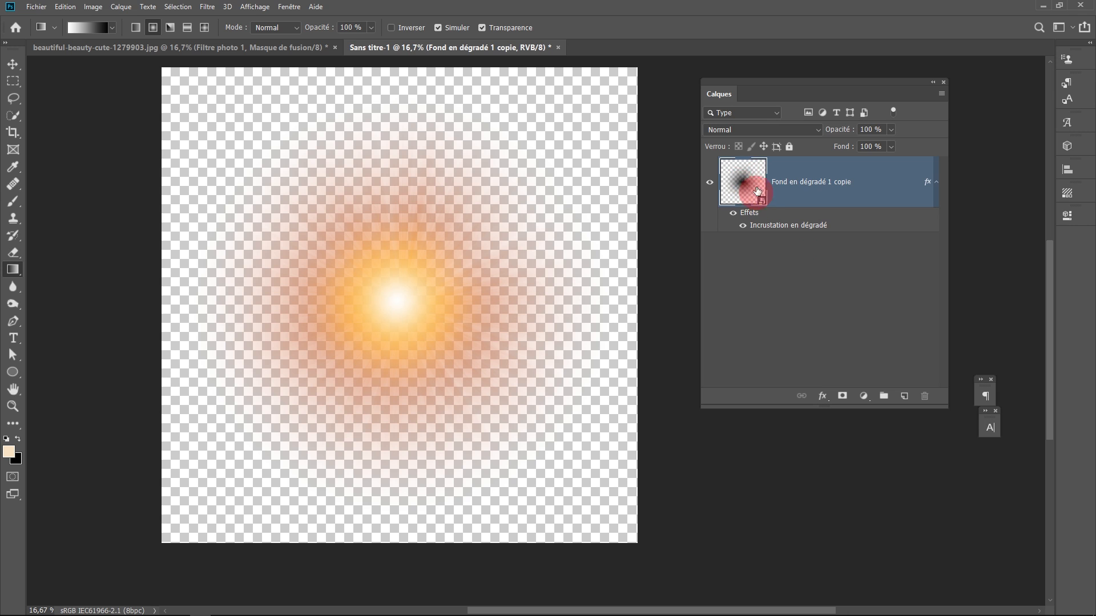
# Convert the layer together with its gradient overlay effect into a new smart object.
pyautogui.click(813, 225)
pyautogui.rightClick(894, 181)
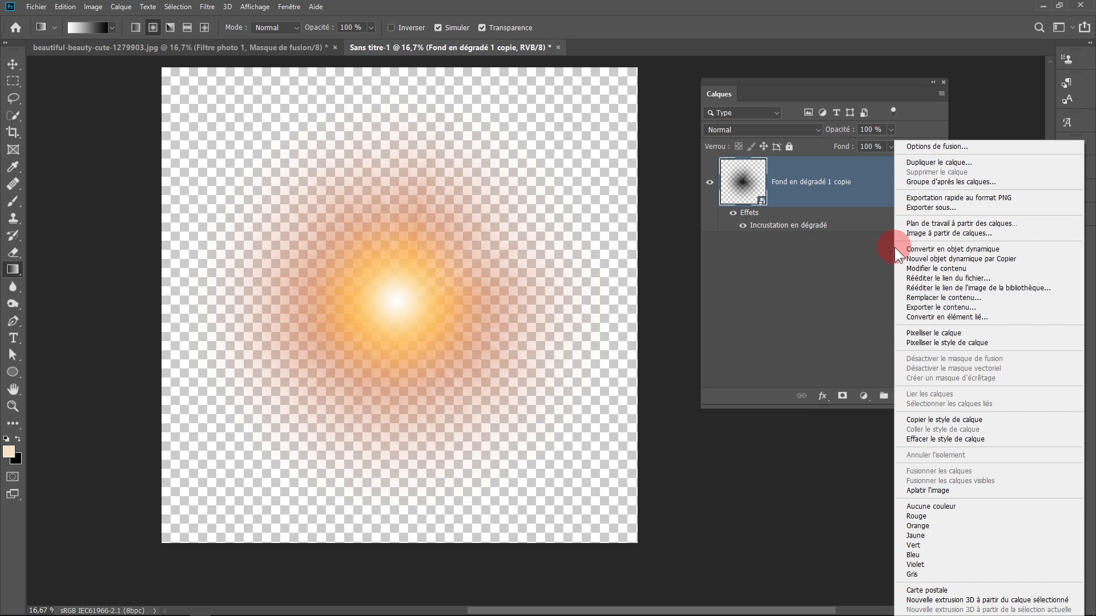
pyautogui.click(913, 247)
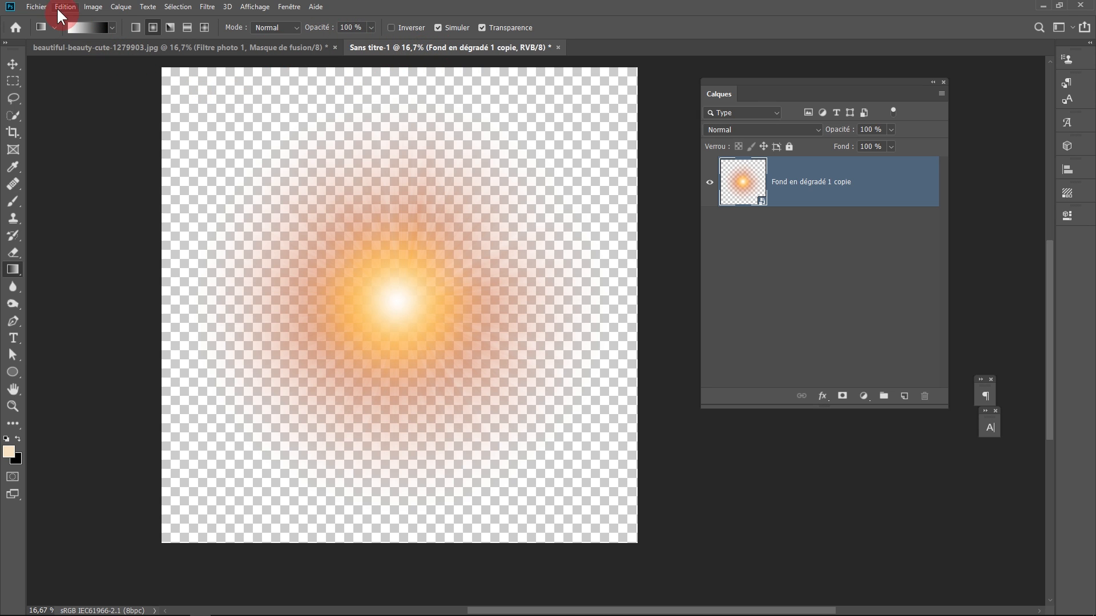
# Save the glow document as Halo.psd with maximum compatibility enabled.
pyautogui.click(38, 7)
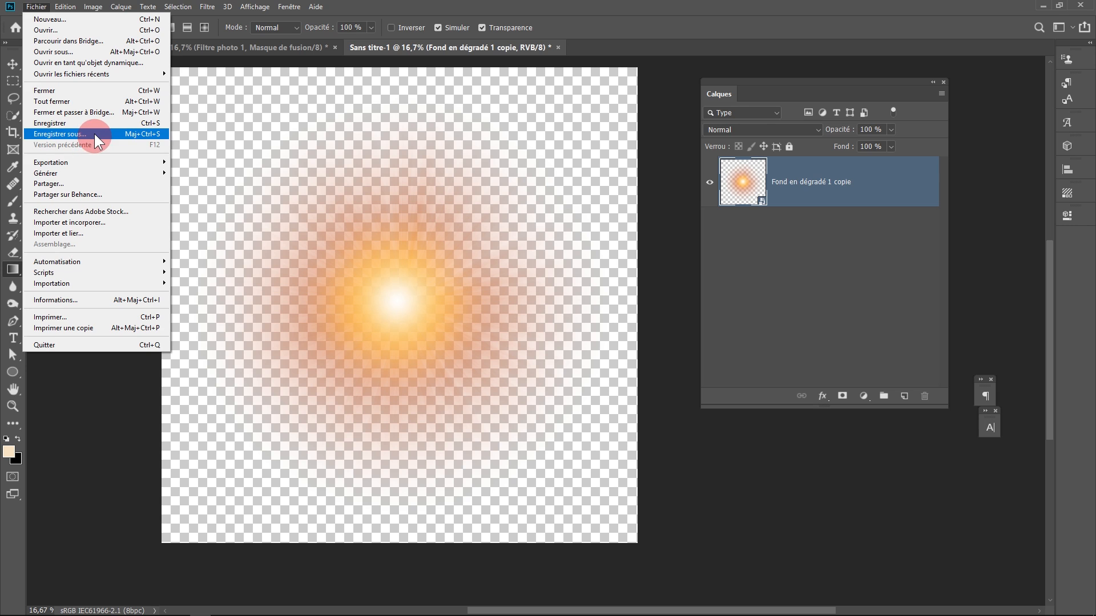
pyautogui.click(206, 181)
pyautogui.click(542, 212)
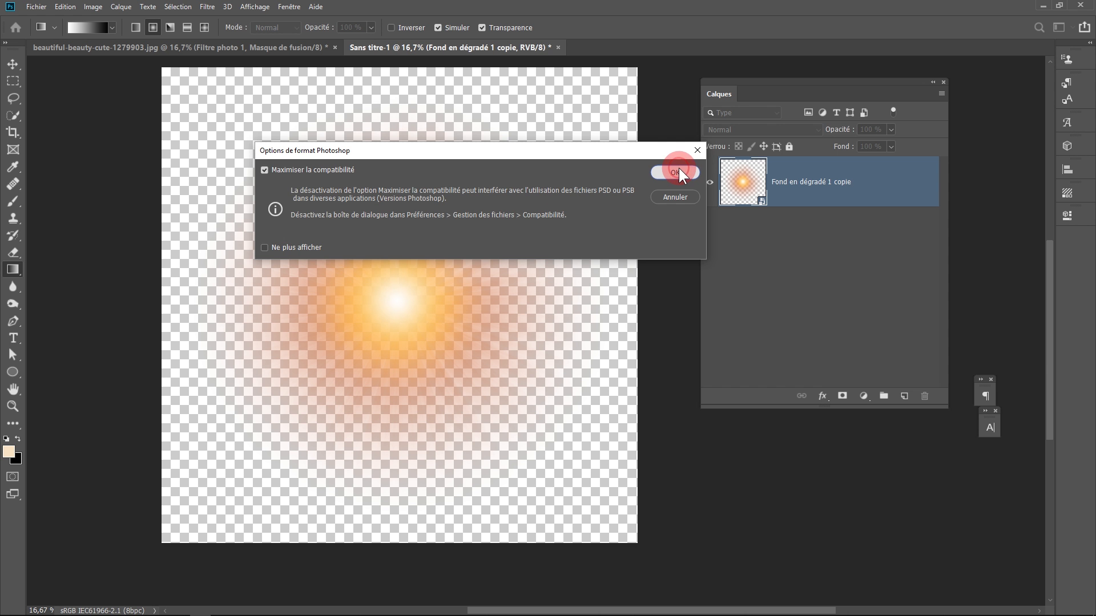
pyautogui.click(677, 171)
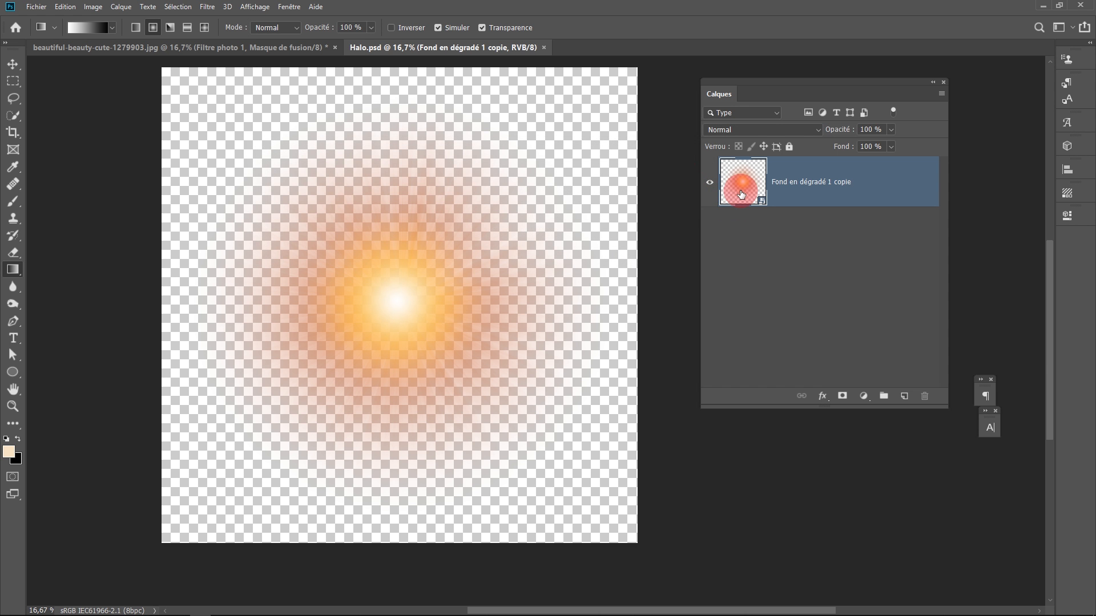
# Copy the halo smart object into the portrait photo and place it over the trees in the photo's upper-right area.
pyautogui.moveTo(746, 194); pyautogui.dragTo(144, 147)
pyautogui.click(13, 64)
pyautogui.moveTo(368, 313); pyautogui.dragTo(500, 163)
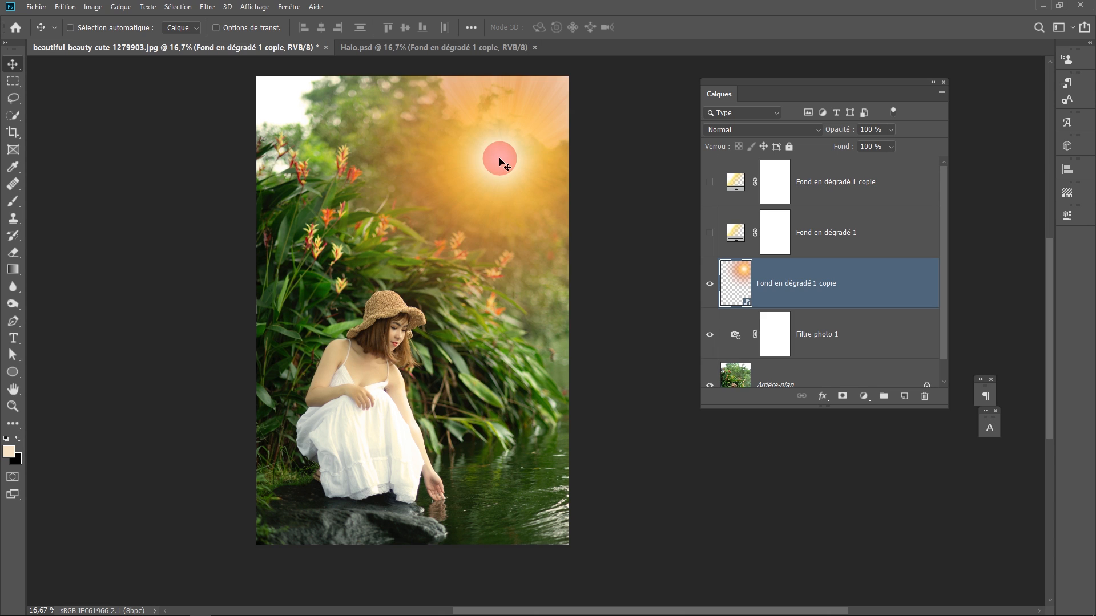
# Set the halo layer's blend mode to Densité linéaire - (Ajout) and its fill to 65 %.
pyautogui.hotkey('ctrl', 'space')
pyautogui.moveTo(489, 220); pyautogui.dragTo(462, 200)
pyautogui.click(486, 201)
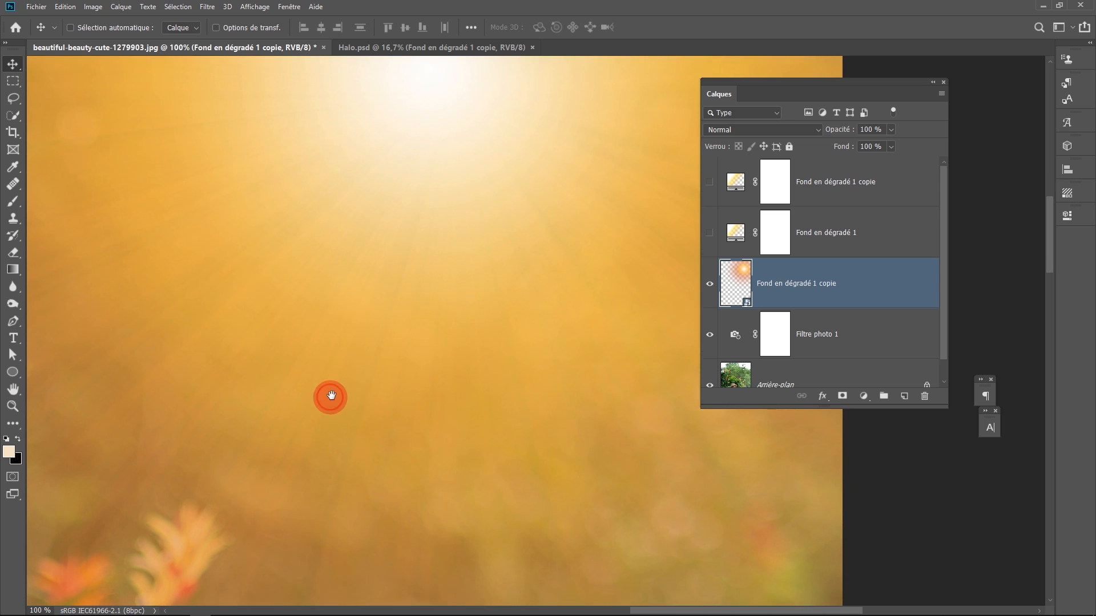
pyautogui.moveTo(327, 394); pyautogui.dragTo(430, 330)
pyautogui.hotkey('ctrl', 'alt', 'space')
pyautogui.moveTo(417, 277); pyautogui.dragTo(450, 234)
pyautogui.click(764, 294)
pyautogui.click(787, 133)
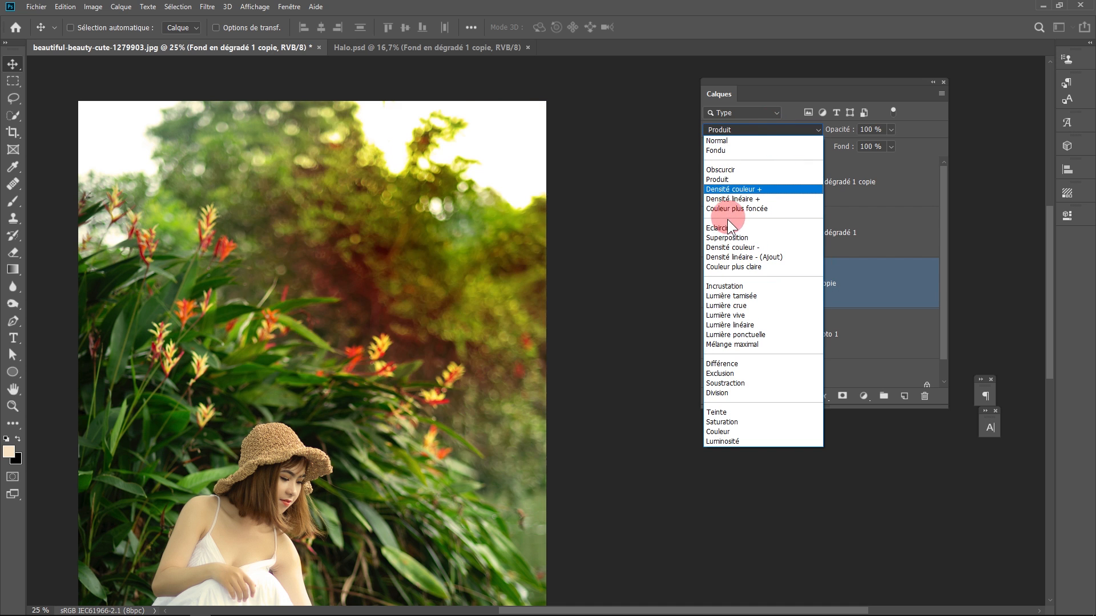
pyautogui.click(742, 258)
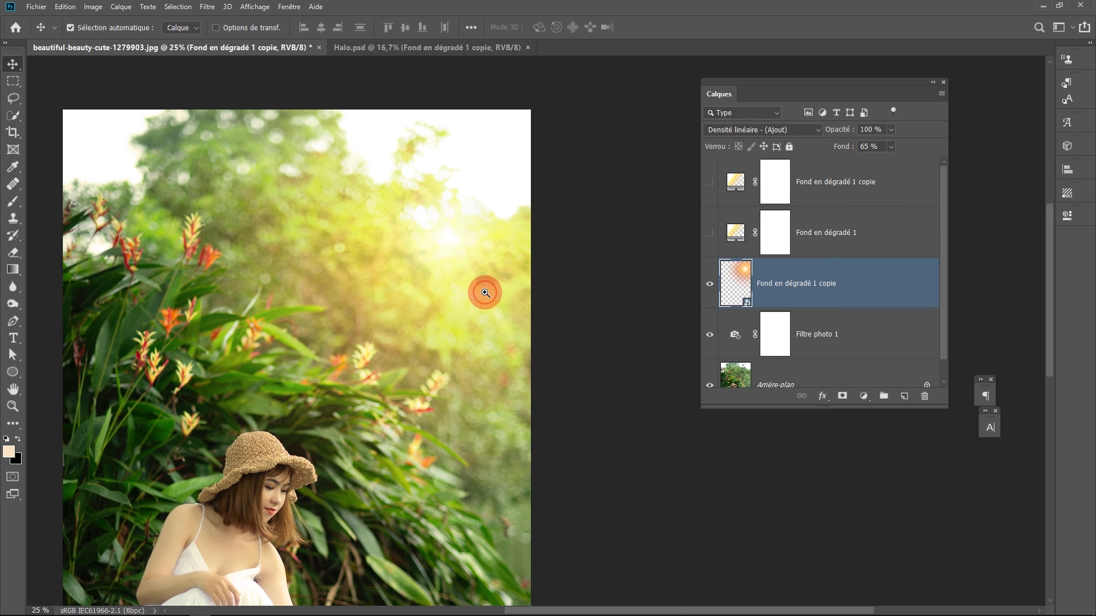
# Enlarge the halo proportionally to about 753 % and reposition it over the photo's upper-right area.
pyautogui.scroll(5, 484, 291)
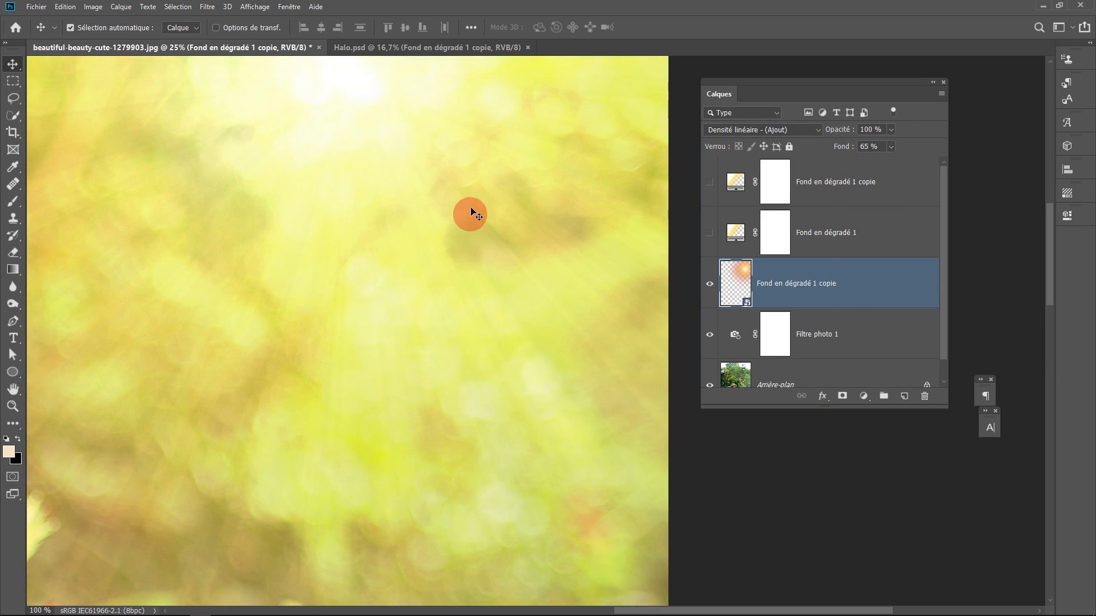
pyautogui.keyDown('ctrl'); pyautogui.keyDown('alt'); pyautogui.click(391, 249); pyautogui.keyUp('alt'); pyautogui.keyUp('ctrl')
pyautogui.keyDown('ctrl'); pyautogui.keyDown('alt'); pyautogui.click(337, 264); pyautogui.keyUp('alt'); pyautogui.keyUp('ctrl')
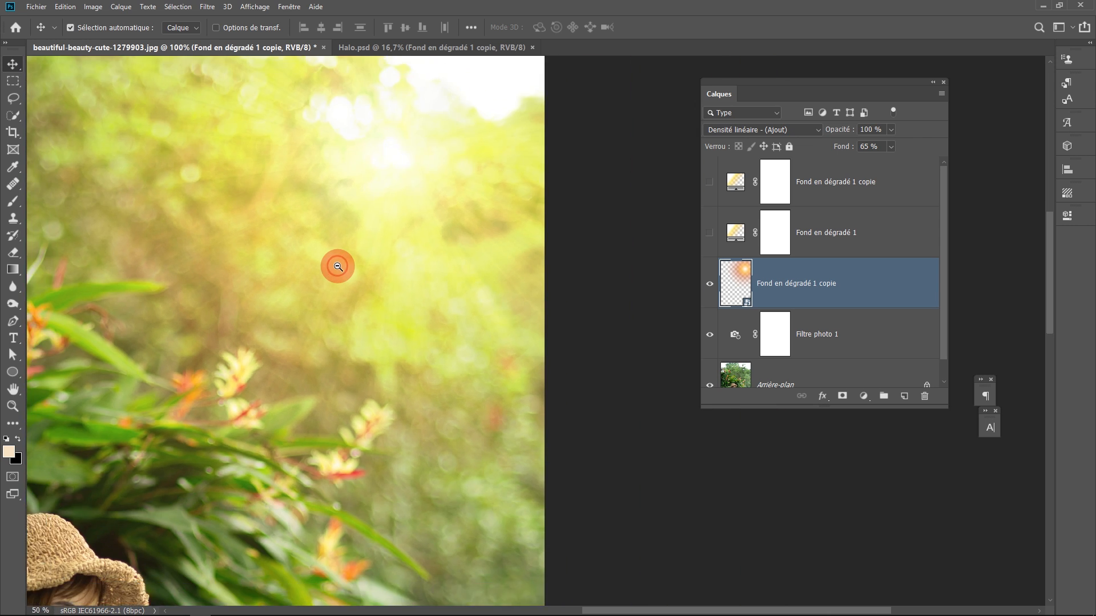
pyautogui.keyDown('ctrl'); pyautogui.keyDown('alt'); pyautogui.click(343, 270); pyautogui.keyUp('alt'); pyautogui.keyUp('ctrl')
pyautogui.moveTo(344, 233); pyautogui.dragTo(322, 229)
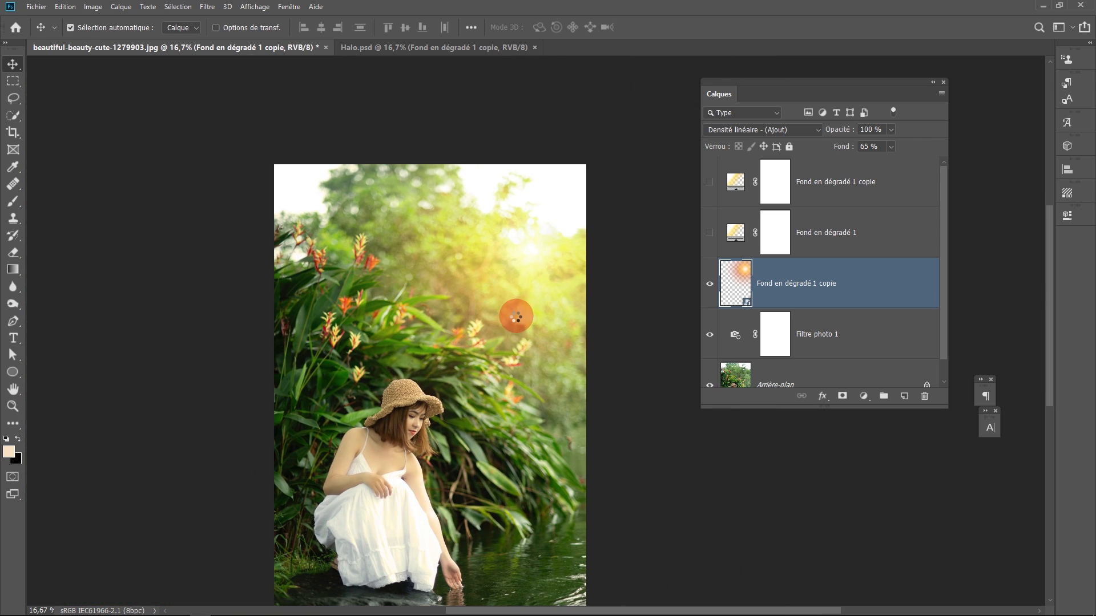
pyautogui.hotkey('ctrl', 't')
pyautogui.moveTo(323, 459); pyautogui.dragTo(244, 480)
pyautogui.moveTo(513, 114); pyautogui.dragTo(477, 236)
pyautogui.click(549, 27)
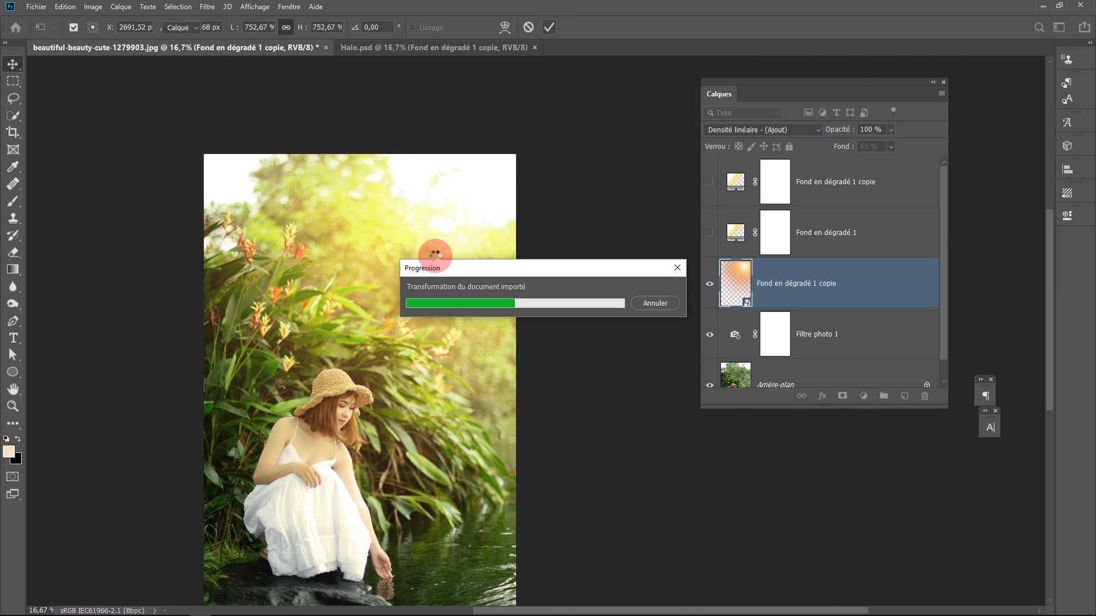
# Apply a Gaussian blur (Flou gaussien) with a 5,2-pixel radius to the halo smart object in the portrait photo.
pyautogui.keyDown('ctrl'); pyautogui.click(455, 307); pyautogui.keyUp('ctrl')
pyautogui.keyDown('ctrl'); pyautogui.click(455, 306); pyautogui.keyUp('ctrl')
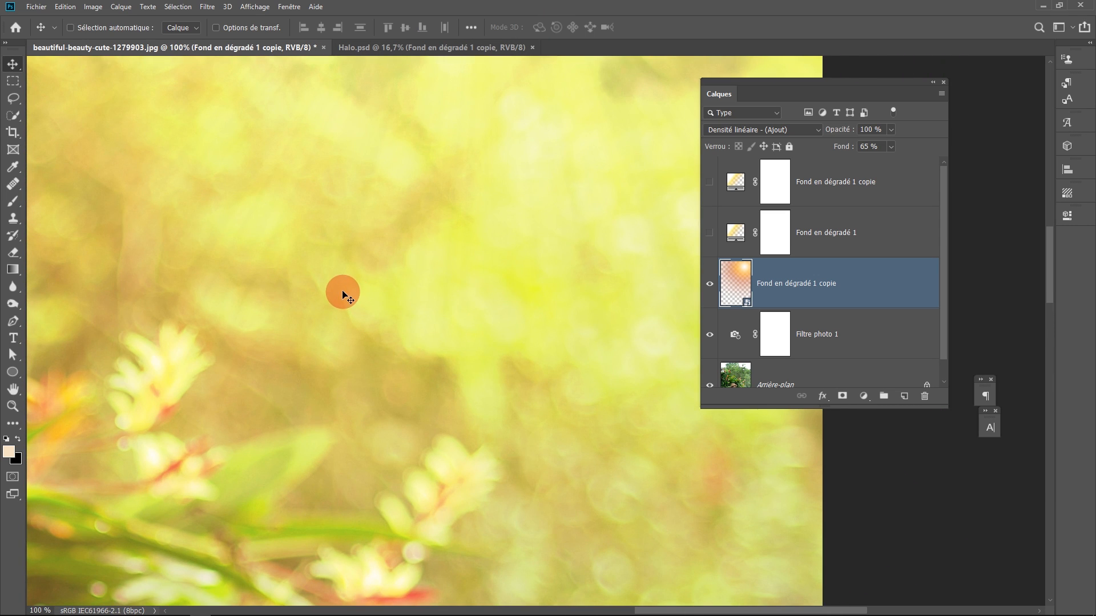
pyautogui.moveTo(373, 283); pyautogui.dragTo(399, 472)
pyautogui.moveTo(436, 357); pyautogui.dragTo(557, 344)
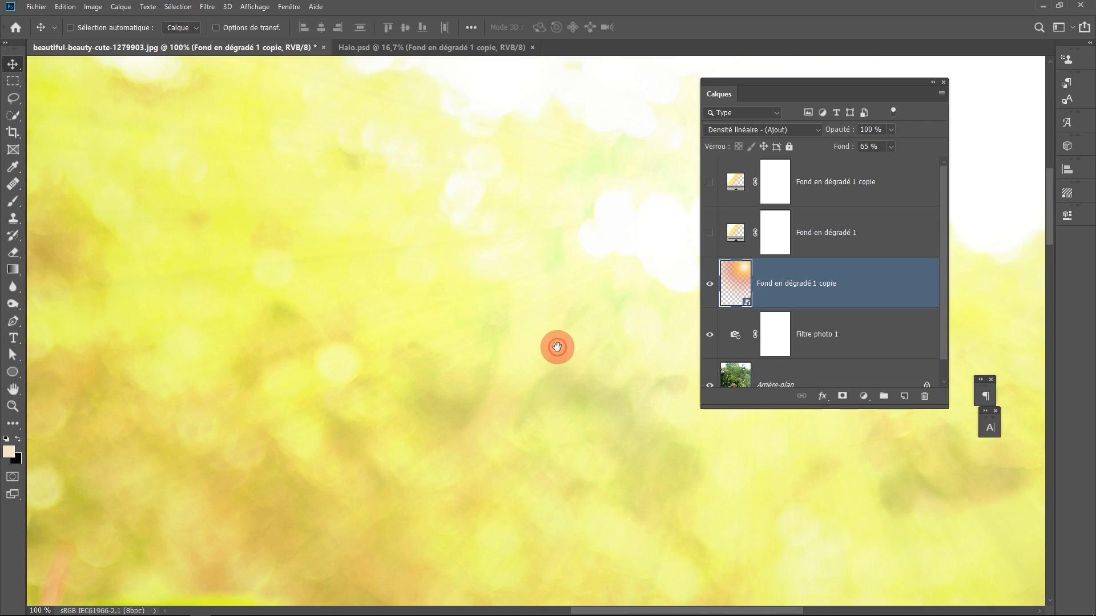
pyautogui.keyDown('alt'); pyautogui.click(415, 307); pyautogui.keyUp('alt')
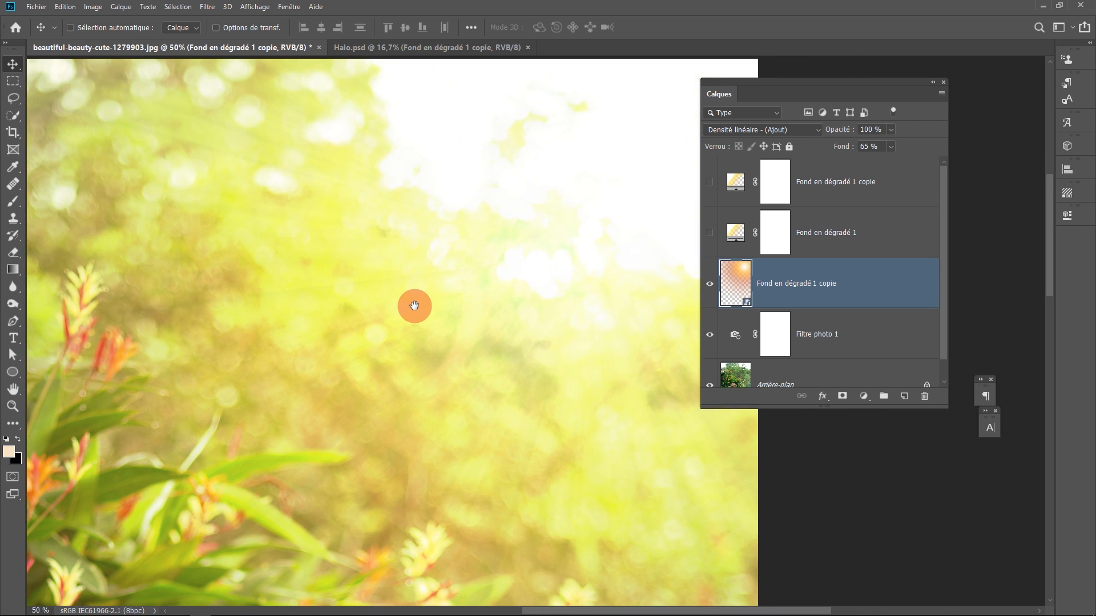
pyautogui.keyDown('alt'); pyautogui.click(480, 287); pyautogui.keyUp('alt')
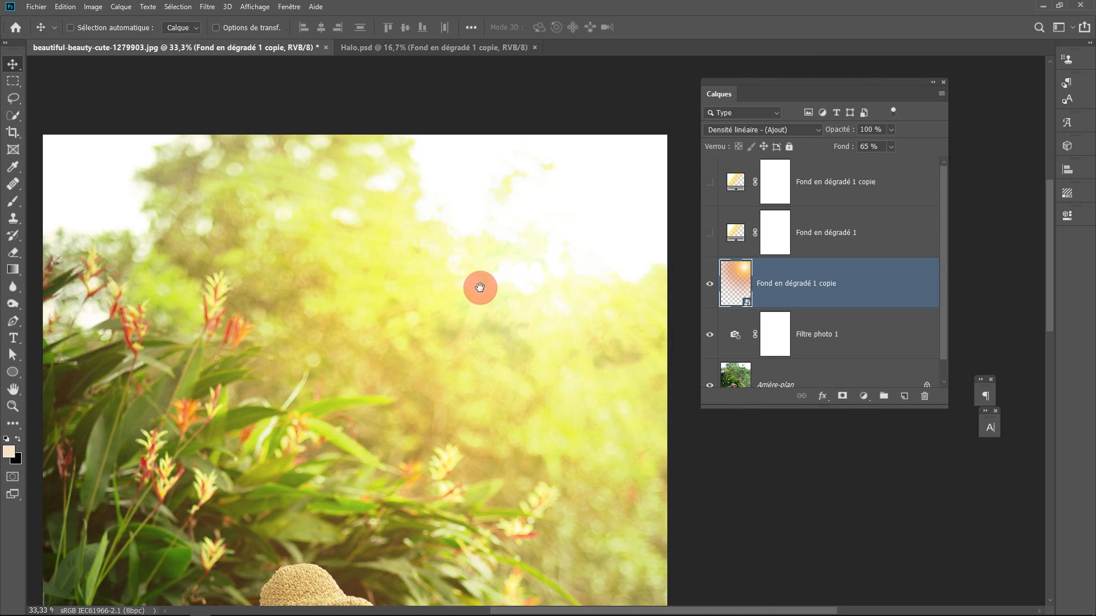
pyautogui.keyDown('ctrl'); pyautogui.click(480, 287); pyautogui.keyUp('ctrl')
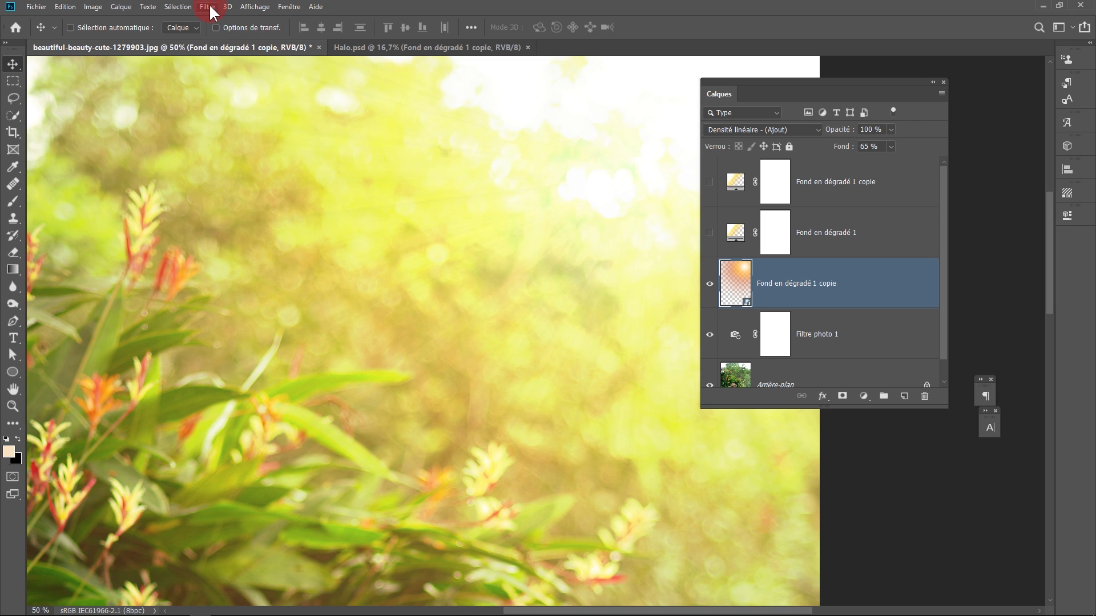
pyautogui.click(209, 7)
pyautogui.moveTo(255, 201)
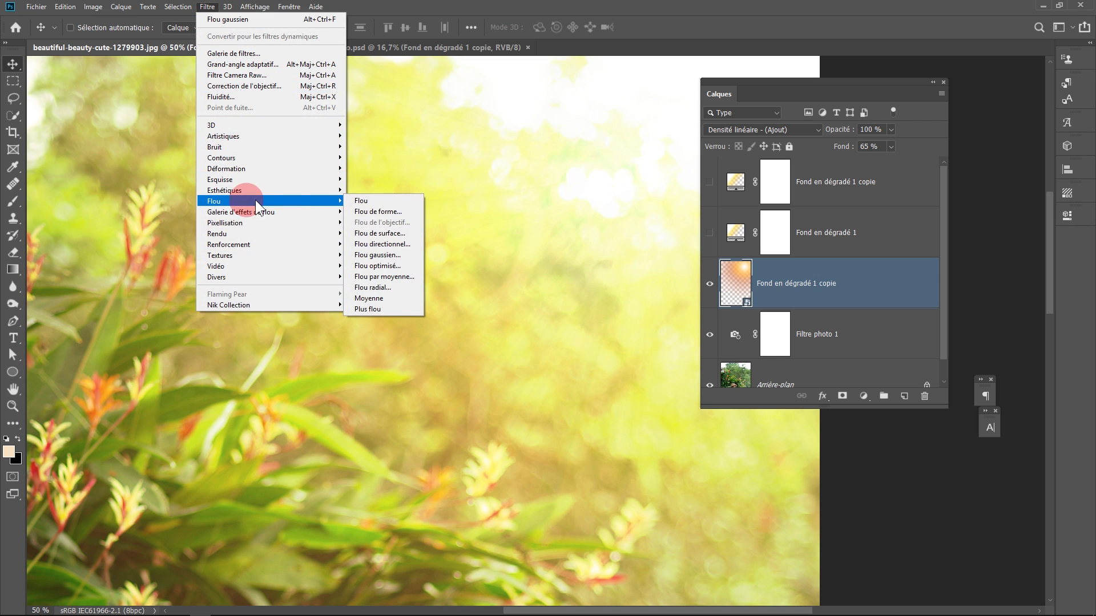
pyautogui.click(378, 255)
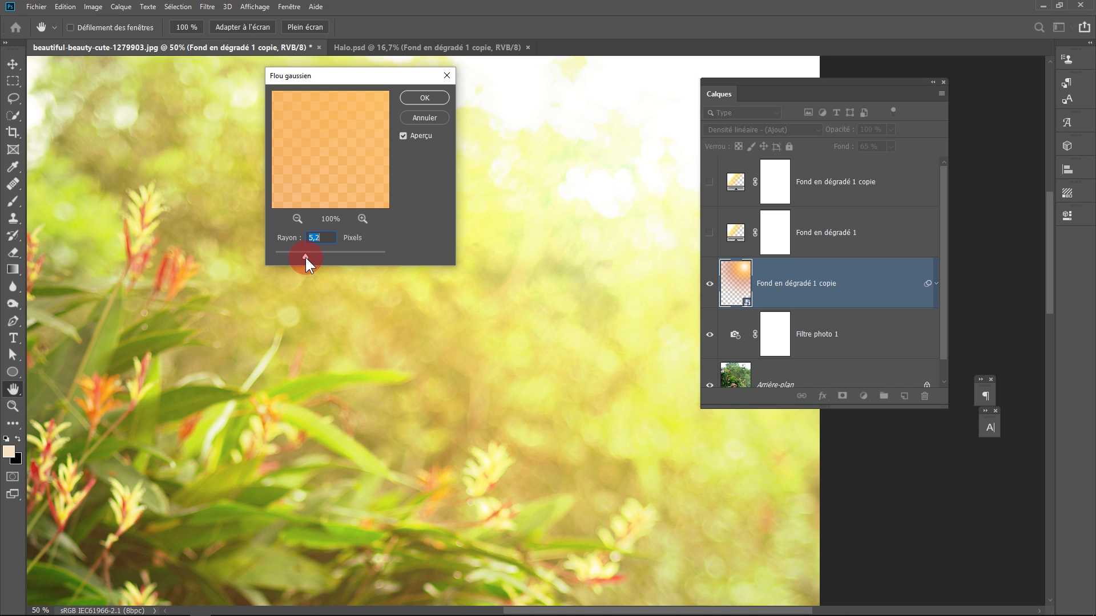
pyautogui.click(425, 97)
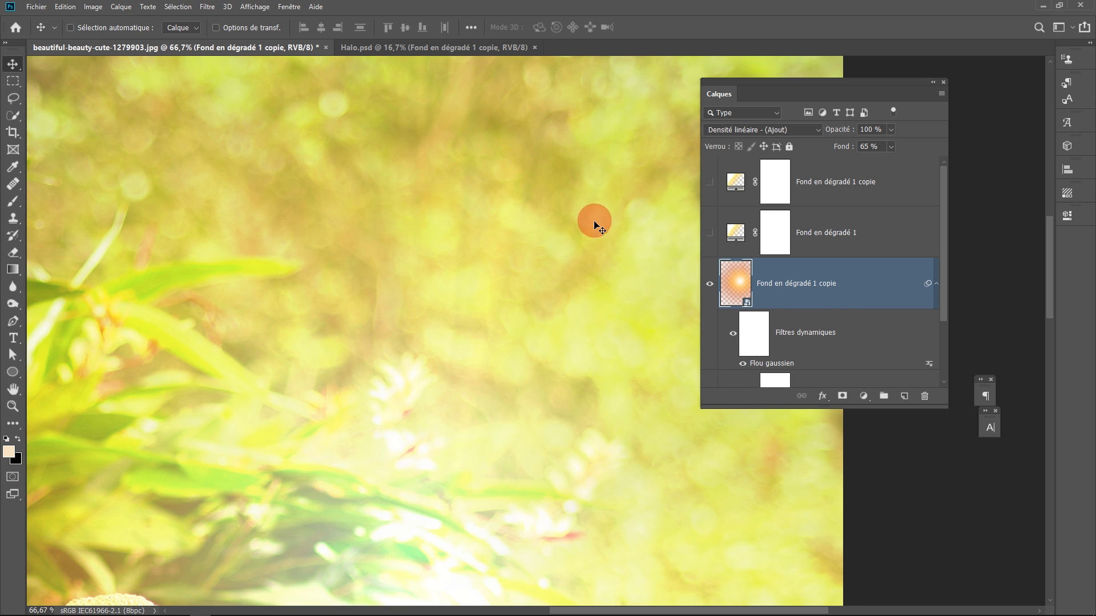
# Move the orange halo slightly higher over the trees and open its smart object's contents for editing.
pyautogui.click(490, 264)
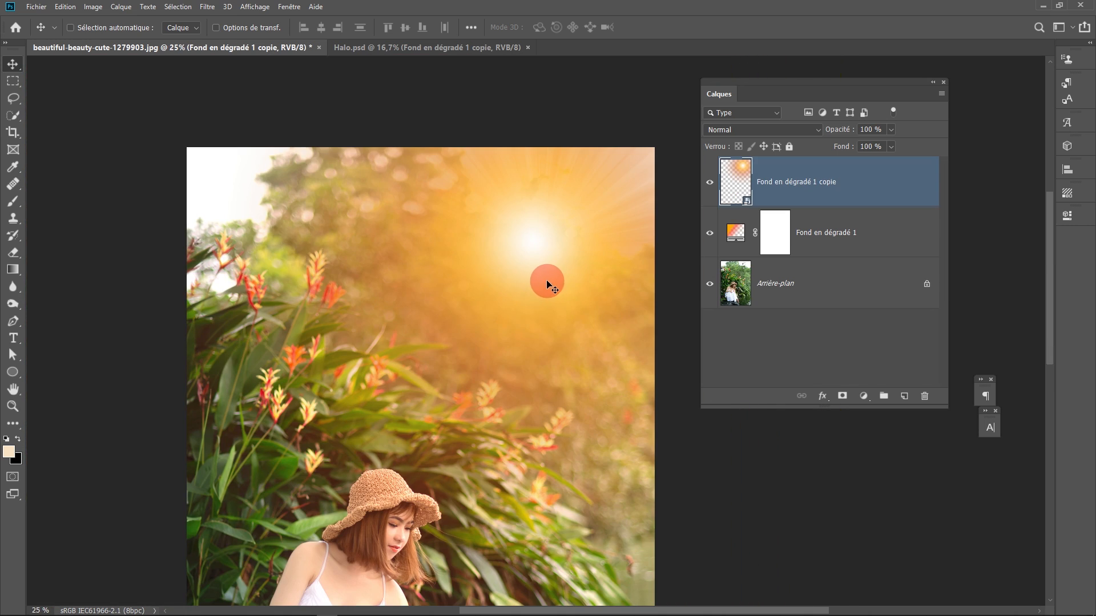
pyautogui.moveTo(547, 281); pyautogui.dragTo(546, 251)
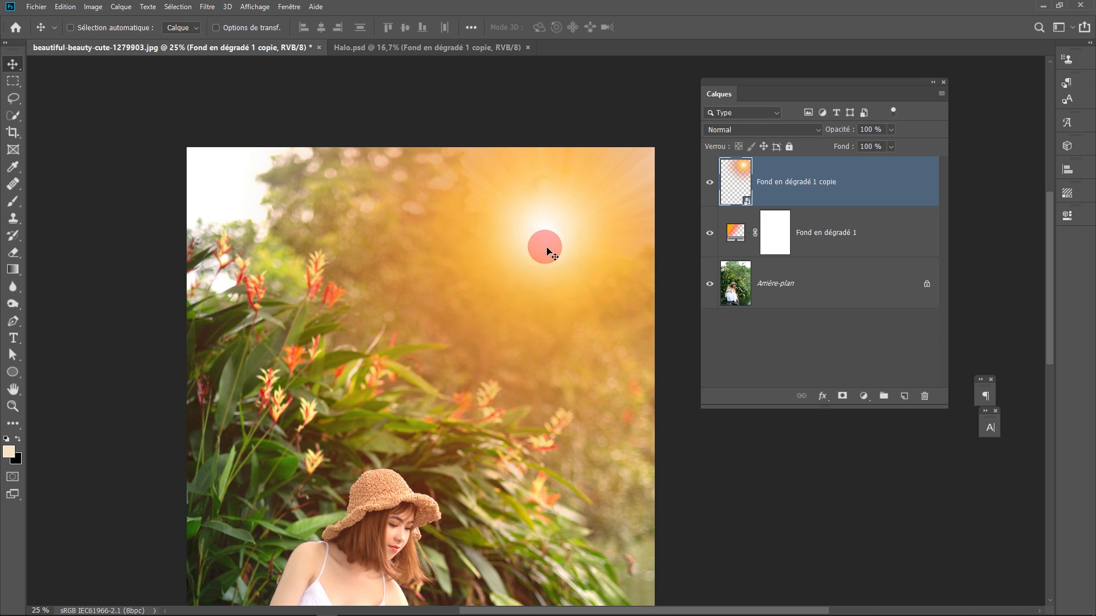
pyautogui.doubleClick(740, 184)
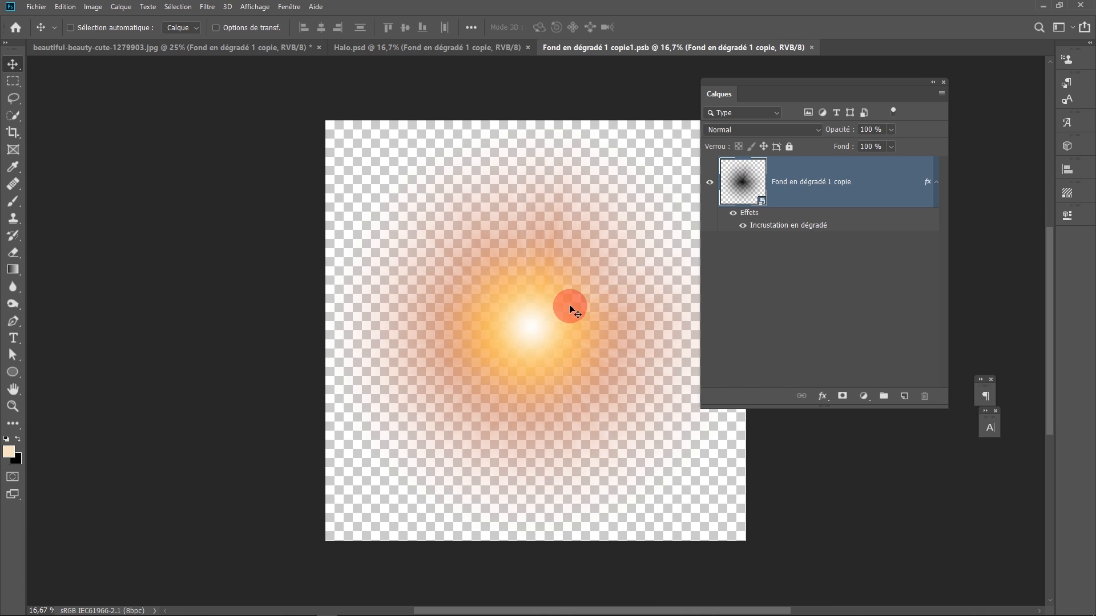
# Change the middle colour stop of the halo's gradient overlay (Incrustation en dégradé) to ff704a.
pyautogui.doubleClick(768, 227)
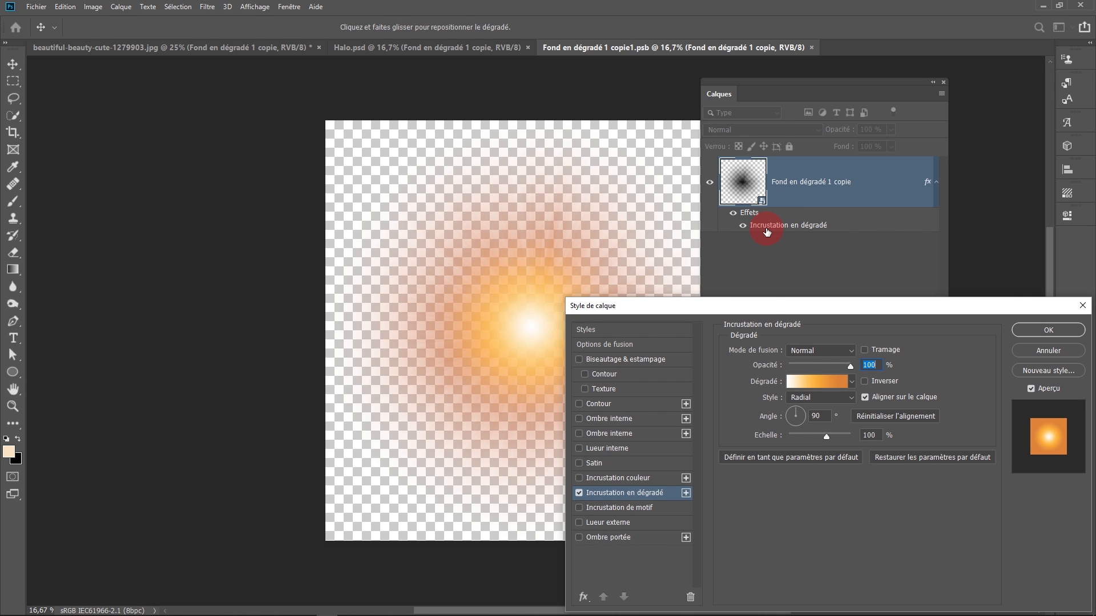
pyautogui.click(808, 382)
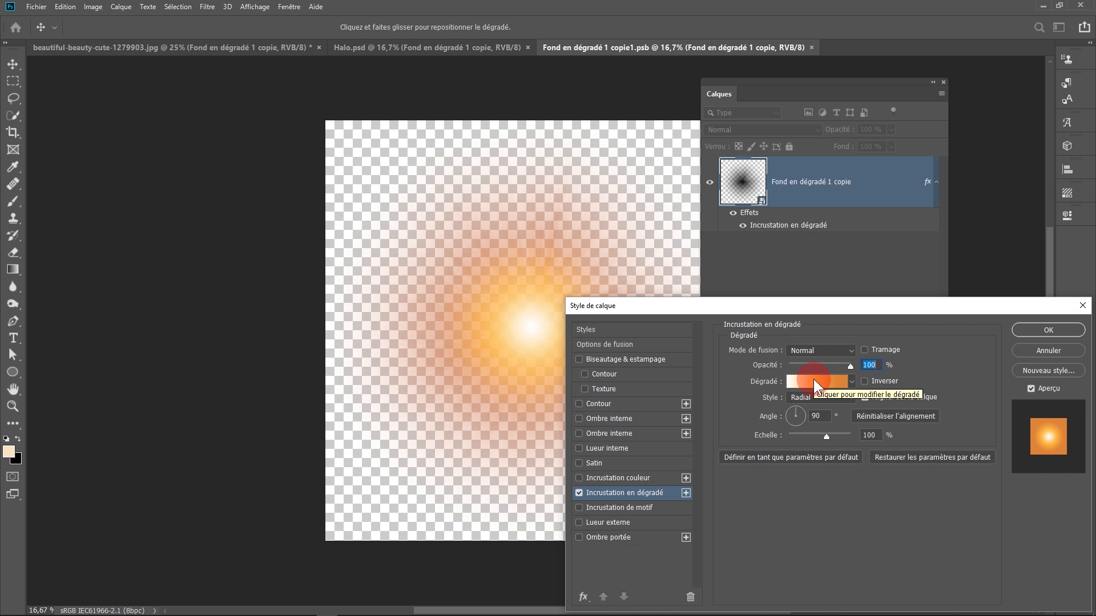
pyautogui.click(813, 379)
pyautogui.click(813, 431)
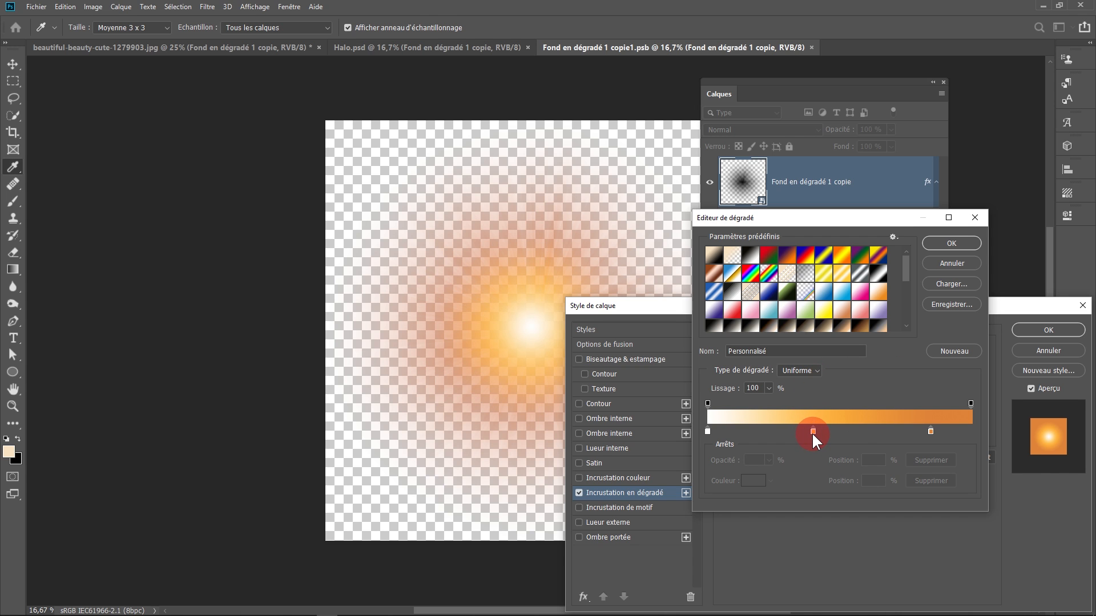
pyautogui.click(753, 480)
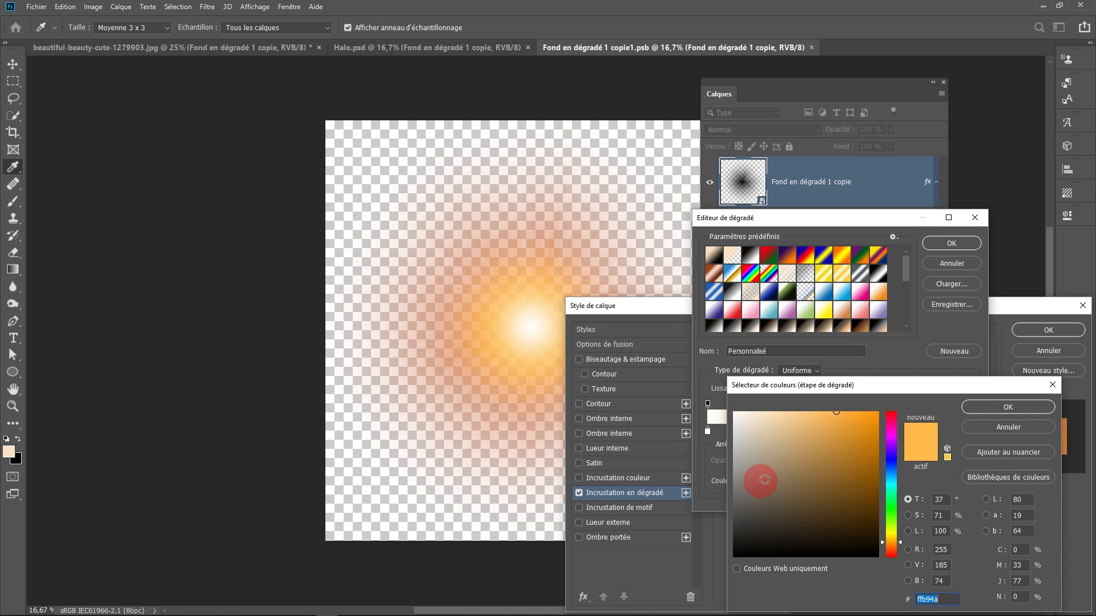
pyautogui.moveTo(889, 543); pyautogui.dragTo(892, 551)
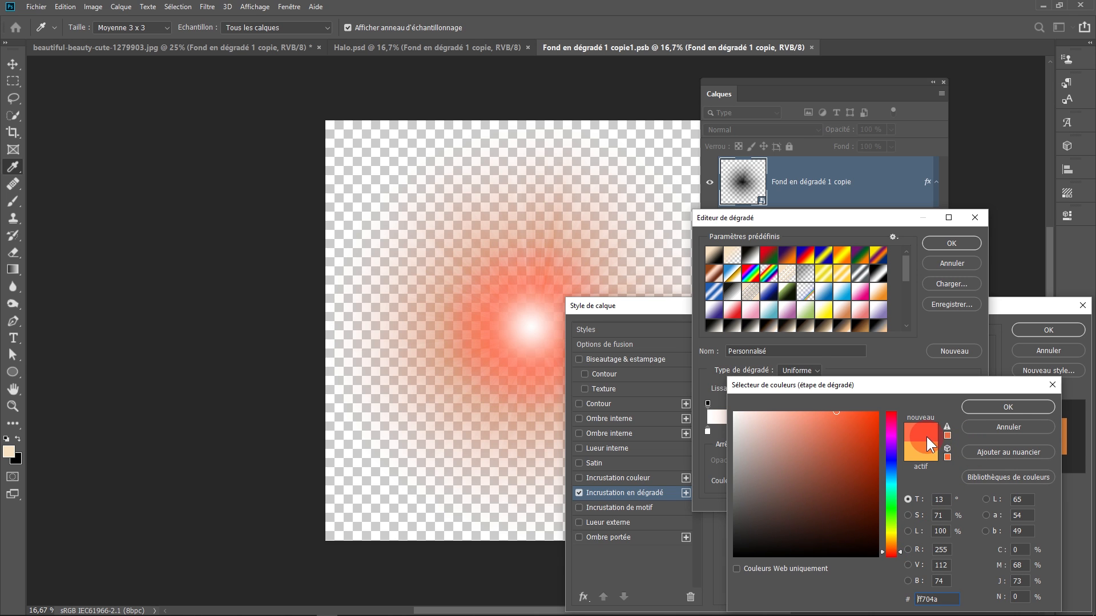
pyautogui.click(1007, 407)
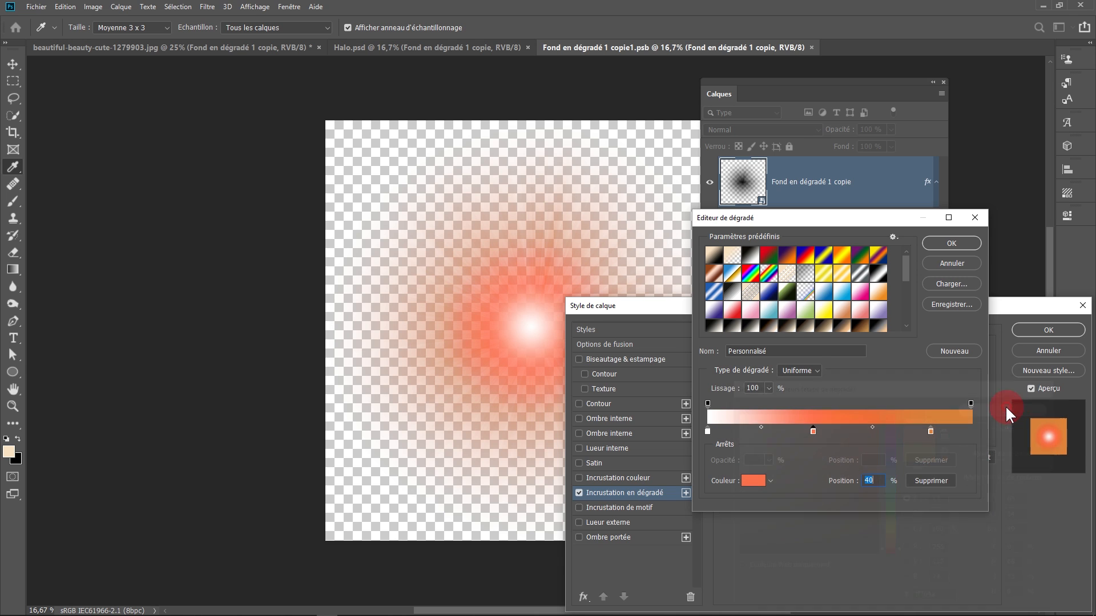
pyautogui.click(963, 243)
pyautogui.click(1022, 330)
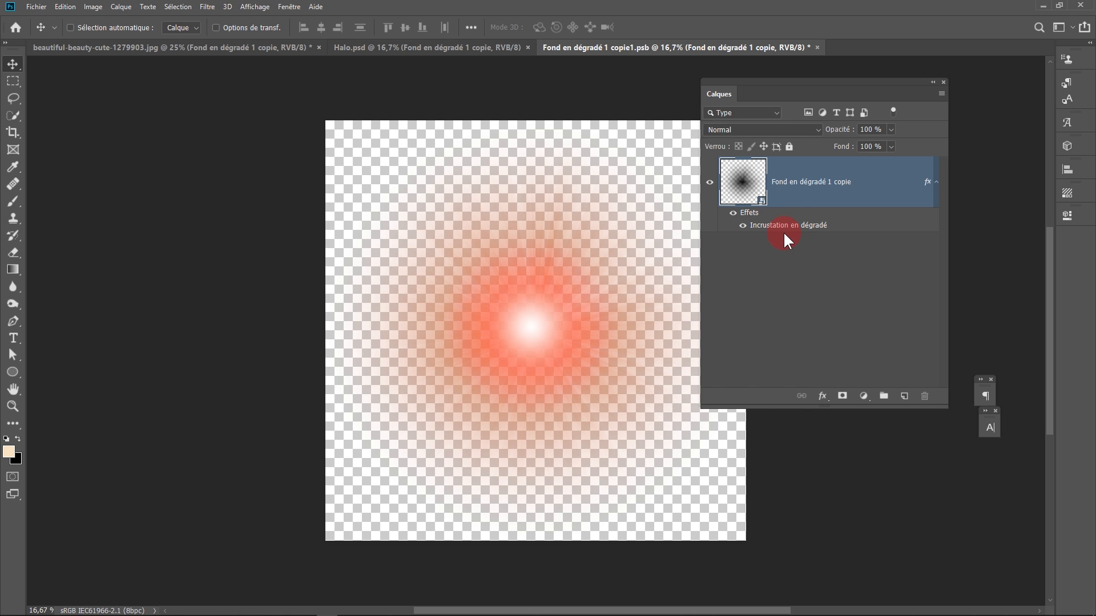
# Open the nested smart object and change the gradient type of the Fond en dégradé 1 fill to Uniforme.
pyautogui.doubleClick(744, 185)
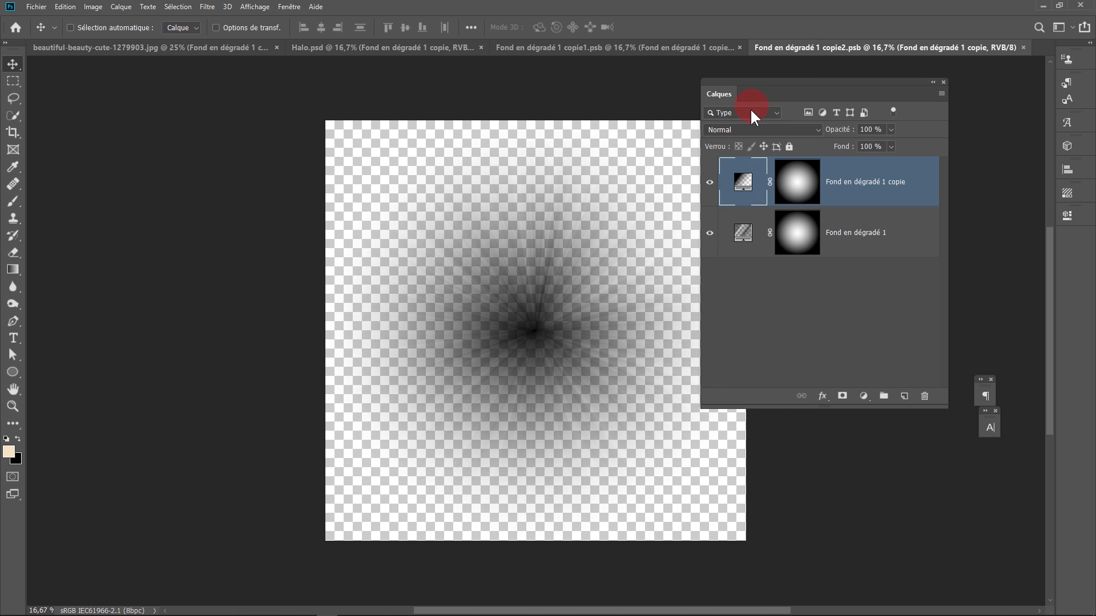
pyautogui.click(741, 235)
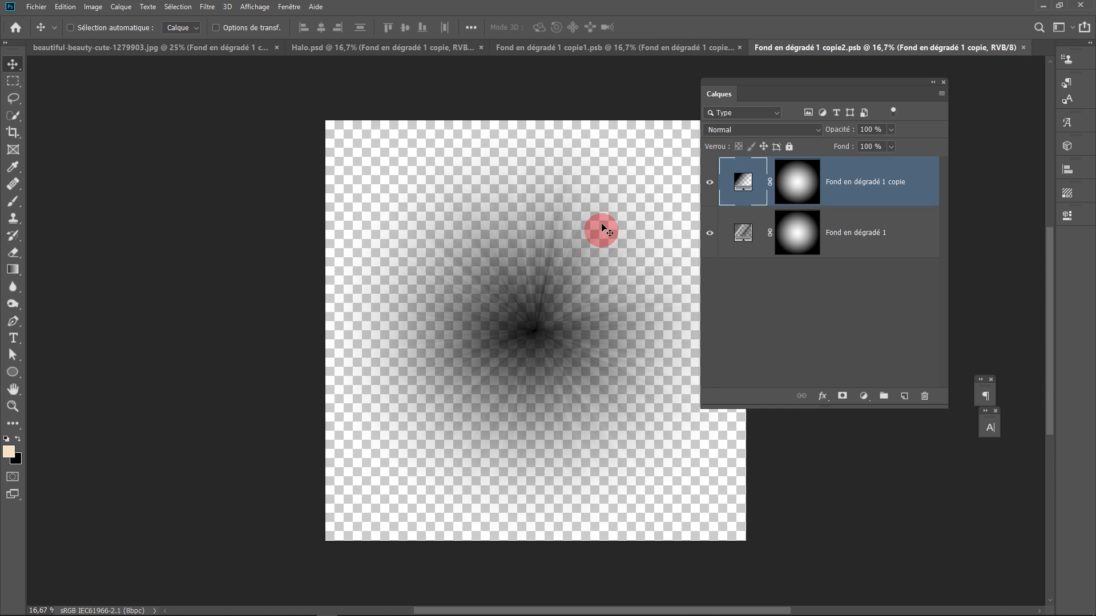
pyautogui.click(757, 239)
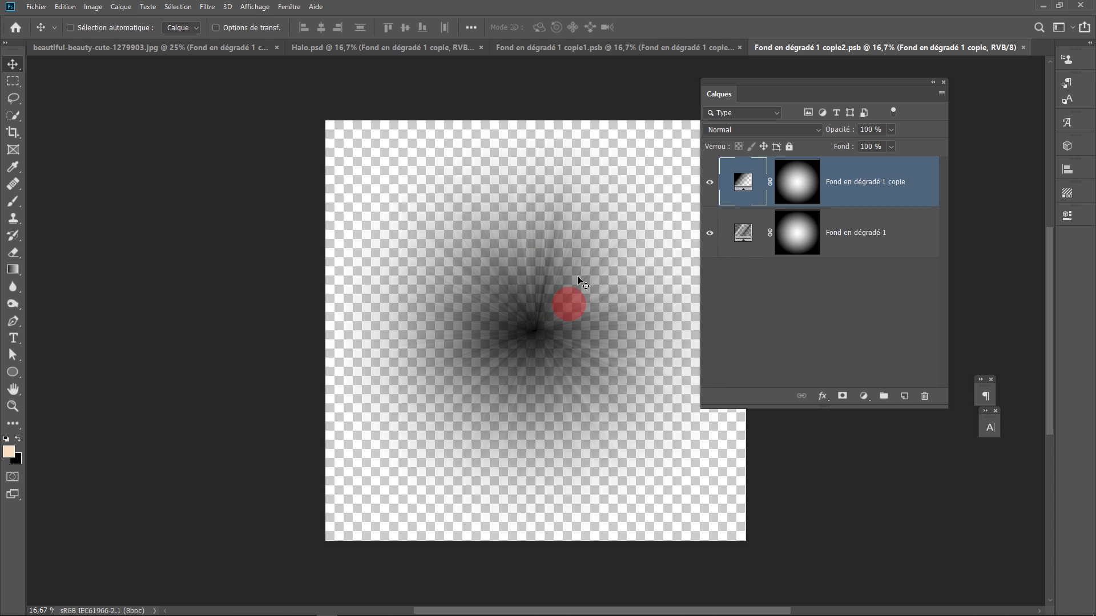
pyautogui.doubleClick(745, 234)
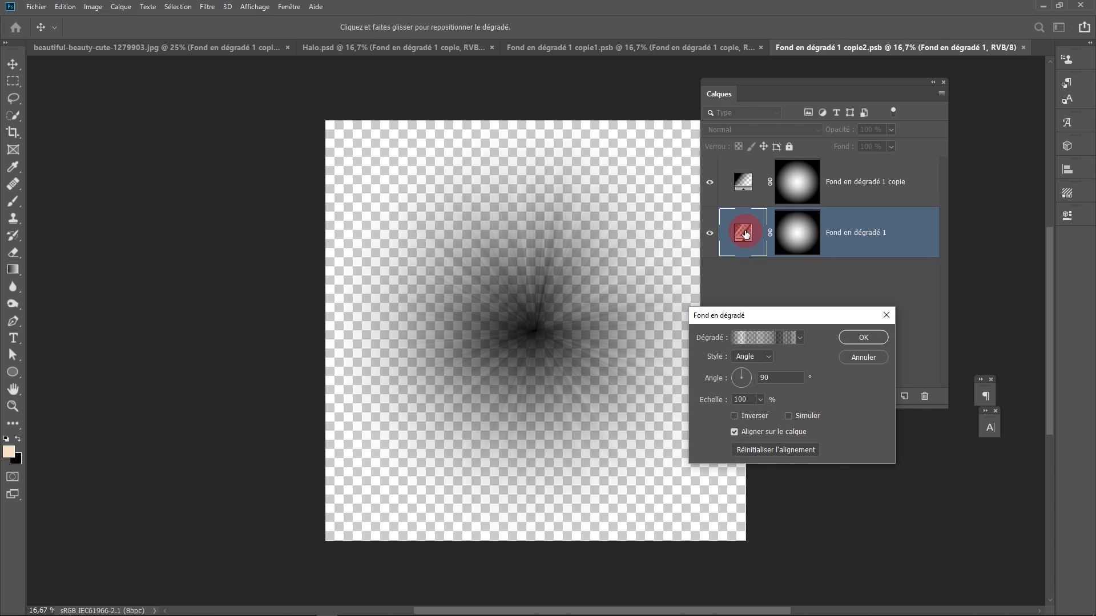
pyautogui.click(750, 342)
pyautogui.moveTo(786, 221); pyautogui.dragTo(469, 162)
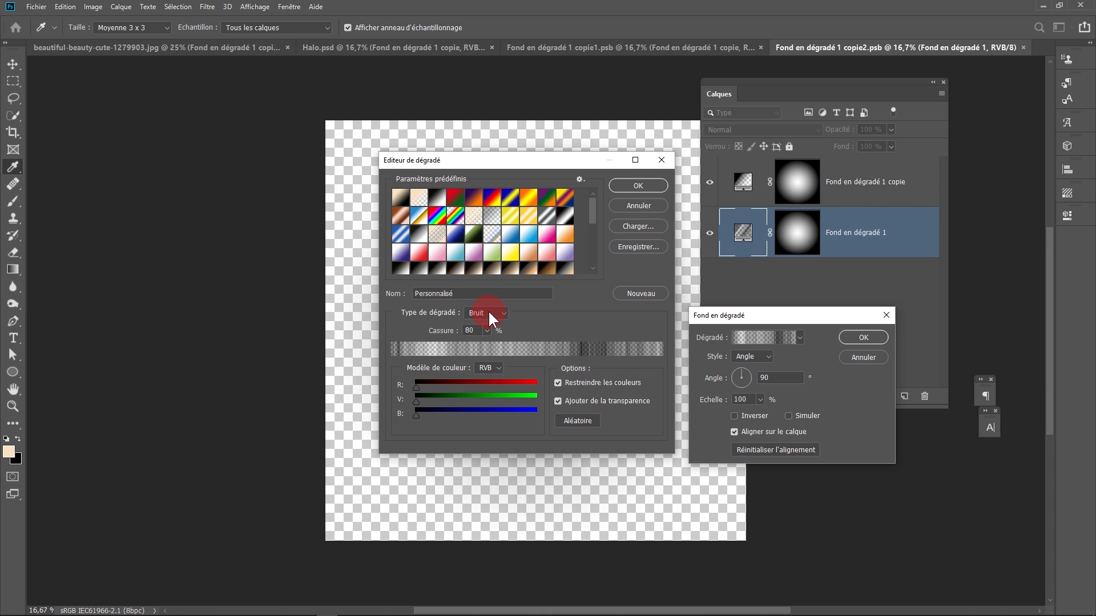
pyautogui.click(486, 322)
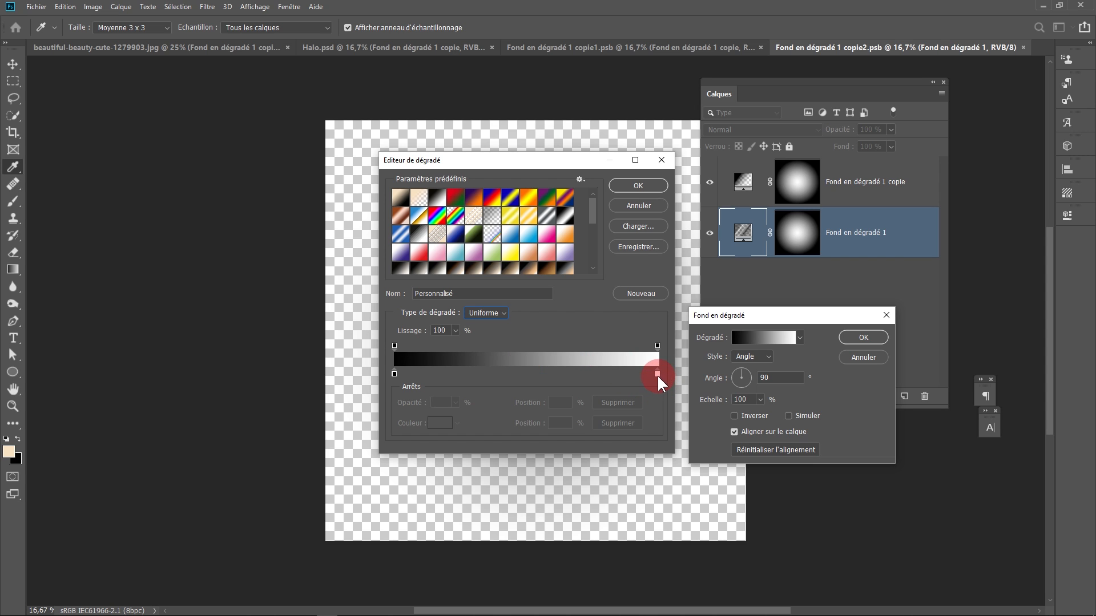
# Move the gradient's white colour stop and its end opacity stop to position 5 %.
pyautogui.moveTo(657, 375); pyautogui.dragTo(409, 376)
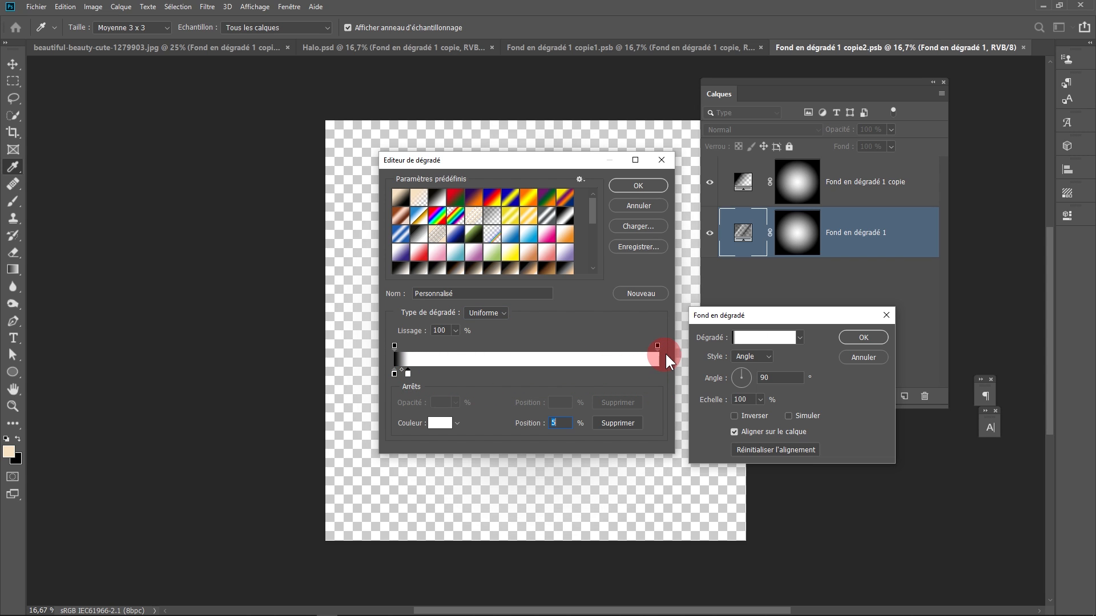
pyautogui.moveTo(657, 346); pyautogui.dragTo(581, 349)
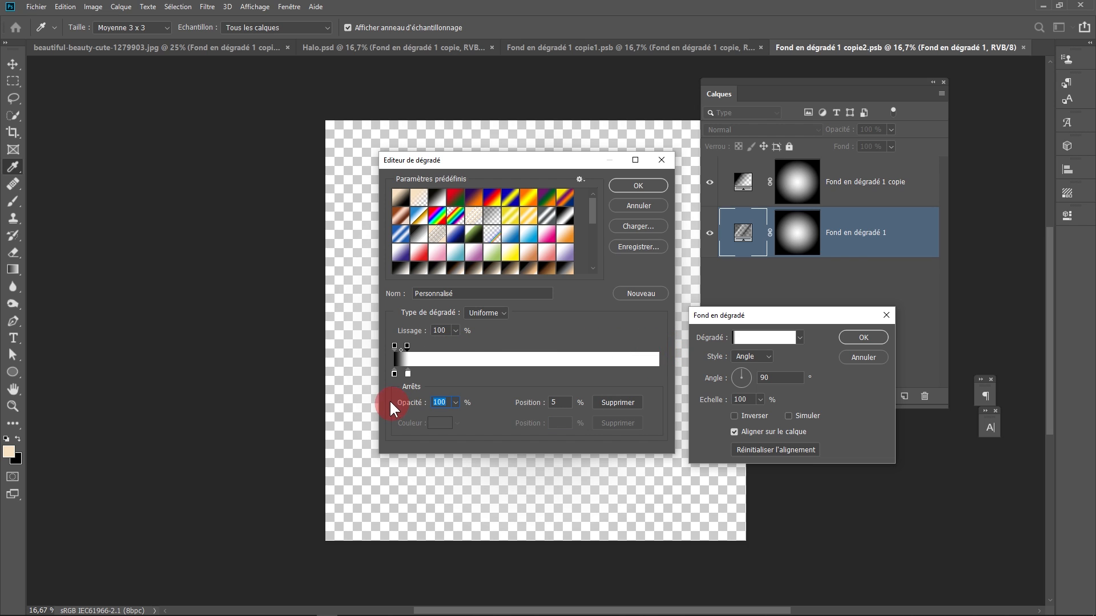
pyautogui.click(408, 375)
# Add ten black colour stops at roughly regular intervals along the gradient, from position 11 % to 92 %.
pyautogui.click(392, 375)
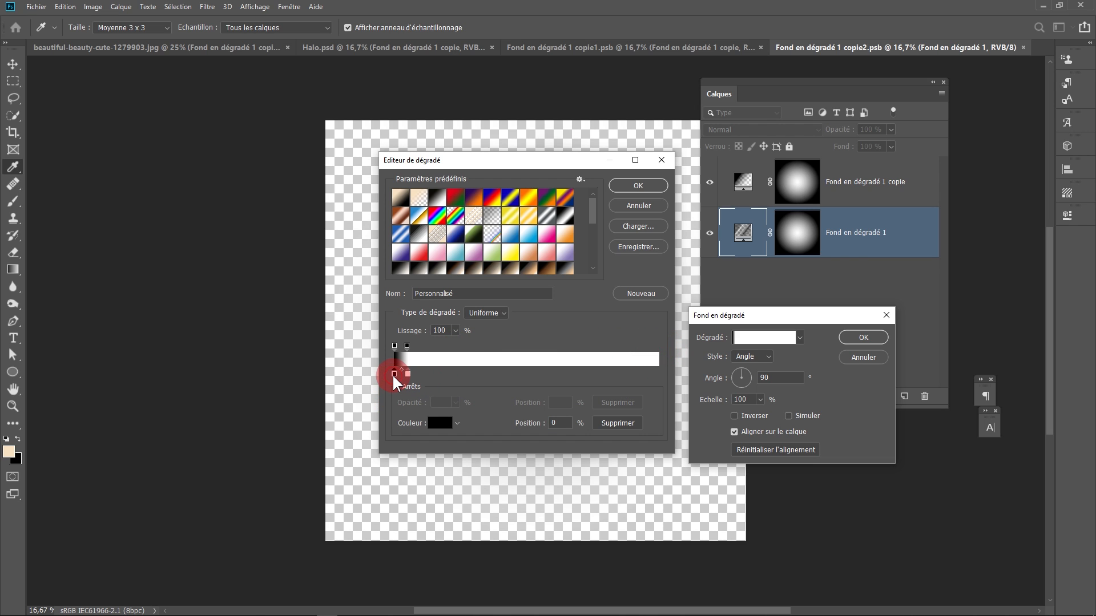
pyautogui.click(424, 374)
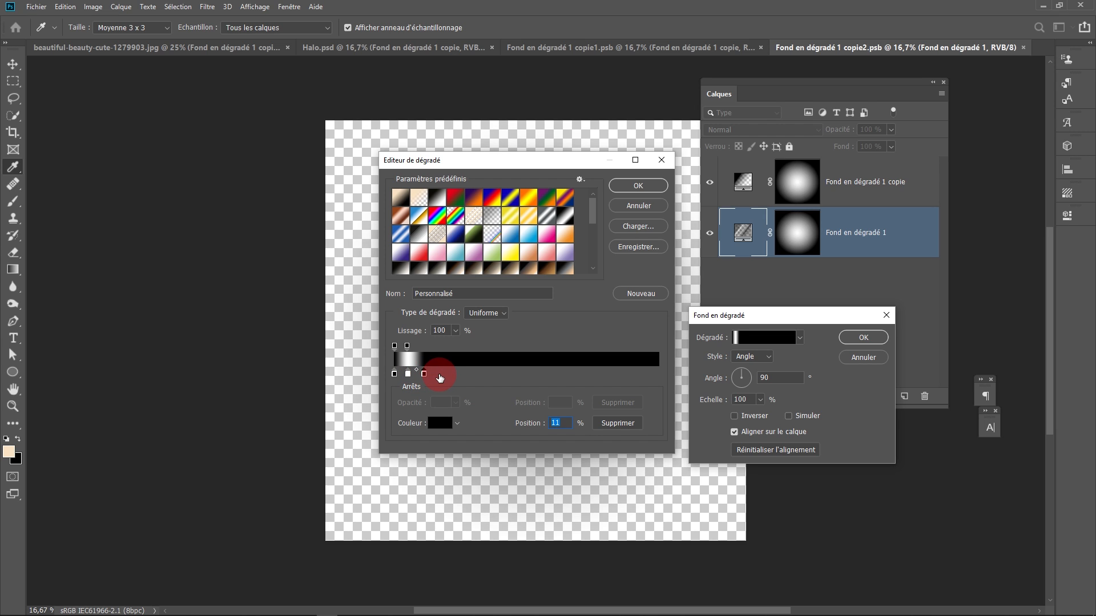
pyautogui.click(438, 375)
pyautogui.moveTo(438, 375); pyautogui.dragTo(442, 375)
pyautogui.click(463, 375)
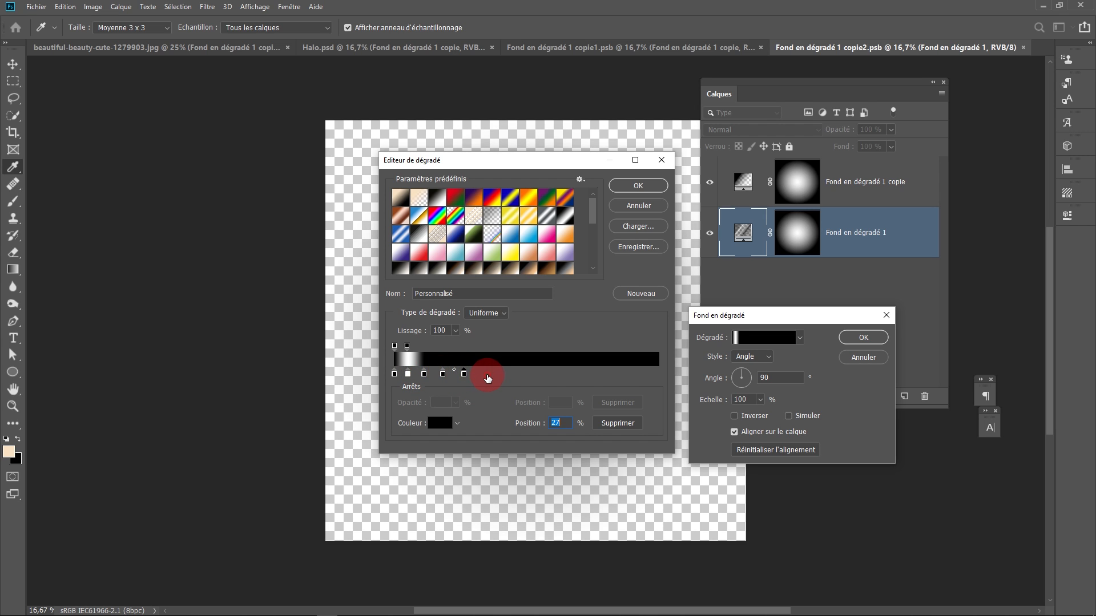
pyautogui.click(505, 375)
pyautogui.click(532, 375)
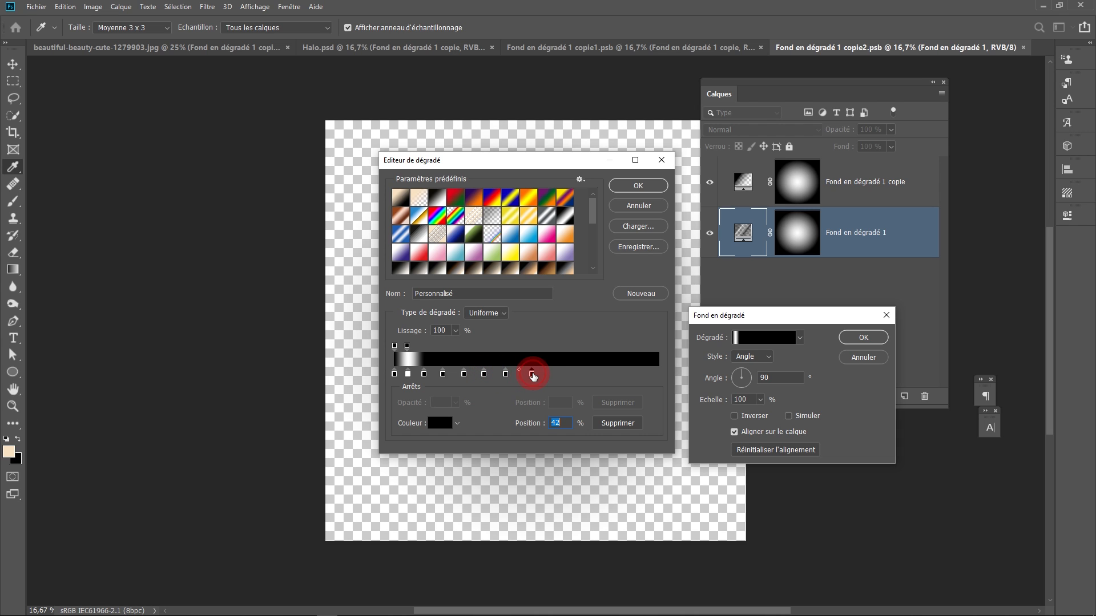
pyautogui.click(557, 374)
pyautogui.click(588, 375)
pyautogui.click(613, 375)
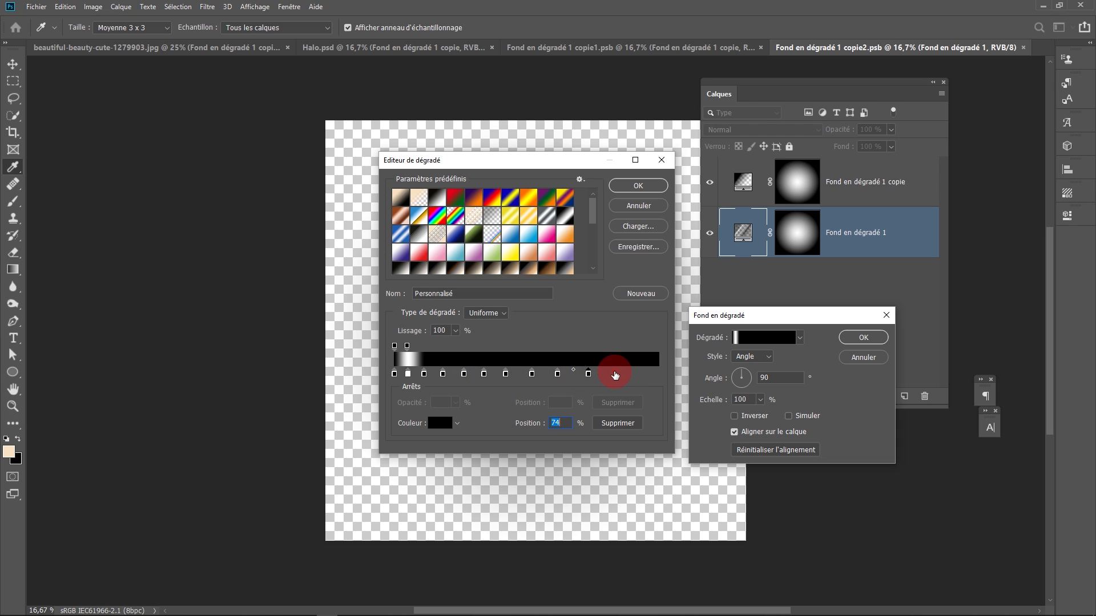
pyautogui.click(638, 375)
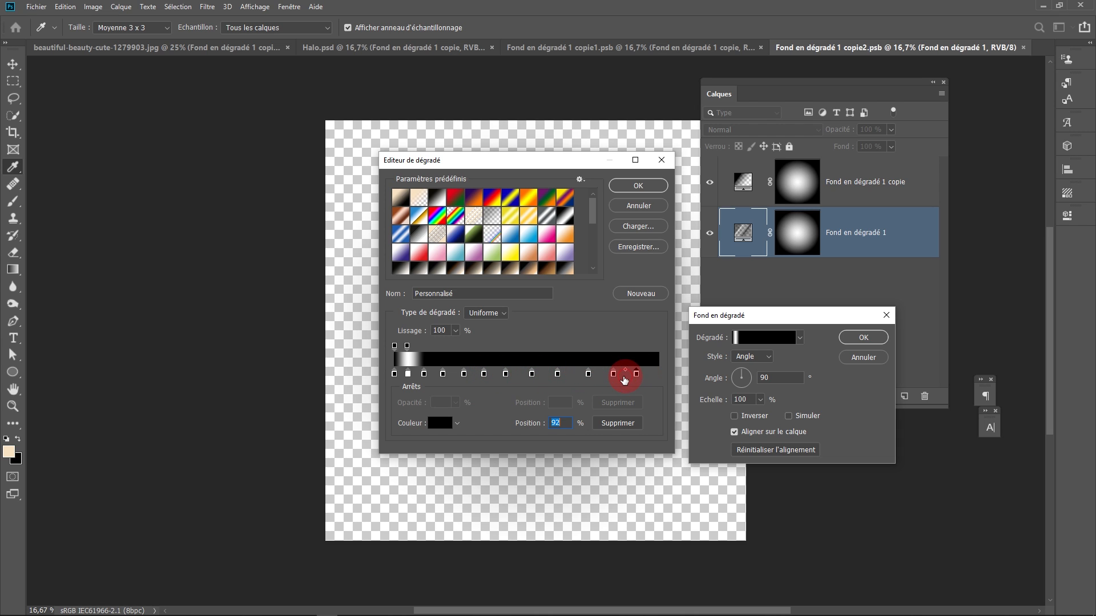
# Add ten white colour stops between the black ones along the gradient, from position 15 % to 97 %.
pyautogui.click(409, 373)
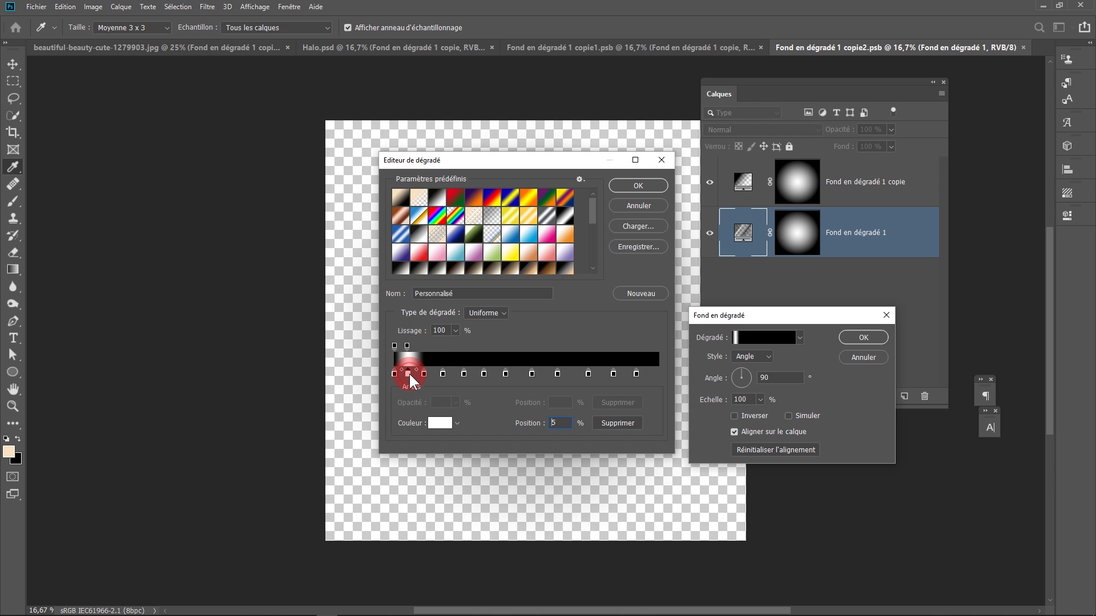
pyautogui.click(432, 375)
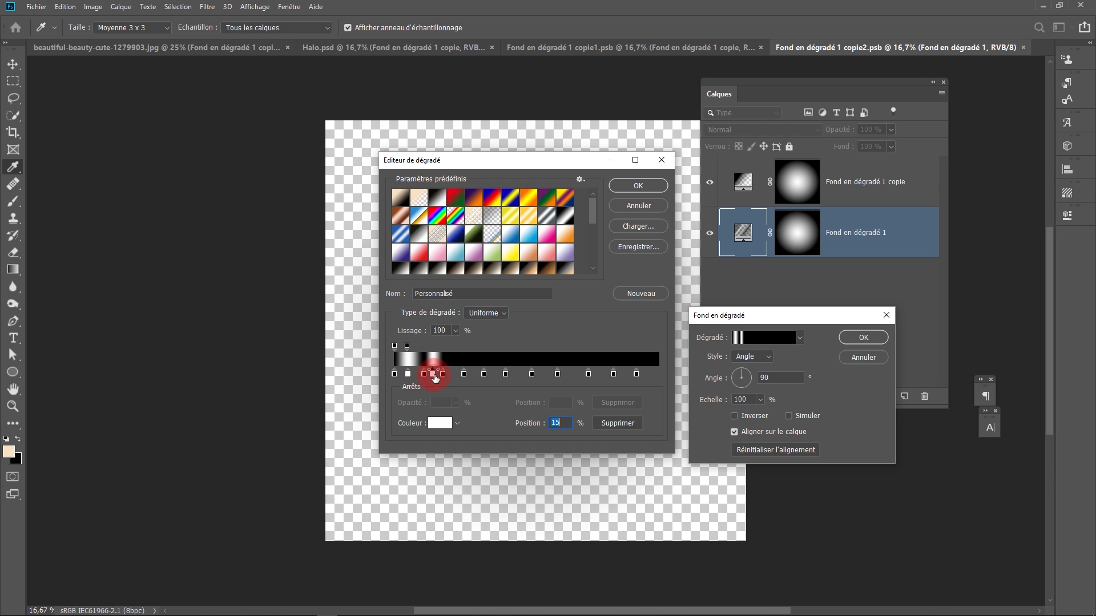
pyautogui.click(454, 375)
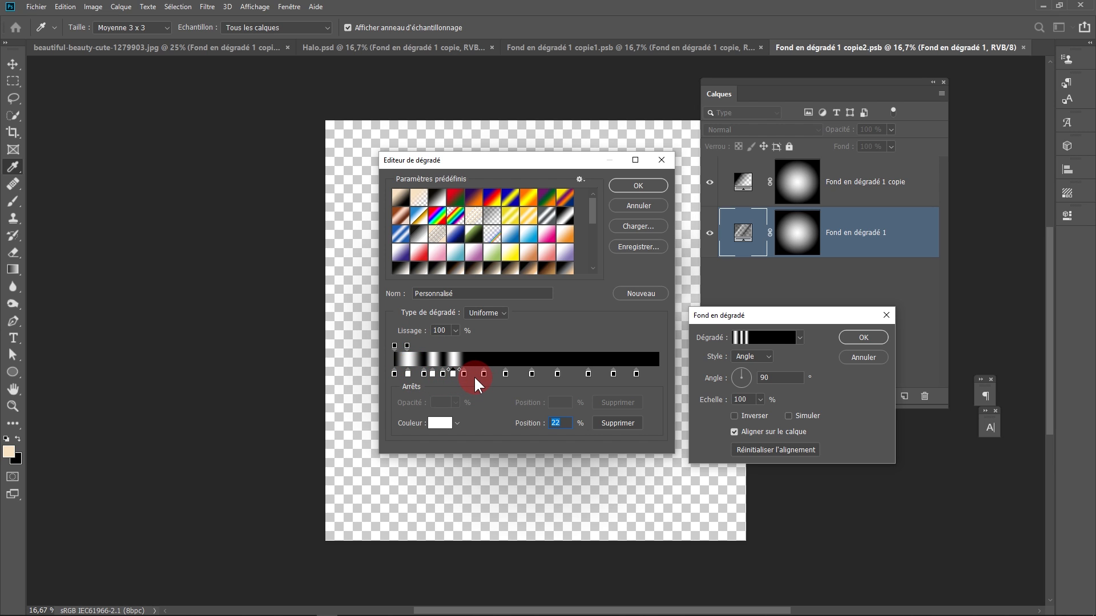
pyautogui.click(473, 375)
pyautogui.click(494, 375)
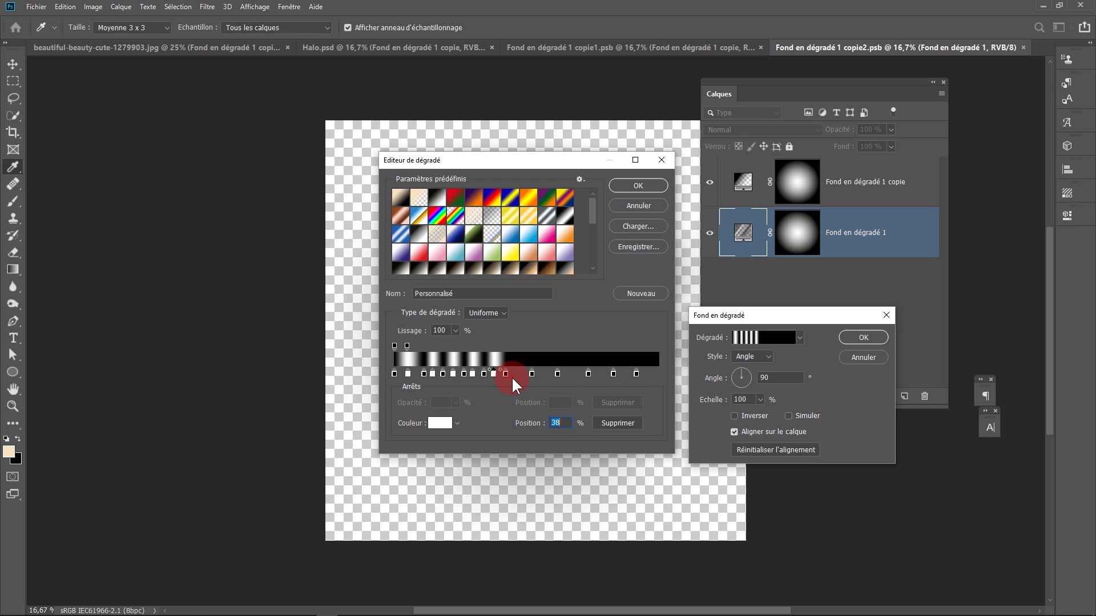
pyautogui.click(541, 375)
pyautogui.click(568, 375)
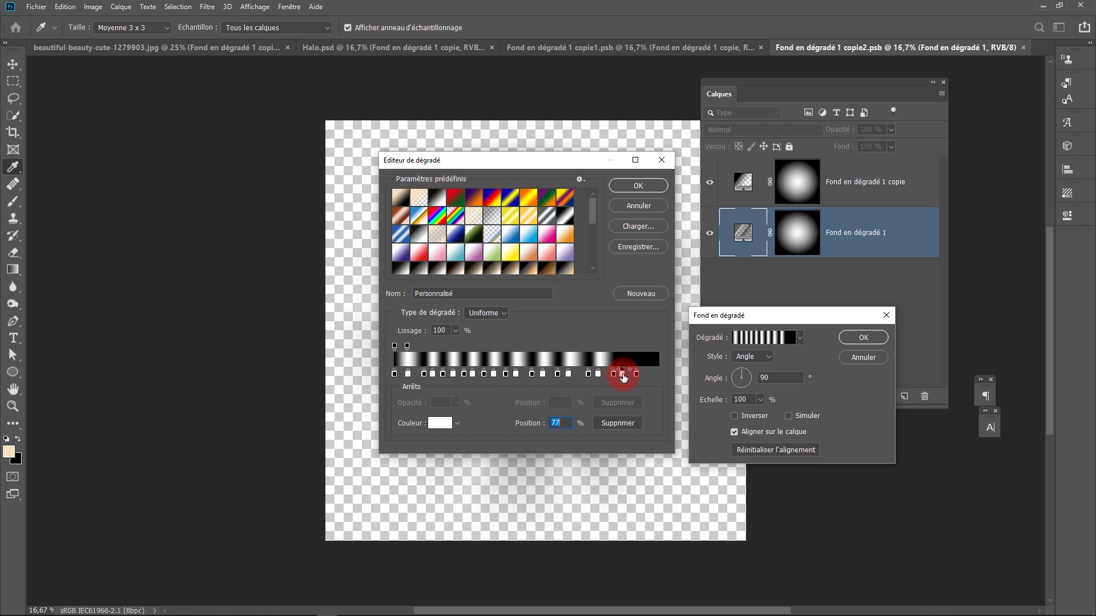
pyautogui.click(649, 375)
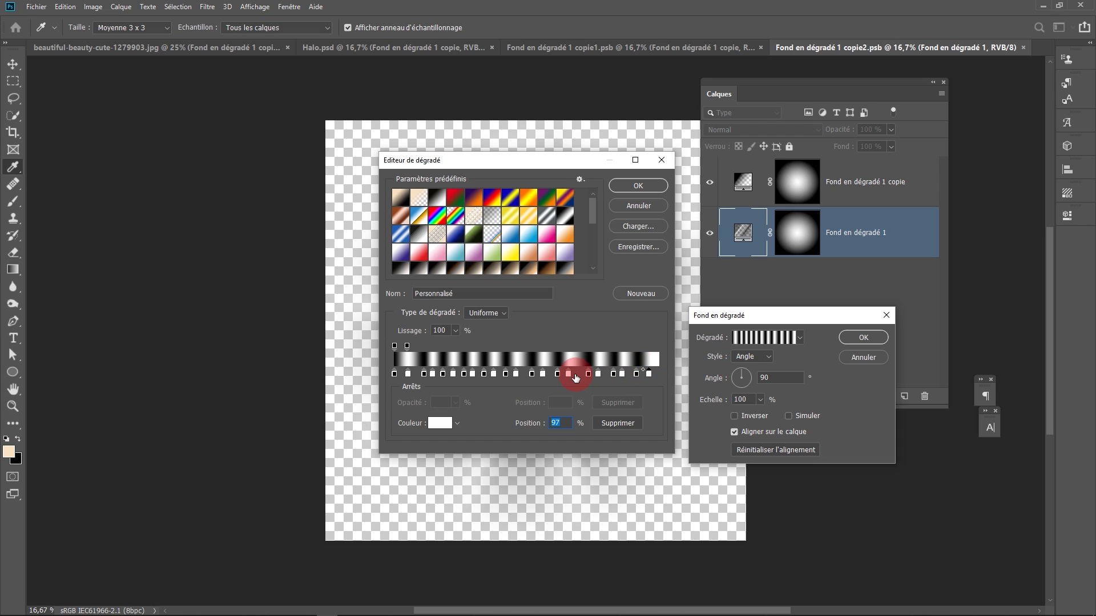
# Set the opacity of the gradient's opacity stop at position 5 % to 0 %.
pyautogui.click(405, 347)
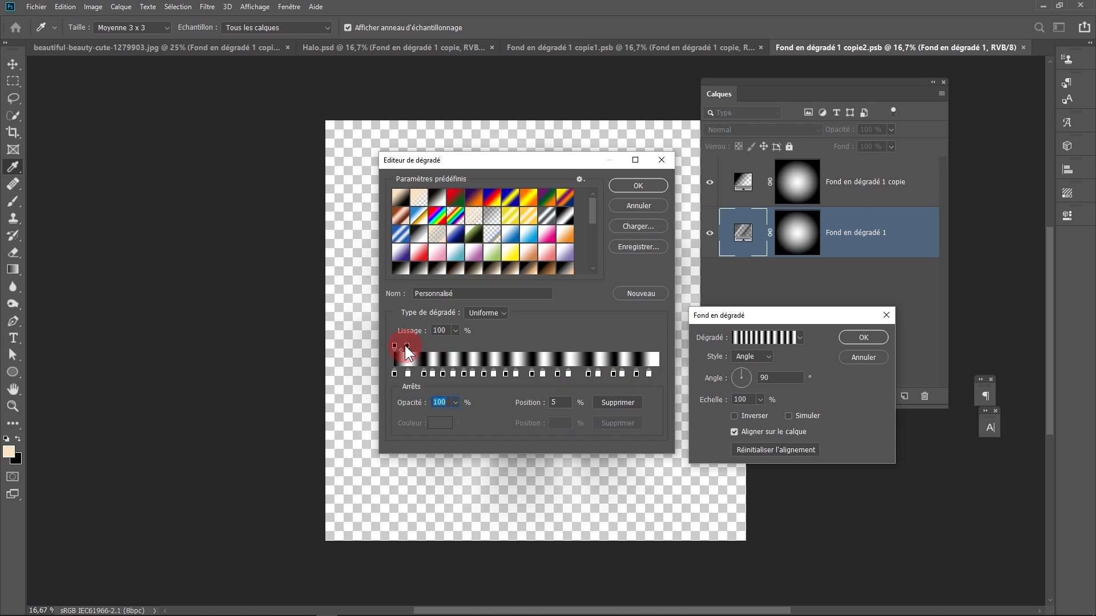
pyautogui.click(439, 403)
pyautogui.moveTo(455, 402); pyautogui.dragTo(345, 419)
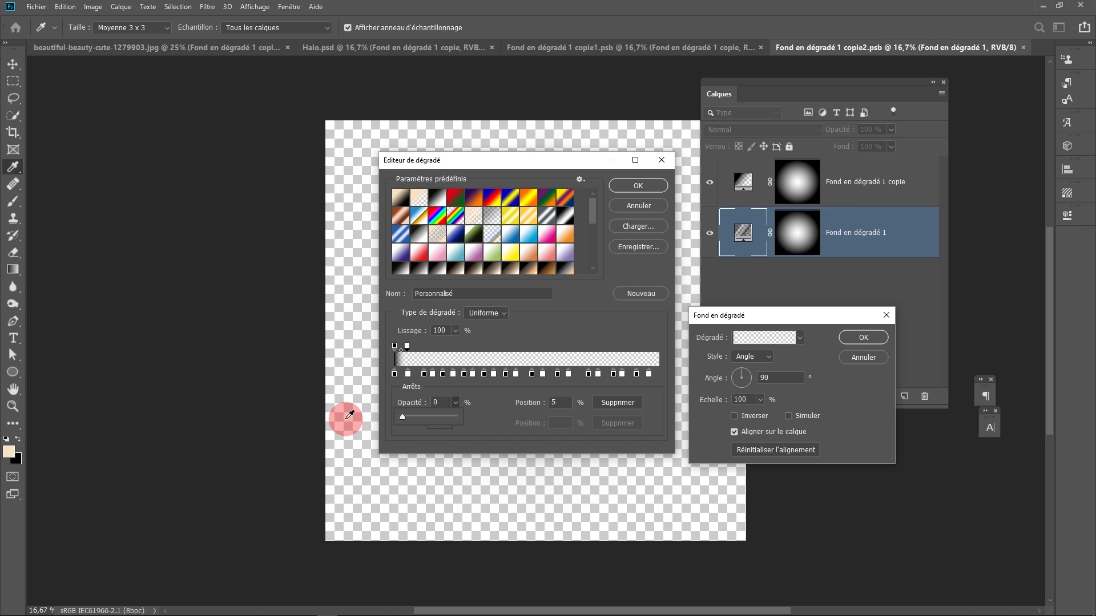
# Add 0 % opacity stops above the remaining white colour stops along the gradient, up to position 95 %.
pyautogui.click(432, 347)
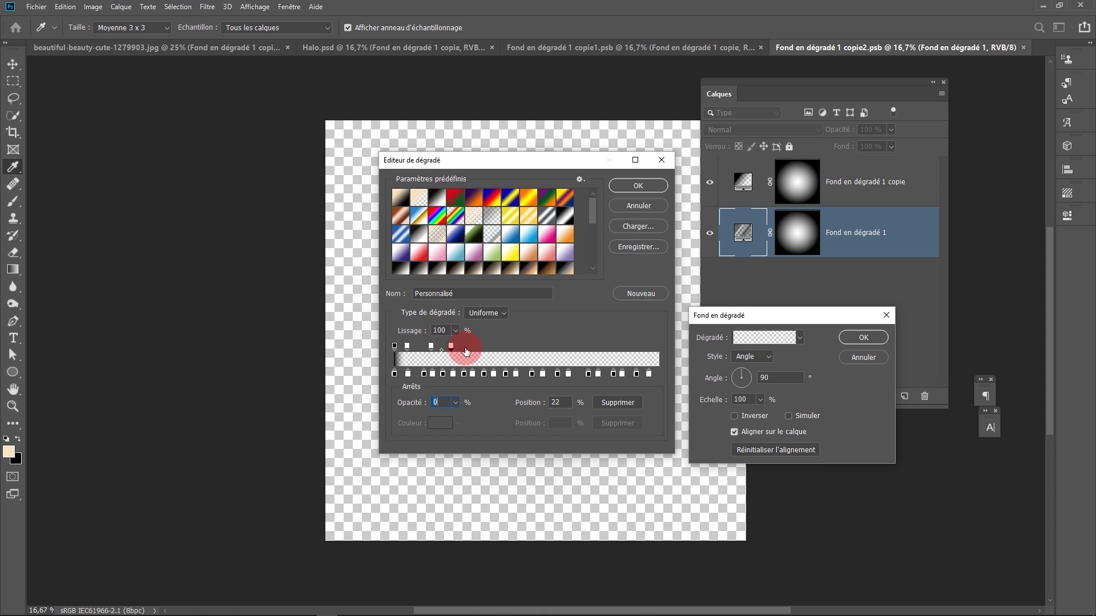
pyautogui.click(491, 347)
pyautogui.click(516, 347)
pyautogui.click(542, 346)
pyautogui.click(597, 349)
pyautogui.click(621, 347)
# Add 100 % opacity stops above the black colour stops, between the transparent ones, up to position 92 %.
pyautogui.click(395, 346)
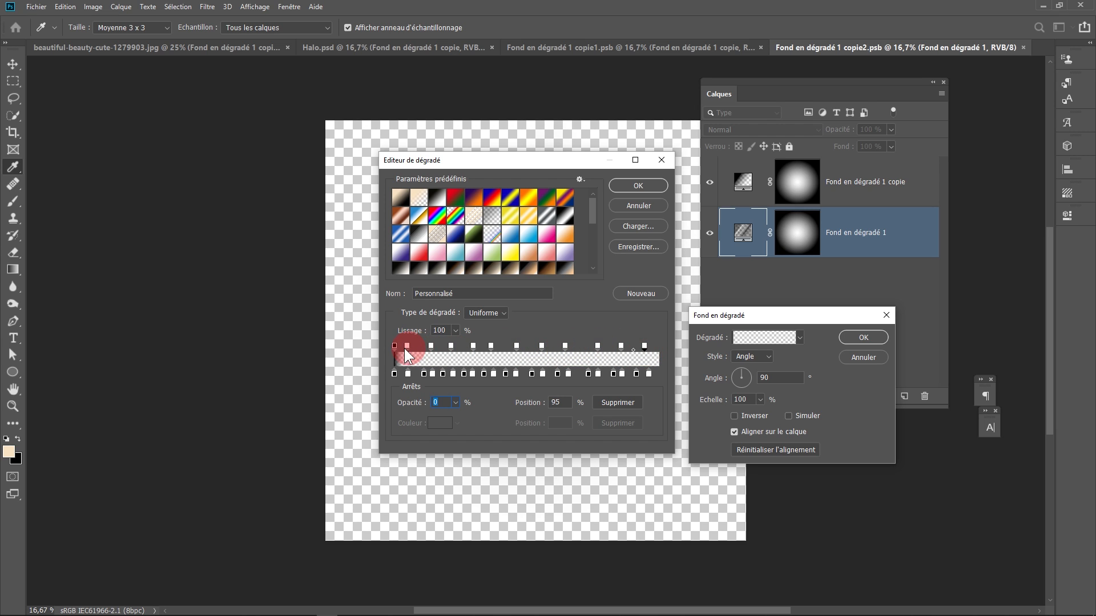
pyautogui.click(418, 349)
pyautogui.click(420, 349)
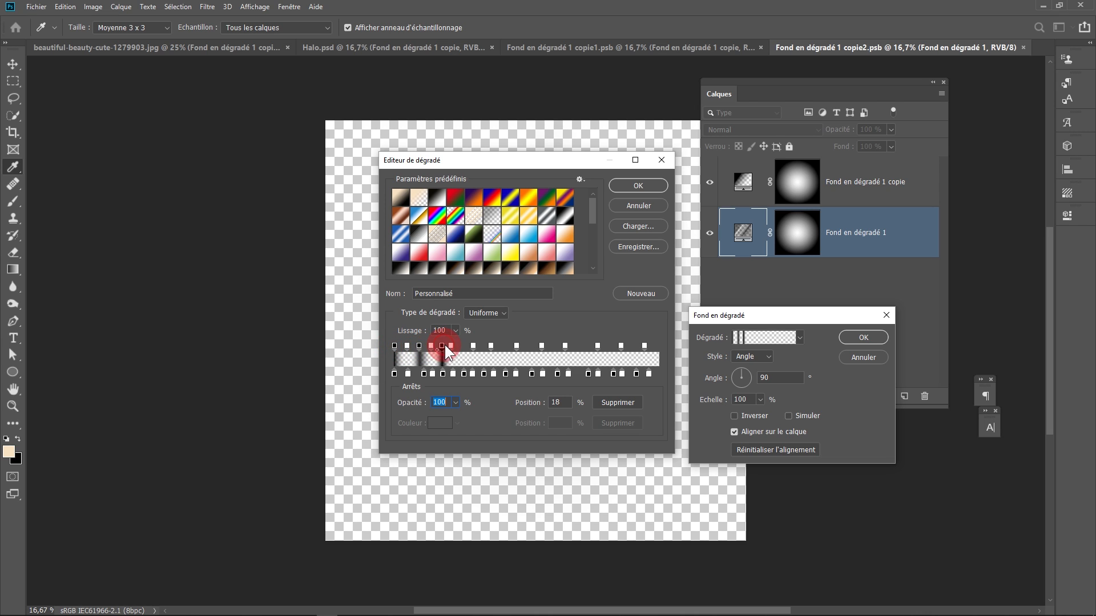
pyautogui.click(465, 348)
pyautogui.click(481, 348)
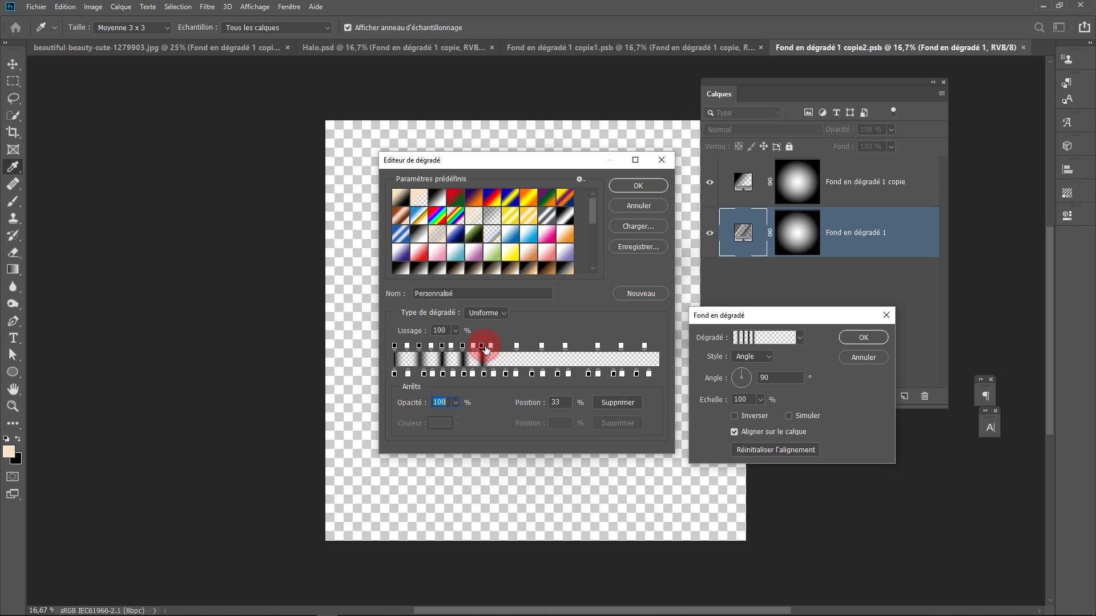
pyautogui.click(504, 348)
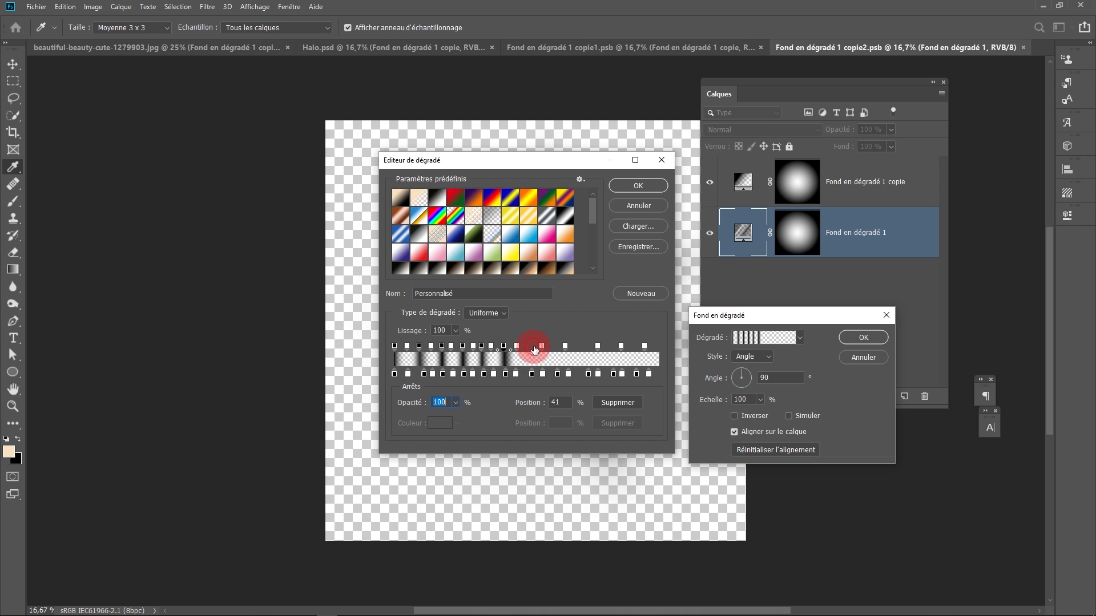
pyautogui.click(526, 347)
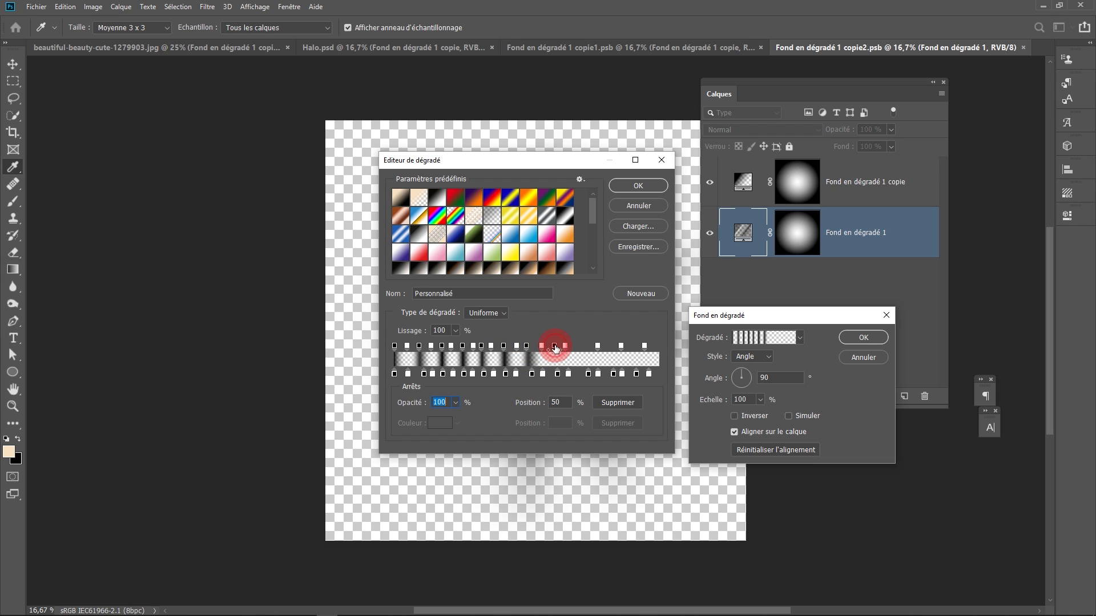
pyautogui.click(580, 347)
pyautogui.click(607, 347)
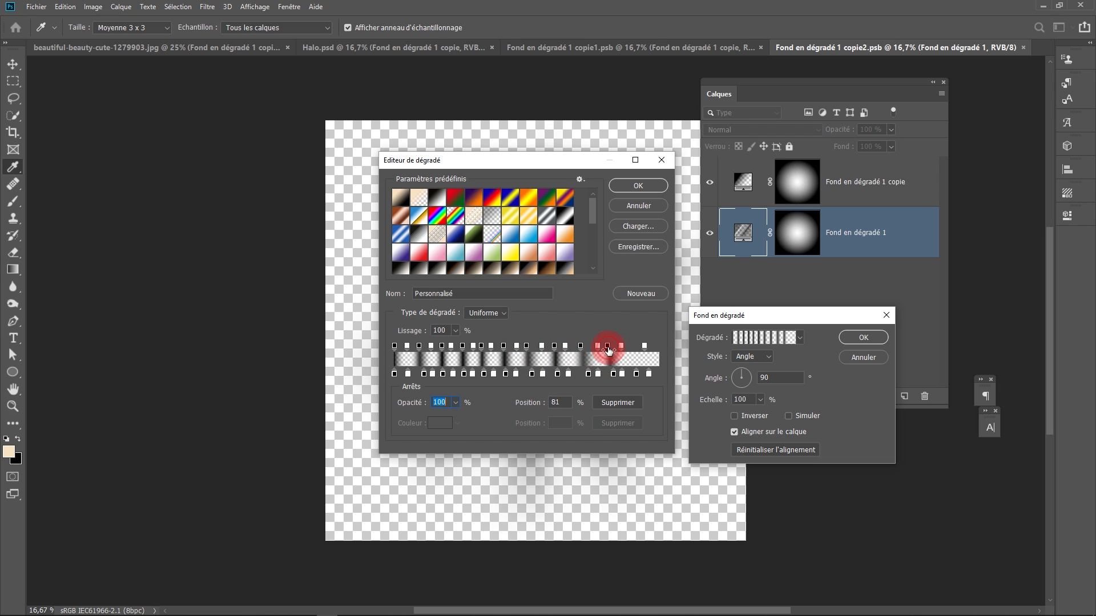
pyautogui.click(633, 347)
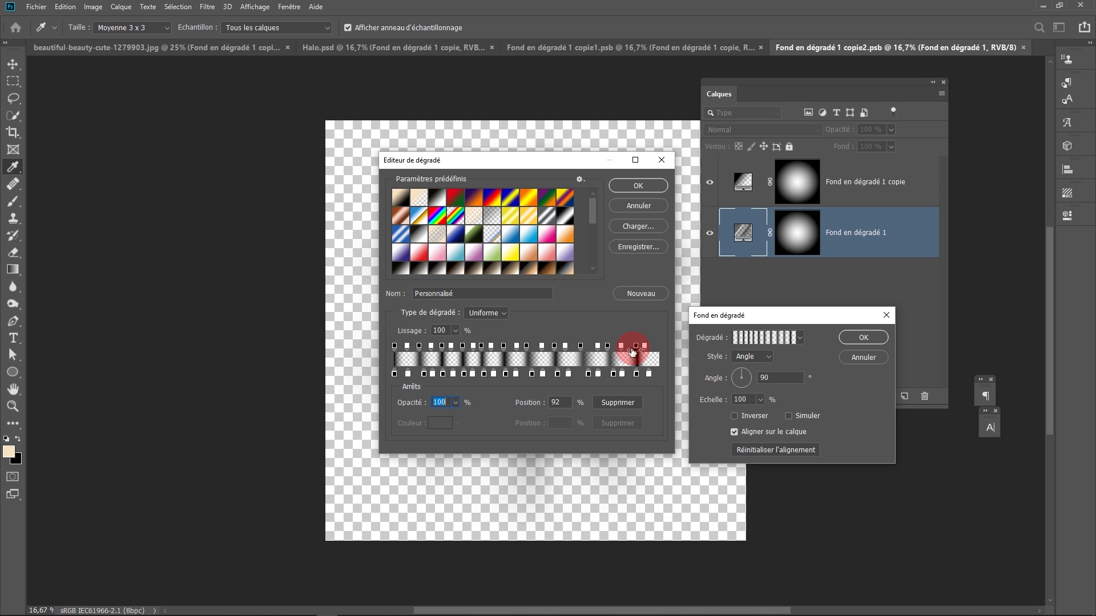
# Even out the spacing of the gradient's last opacity stops and move the nearby black colour stop to position 72 %.
pyautogui.moveTo(607, 346); pyautogui.dragTo(582, 374)
pyautogui.click(580, 346)
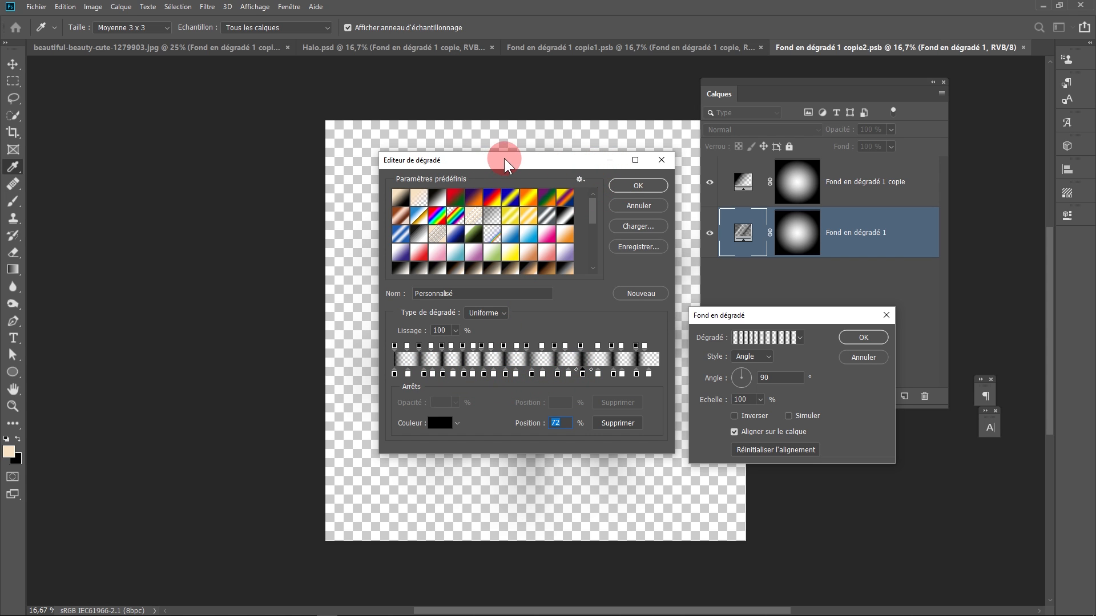
pyautogui.moveTo(504, 160); pyautogui.dragTo(187, 171)
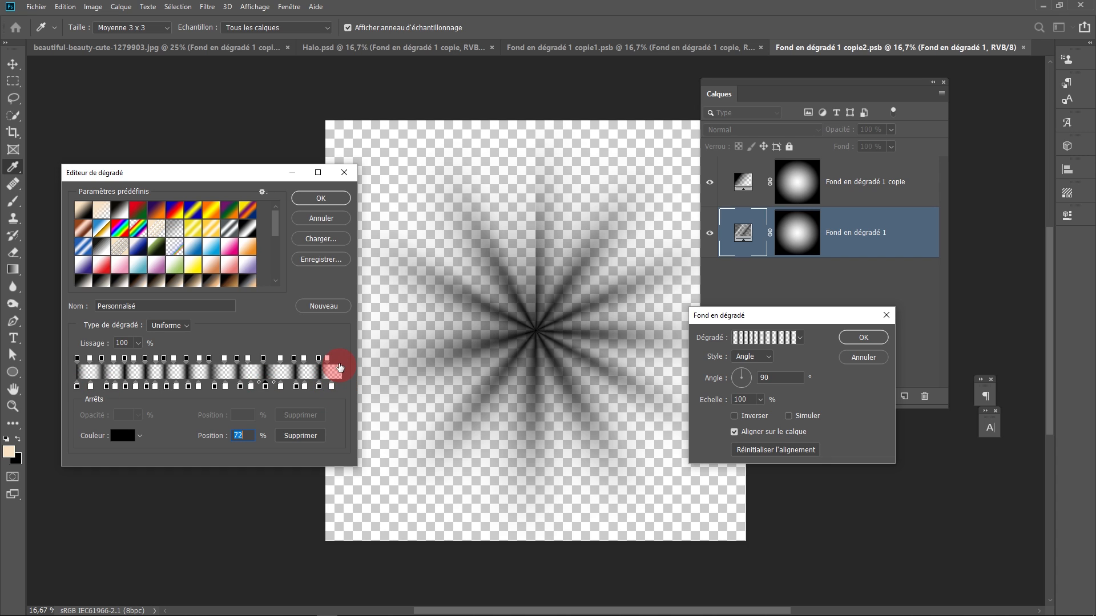
# Add a 100 % opacity stop at position 99 % and a black colour stop at 100 %, and apply the gradient fill.
pyautogui.click(340, 362)
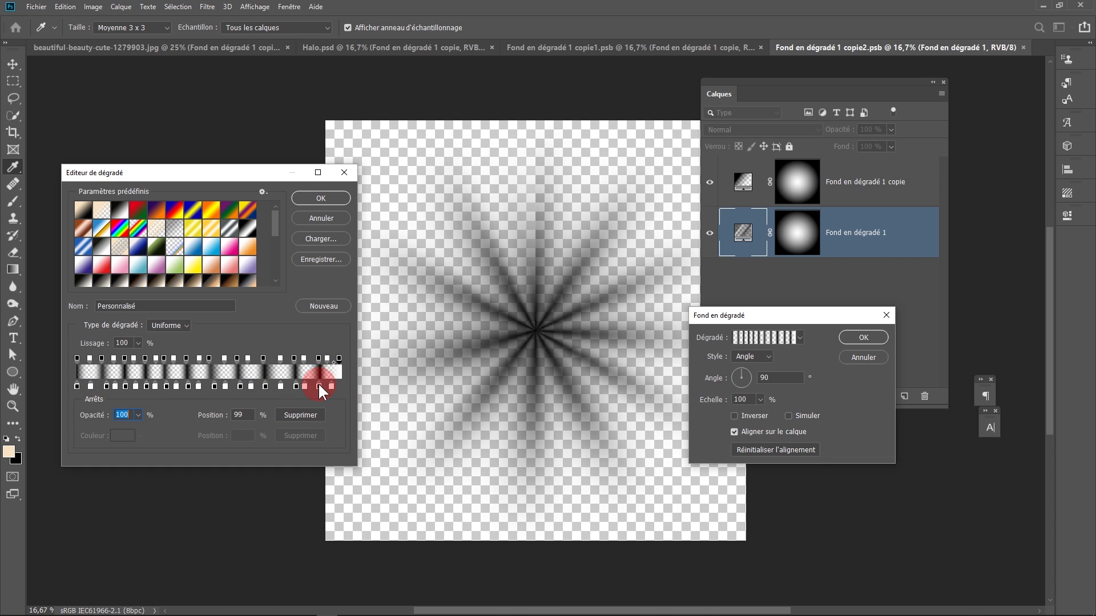
pyautogui.click(317, 383)
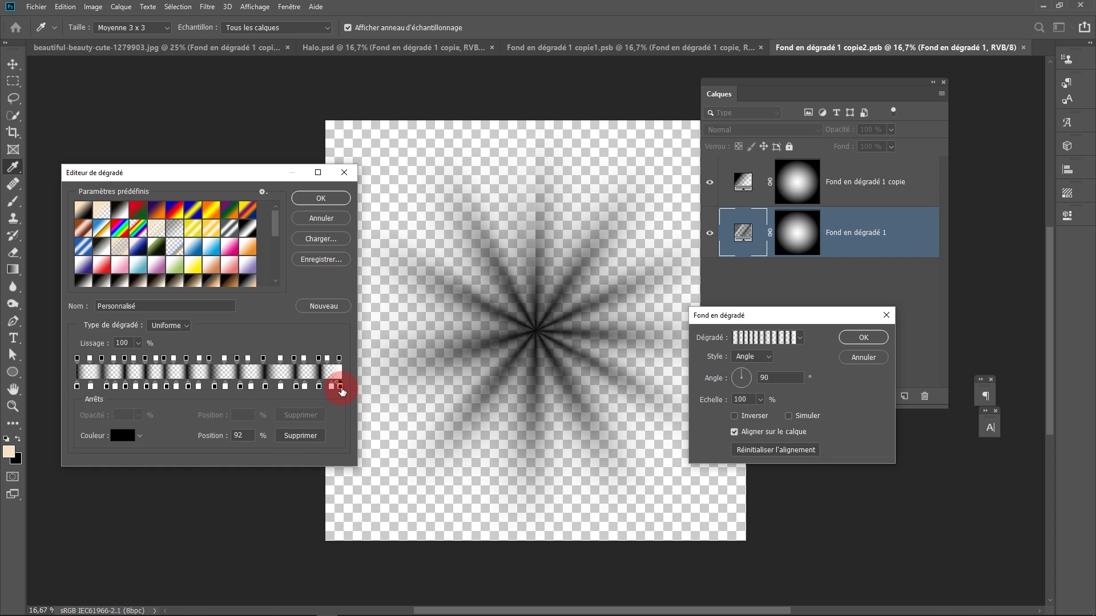
pyautogui.click(341, 387)
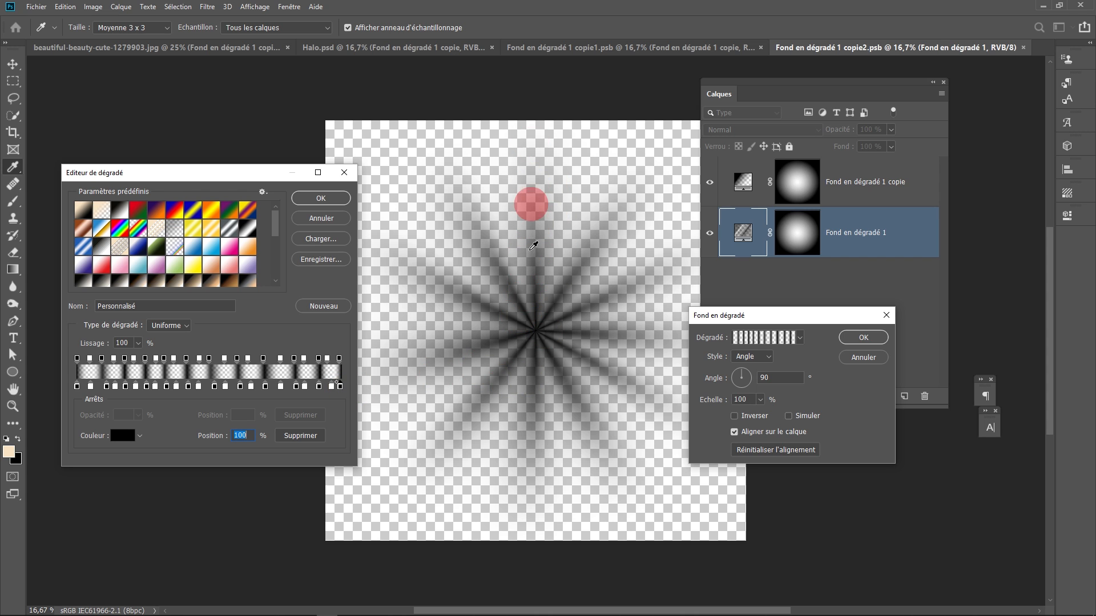
pyautogui.click(313, 199)
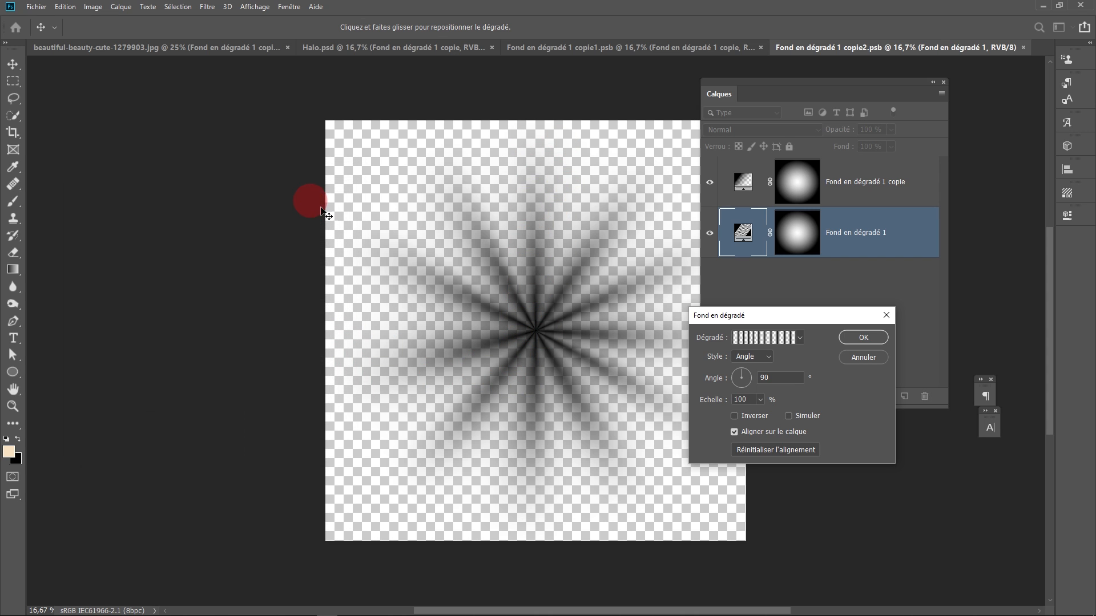
pyautogui.click(863, 337)
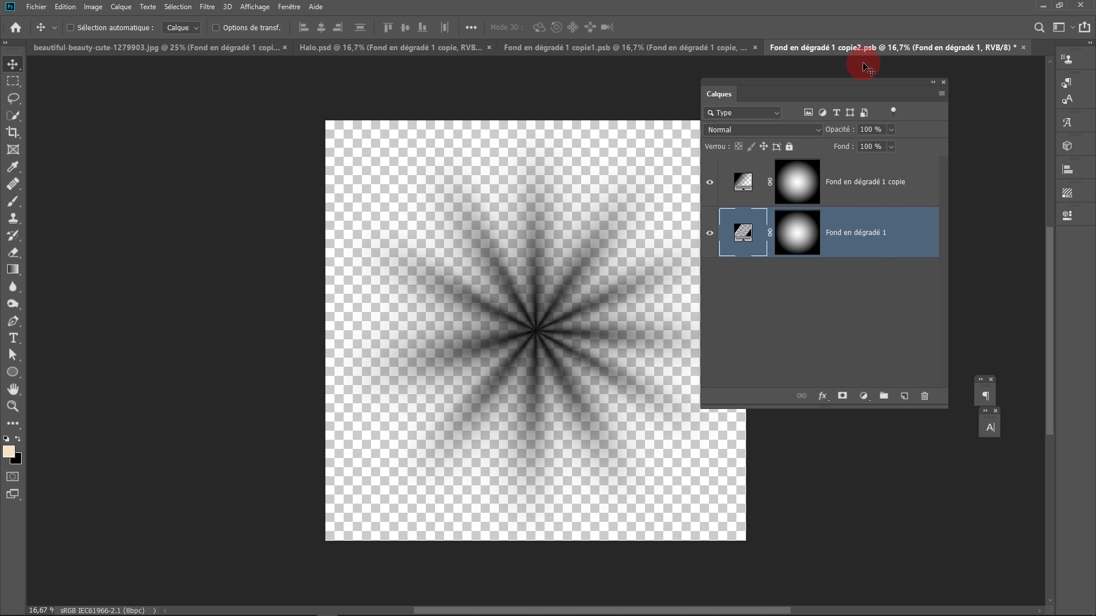
# Save and close the nested smart objects Fond en dégradé 1 copie2.psb and Fond en dégradé 1 copie1.psb.
pyautogui.click(1022, 46)
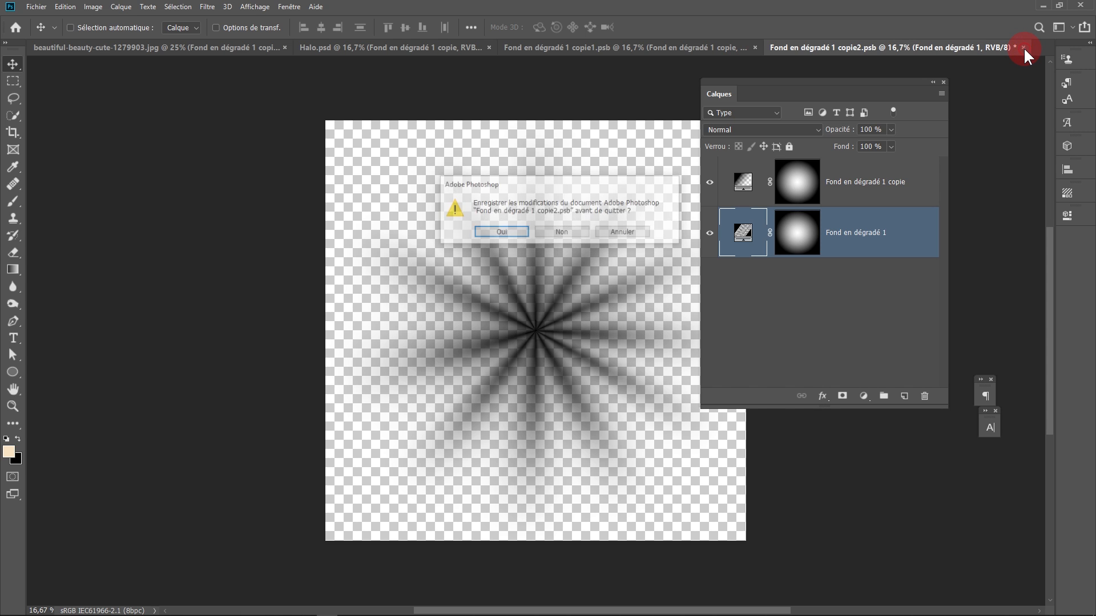
pyautogui.click(496, 230)
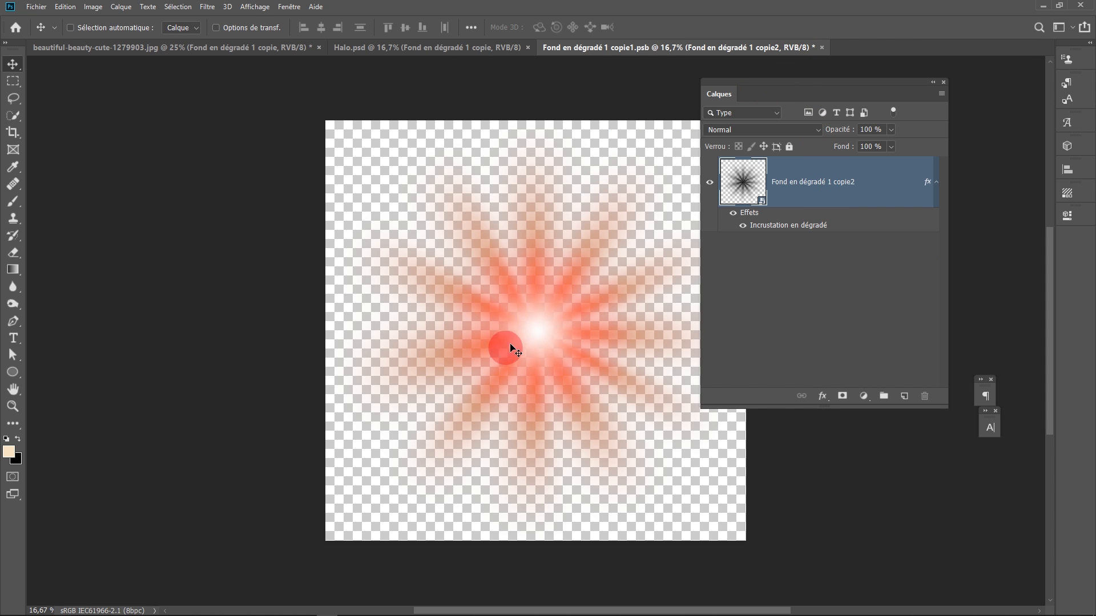
pyautogui.click(821, 47)
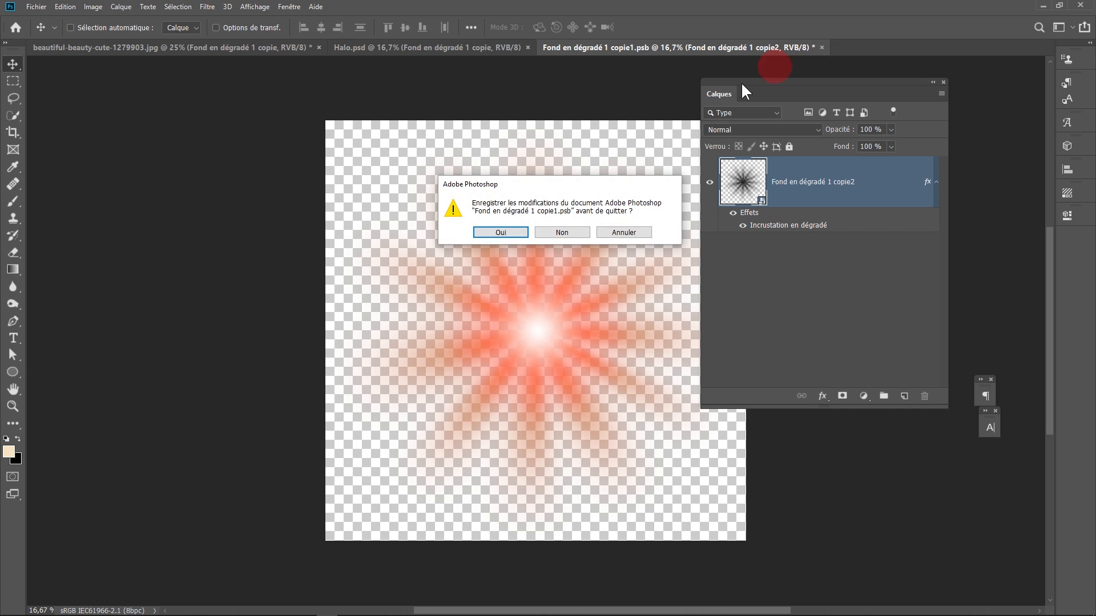
pyautogui.click(499, 232)
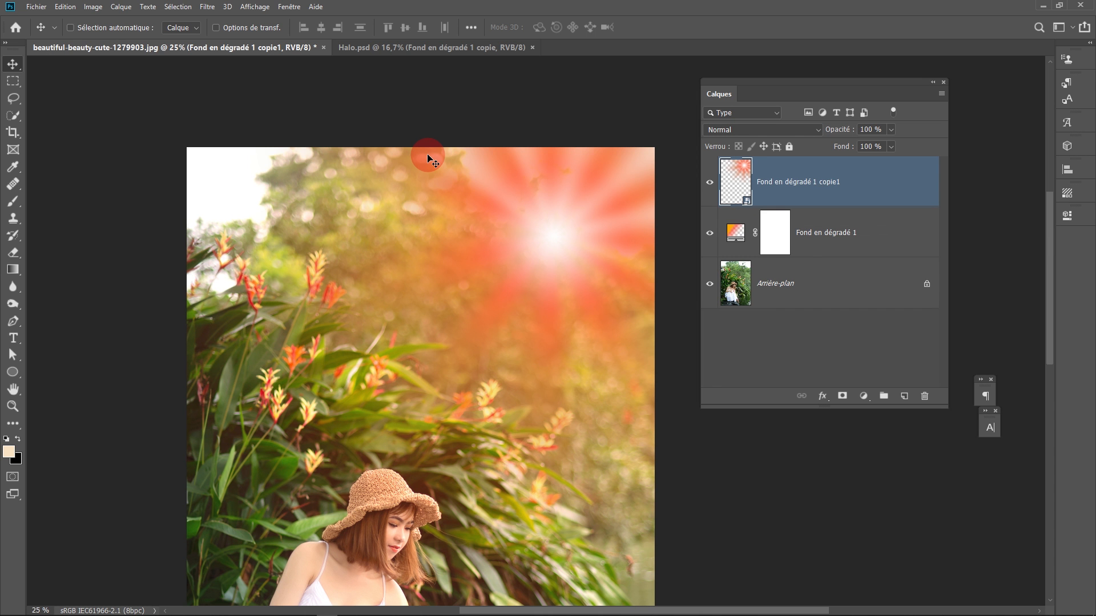
# Reposition the sun glow over the upper background and set its blend mode to Densité couleur -.
pyautogui.moveTo(506, 218); pyautogui.dragTo(550, 211)
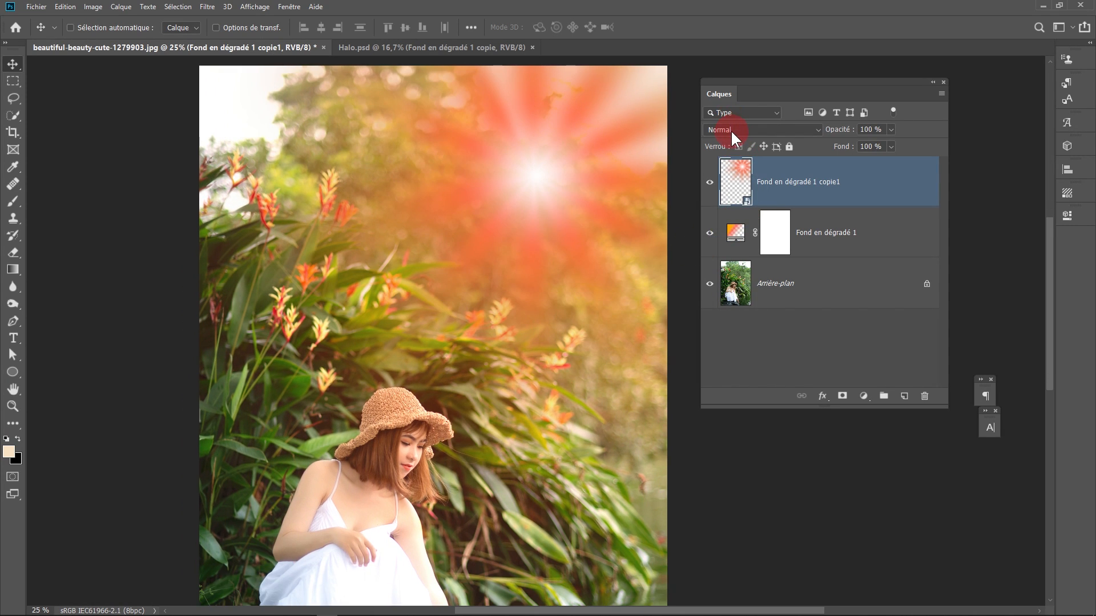
pyautogui.click(731, 130)
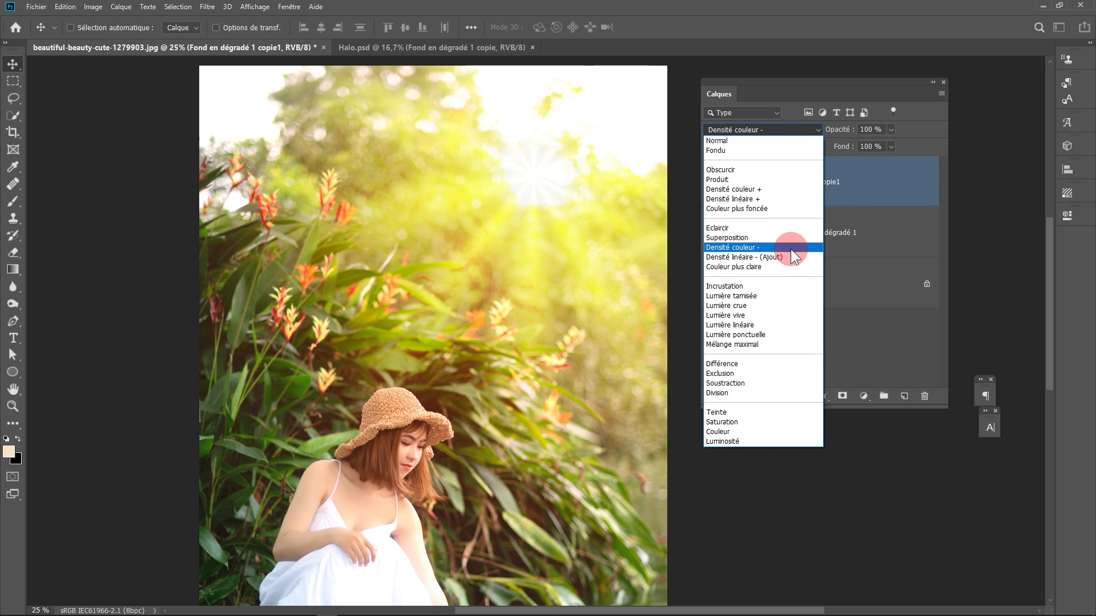
pyautogui.click(792, 249)
pyautogui.moveTo(577, 196); pyautogui.dragTo(599, 182)
# Compare the photo with and without the sun glow and the Fond en dégradé 1 fill layer.
pyautogui.hotkey('ctrl', '-')
pyautogui.click(710, 182)
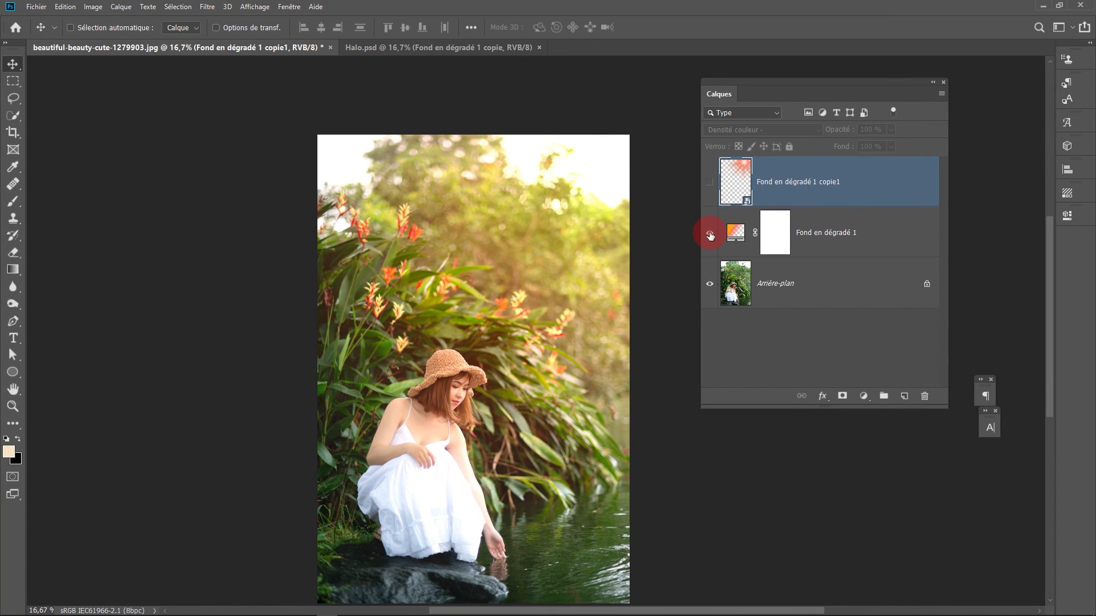
pyautogui.click(710, 233)
pyautogui.click(708, 232)
pyautogui.click(708, 233)
pyautogui.click(708, 233)
pyautogui.click(708, 233)
pyautogui.click(708, 233)
pyautogui.click(708, 233)
pyautogui.click(708, 233)
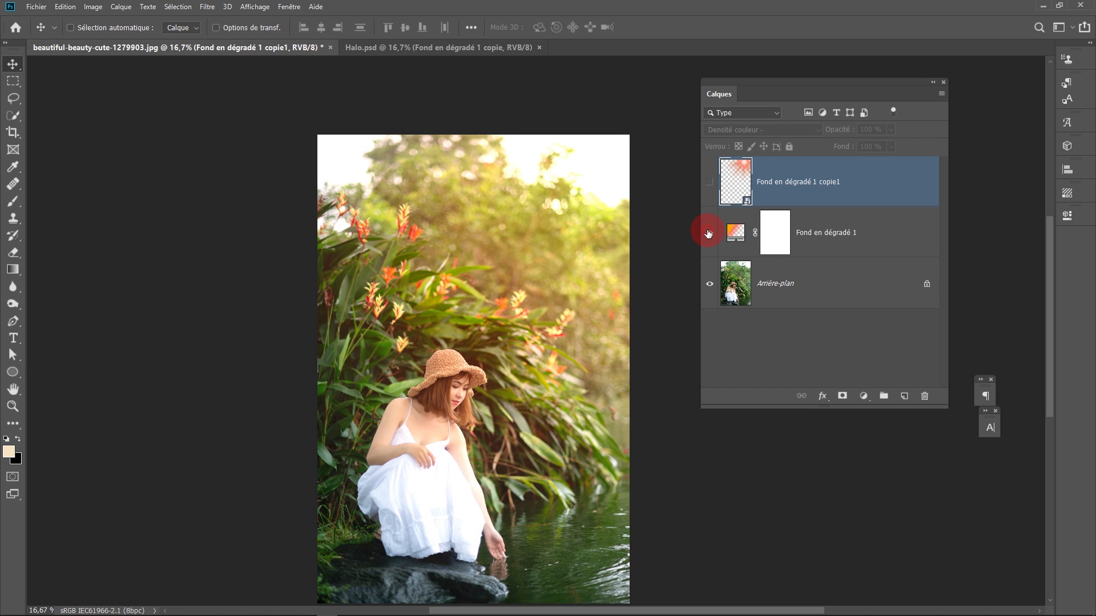
pyautogui.click(709, 182)
# Fine-tune the sun glow's position near the photo's upper edge and lower its layer opacity to 76 %.
pyautogui.moveTo(567, 178); pyautogui.dragTo(574, 172)
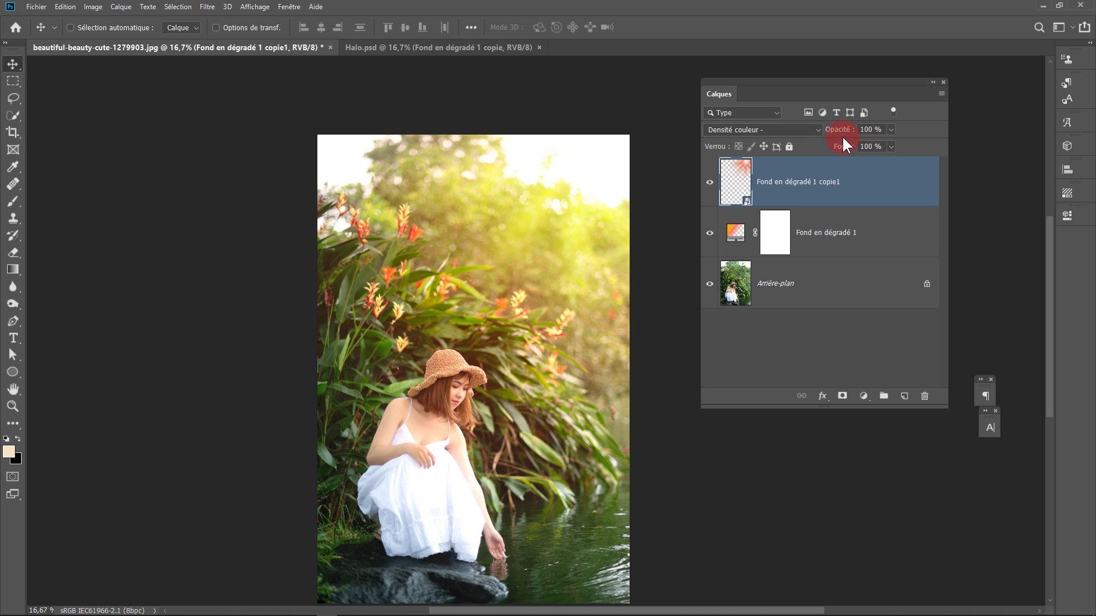
pyautogui.moveTo(841, 135); pyautogui.dragTo(826, 132)
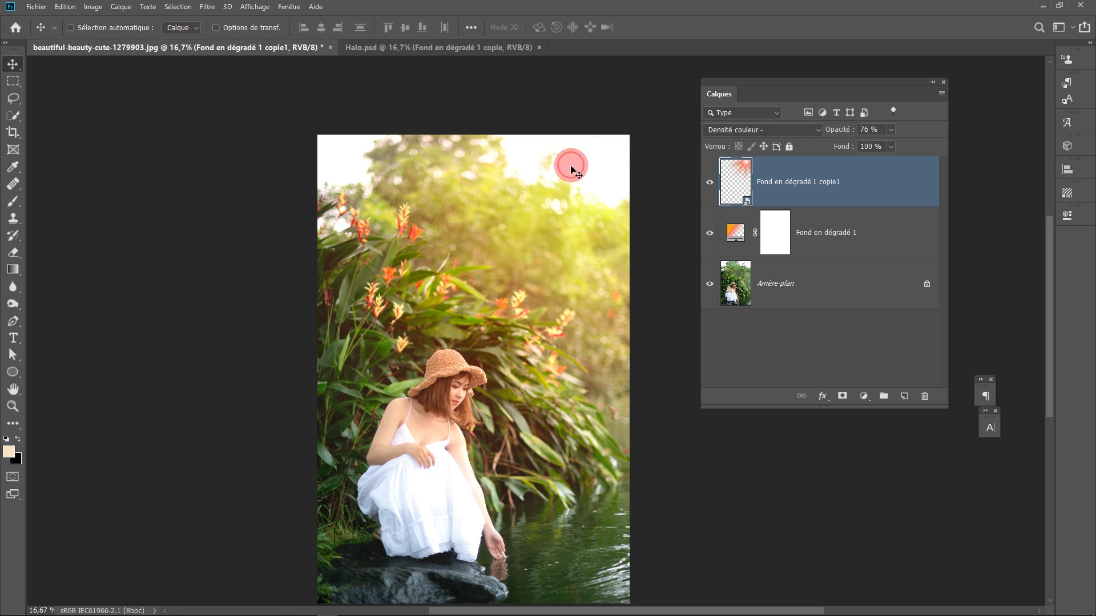
pyautogui.moveTo(570, 164)
pyautogui.mouseDown()
pyautogui.moveTo(604, 222)
pyautogui.moveTo(565, 170)
pyautogui.mouseUp()
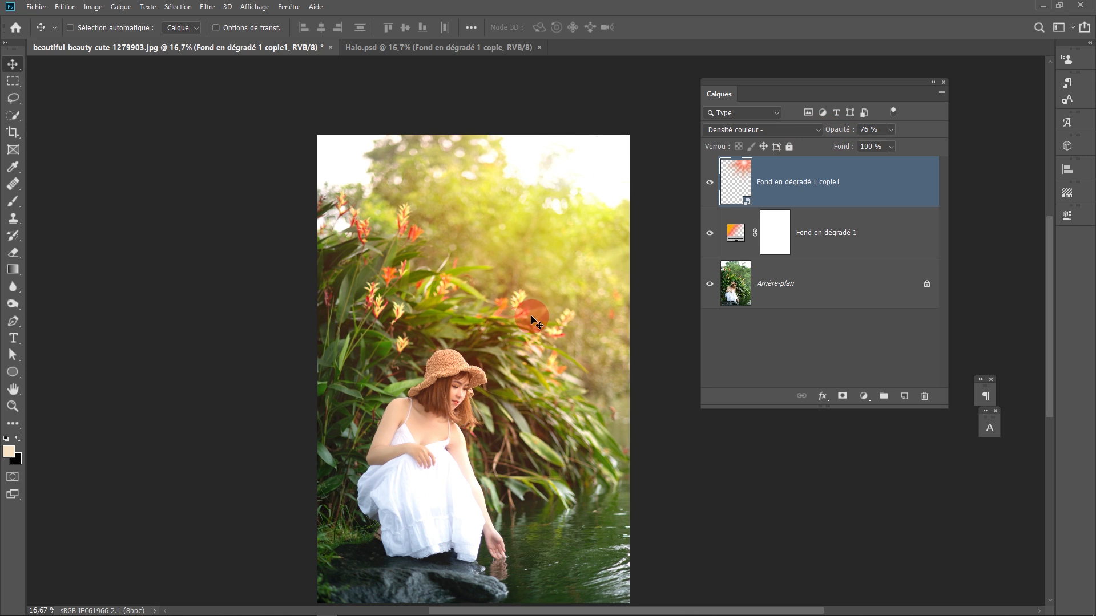
pyautogui.hotkey('ctrl', '+')
pyautogui.moveTo(529, 318); pyautogui.dragTo(481, 388)
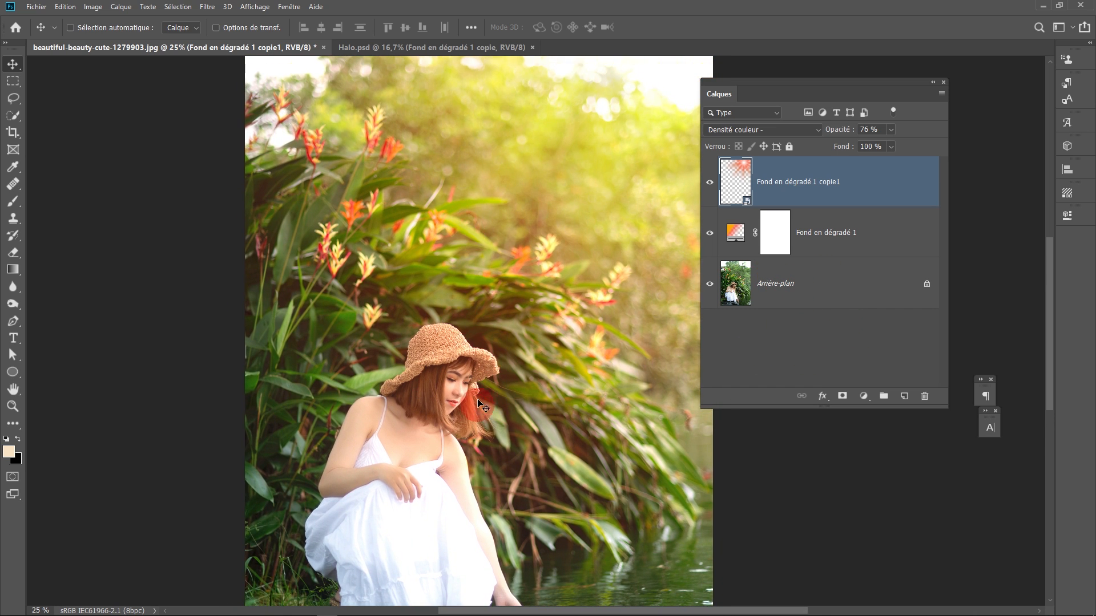
pyautogui.hotkey('ctrl', '-')
pyautogui.moveTo(507, 271); pyautogui.dragTo(454, 288)
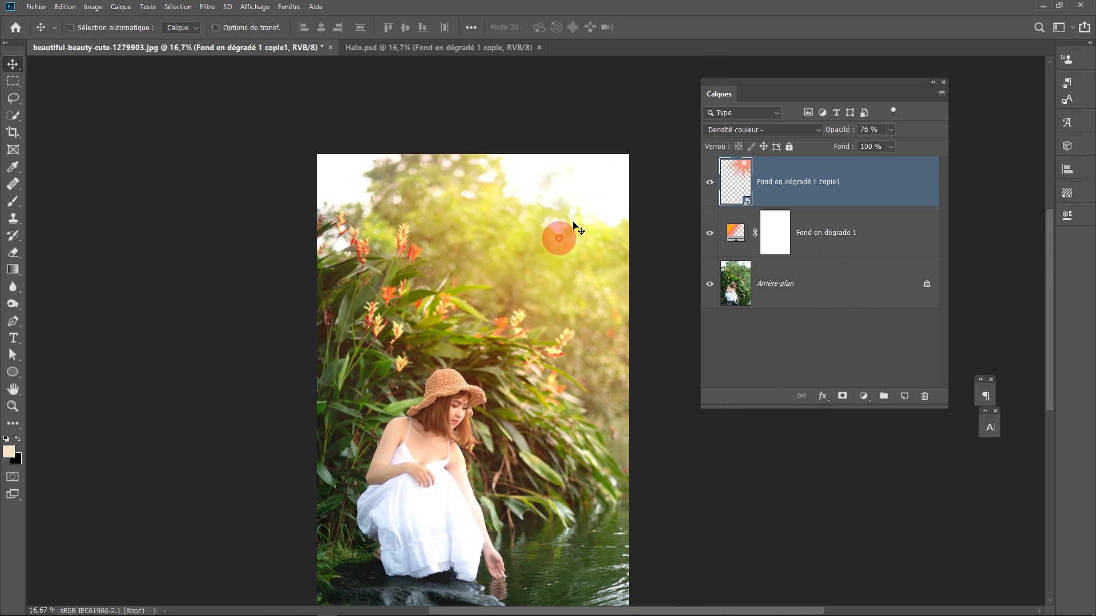
pyautogui.moveTo(573, 193); pyautogui.dragTo(572, 139)
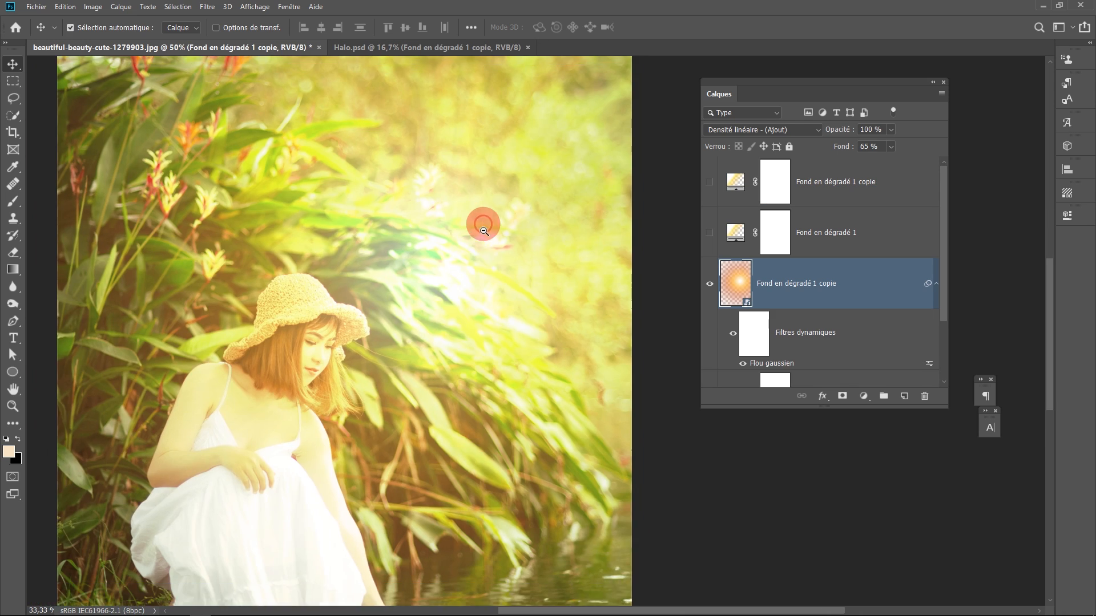
pyautogui.hotkey('ctrl', '-')
pyautogui.moveTo(507, 202); pyautogui.dragTo(362, 232)
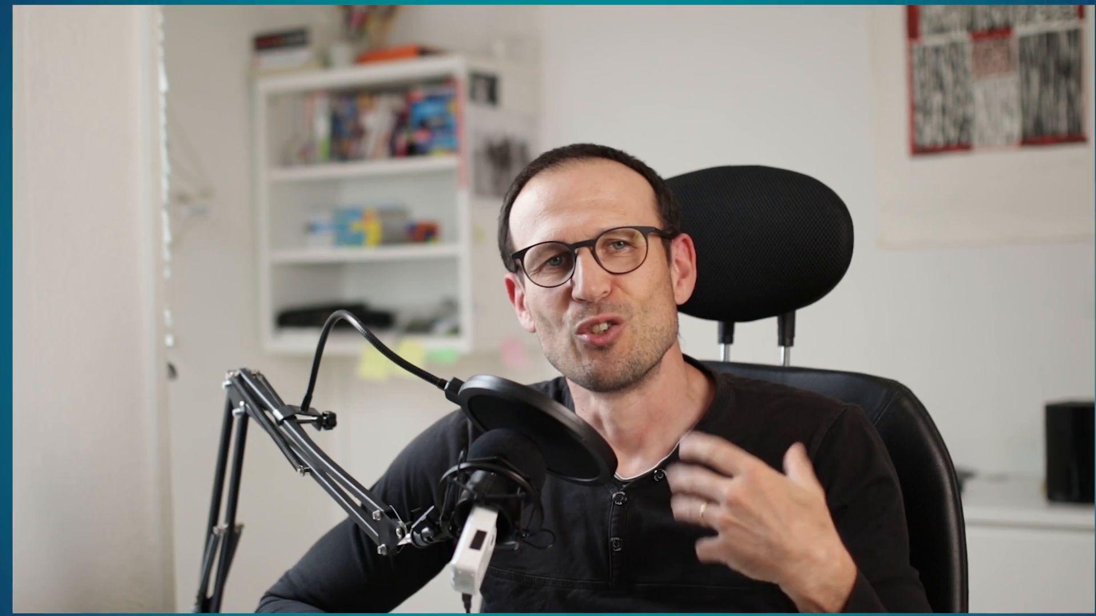